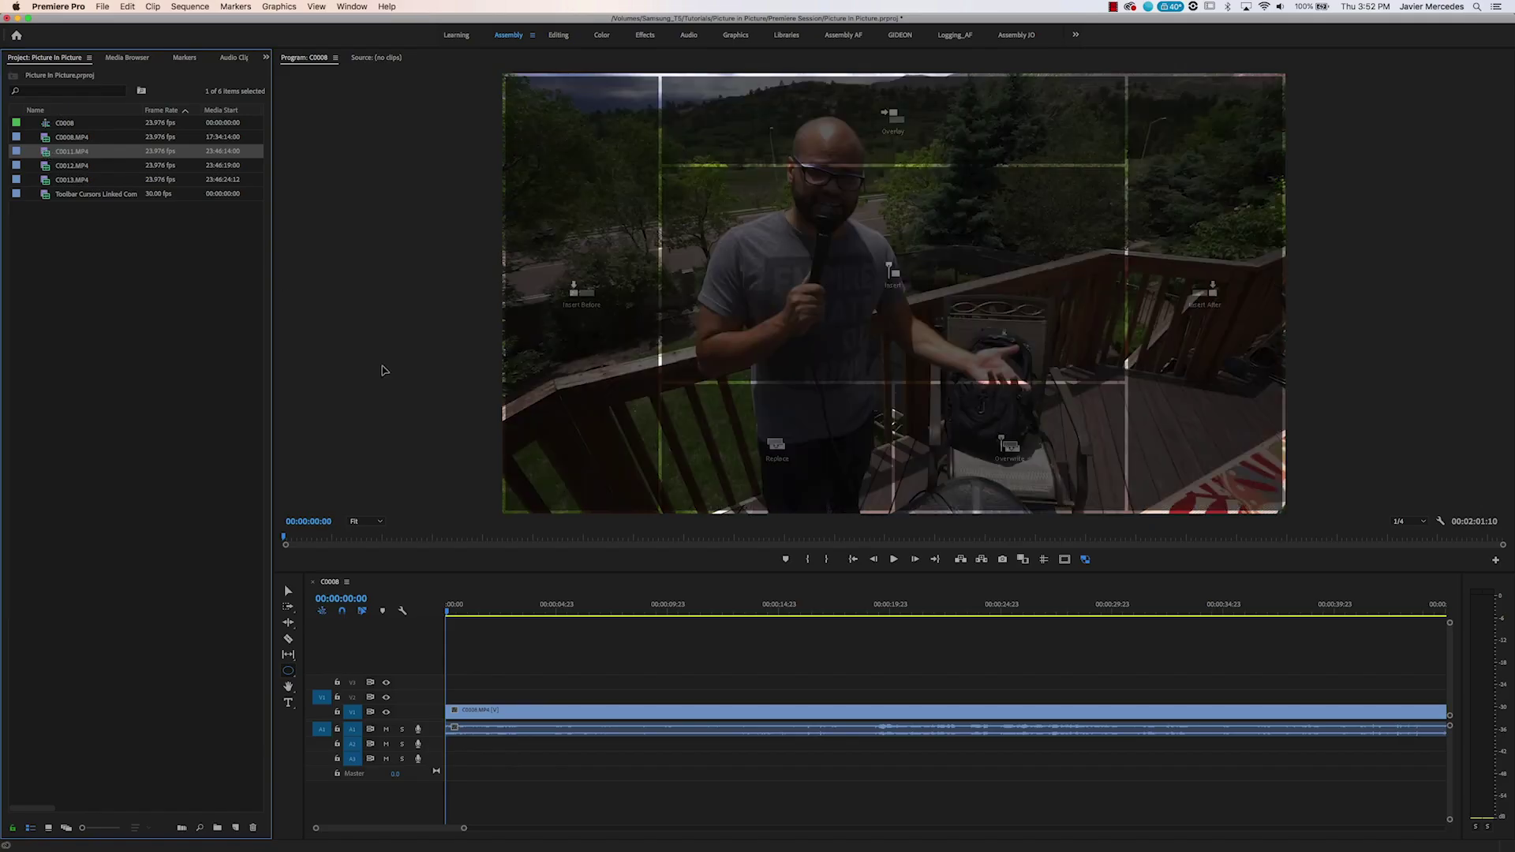
Place C0011.MP4 on track V2 above the main clip at the sequence start and show its effect controls.
{"action": "left_click_drag", "start_coordinate": [72, 150], "coordinate": [468, 697]}
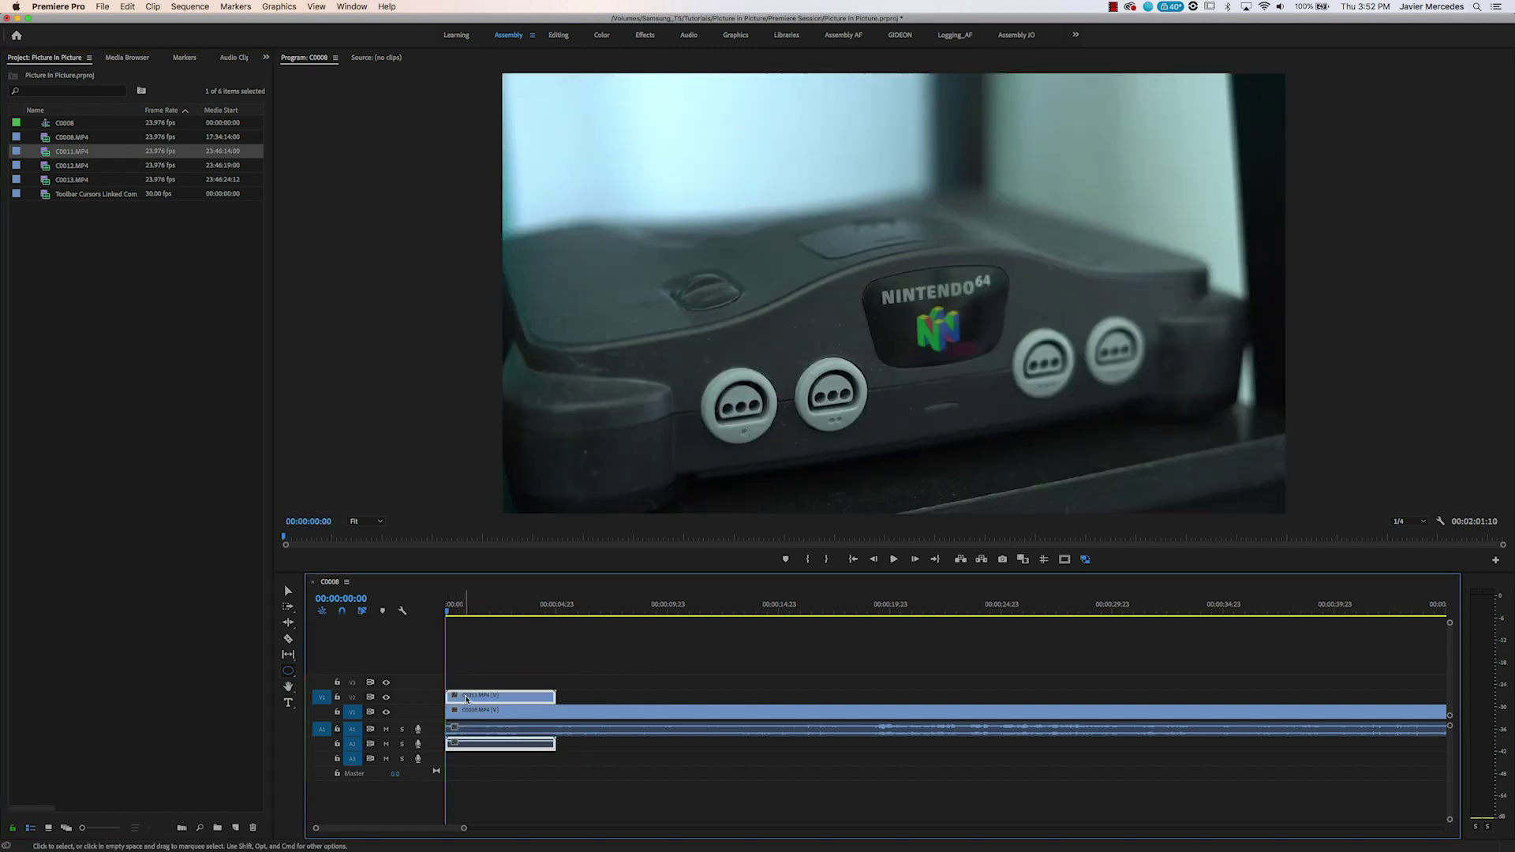
{"action": "key", "text": "shift+5"}
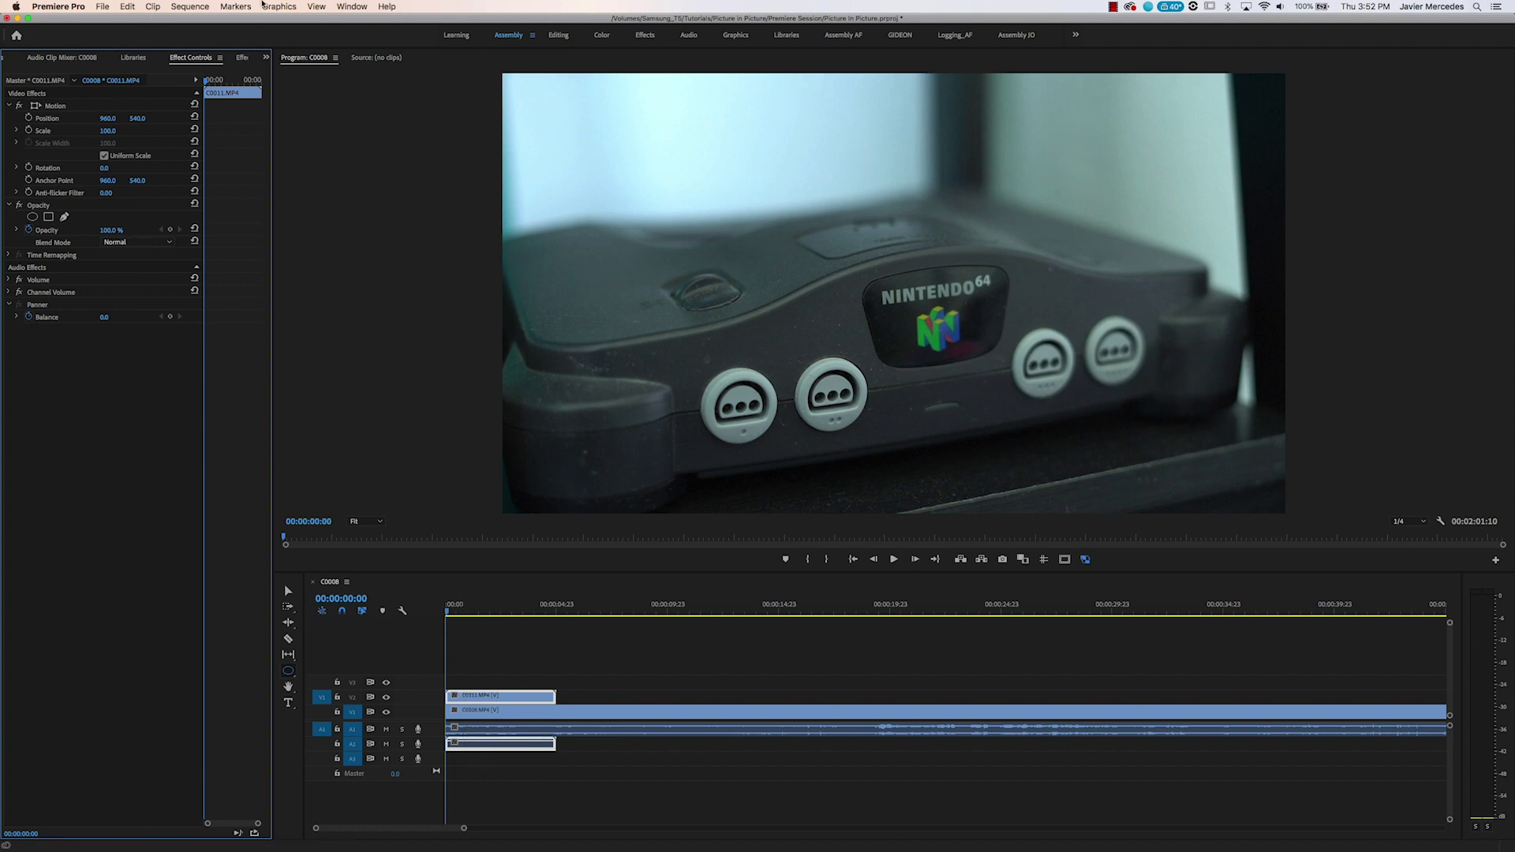
{"action": "left_click", "coordinate": [337, 7]}
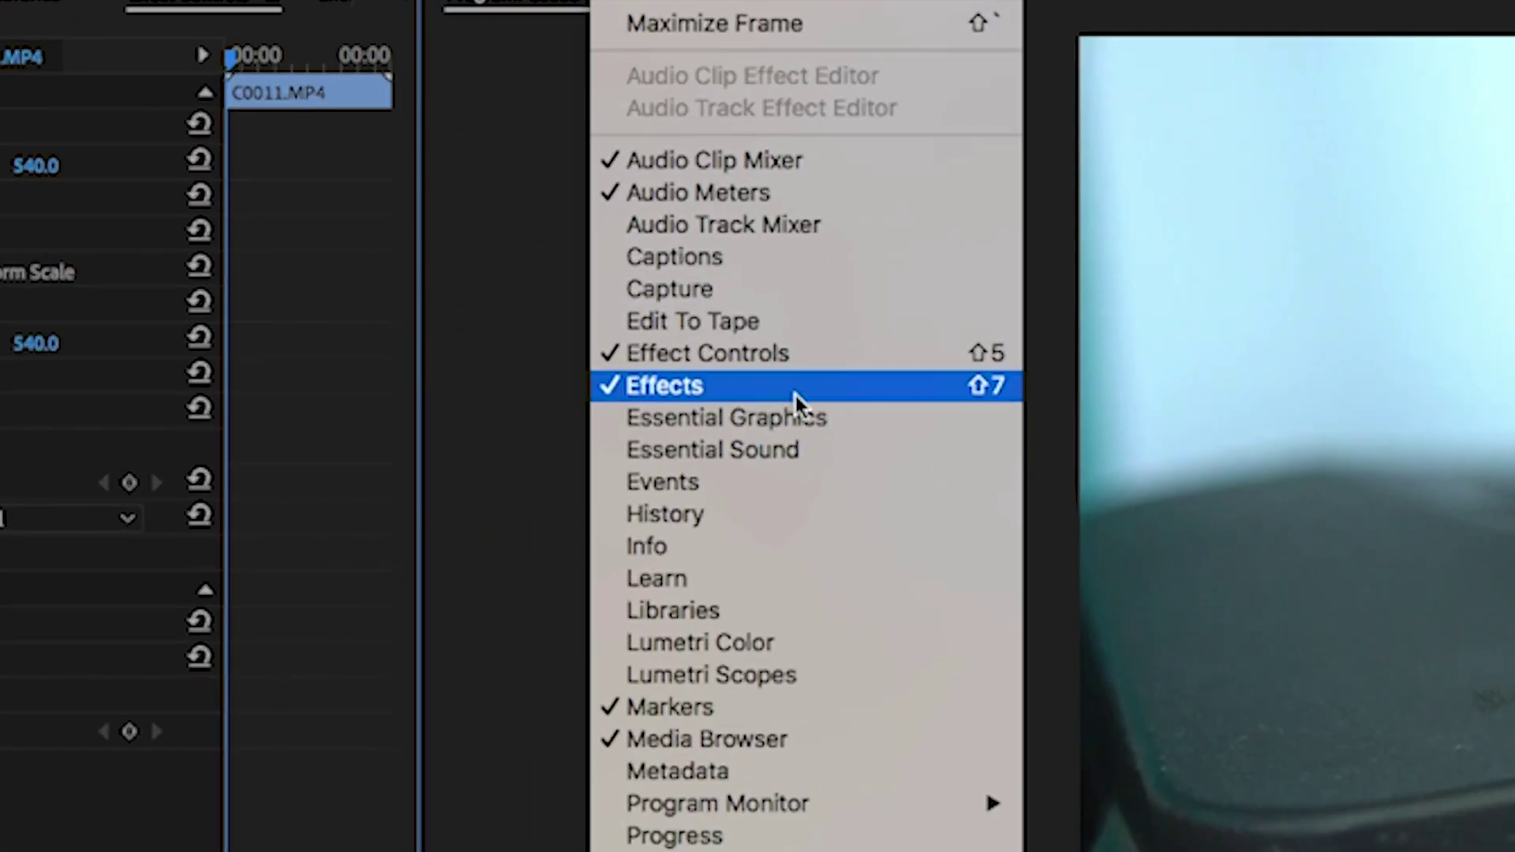
{"action": "left_click", "coordinate": [1015, 366]}
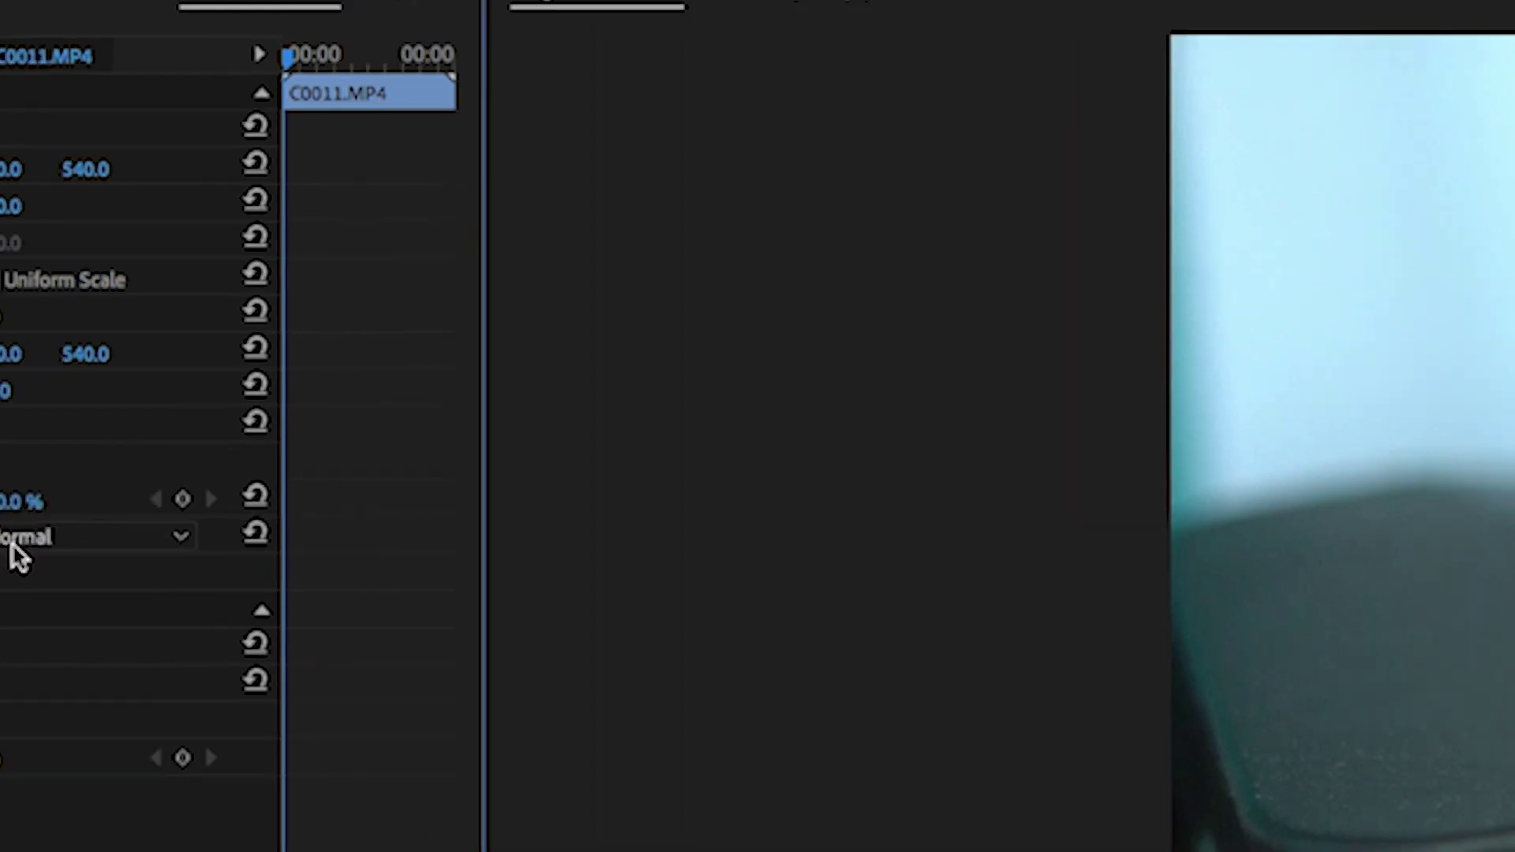
Scale C0011.MP4 to 29 and reposition it as an inset in the upper-right part of the video frame.
{"action": "left_click_drag", "start_coordinate": [404, 245], "coordinate": [295, 245]}
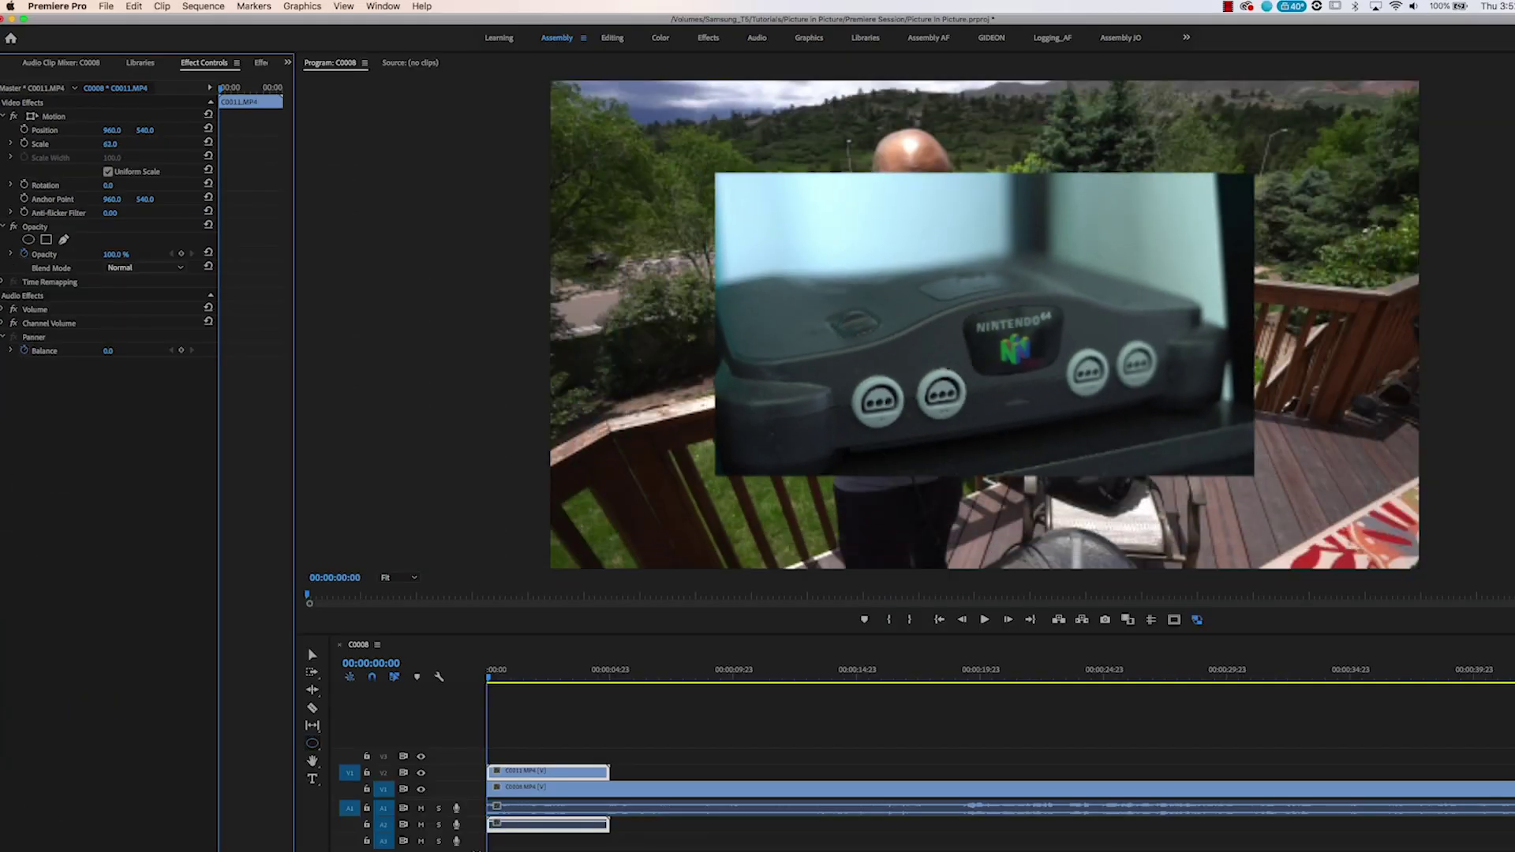
{"action": "left_click_drag", "start_coordinate": [79, 143], "coordinate": [54, 144]}
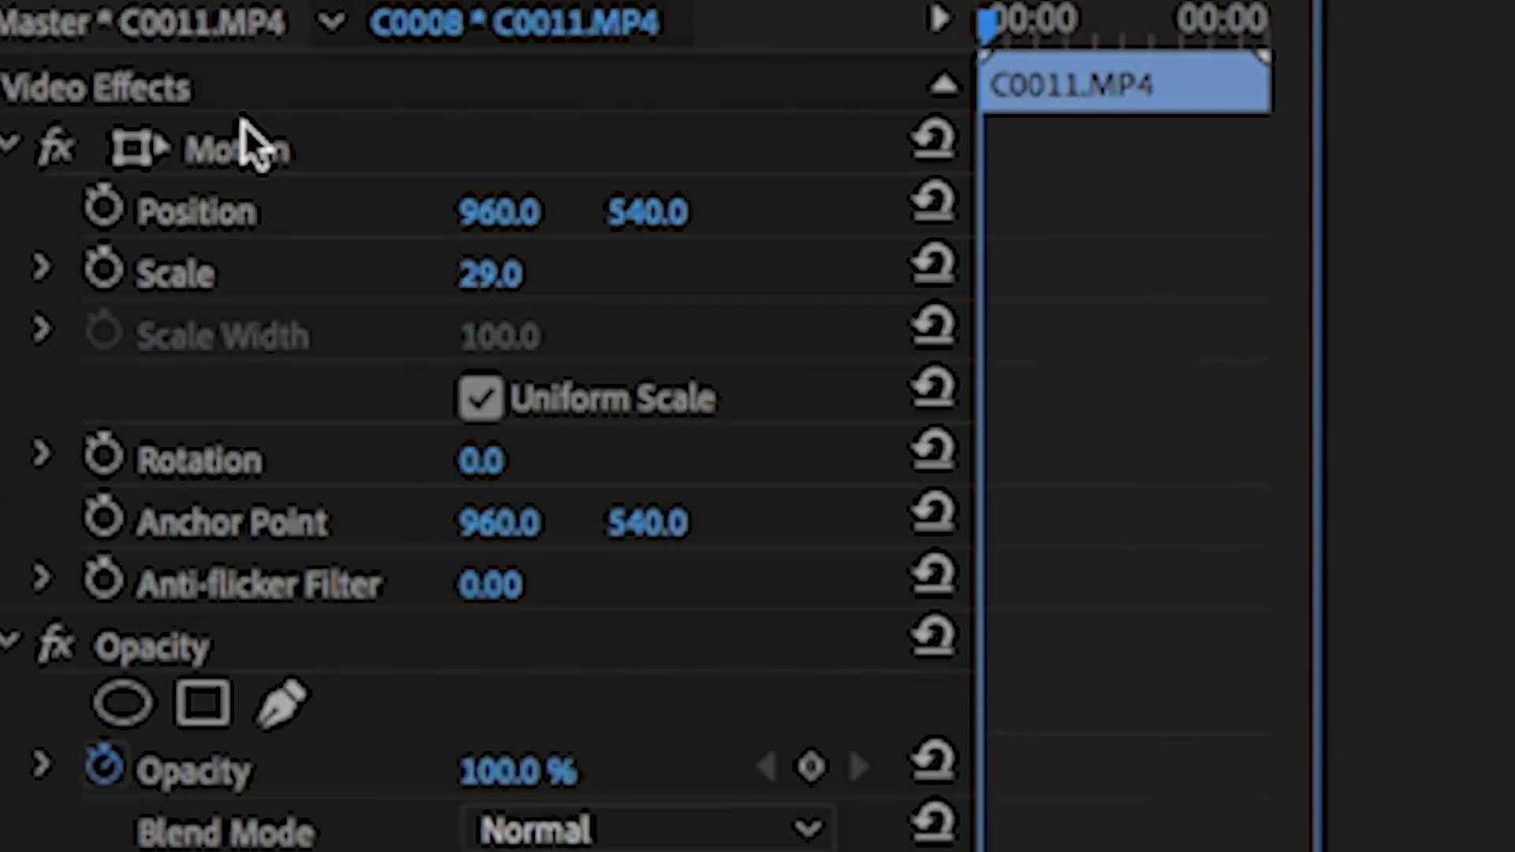
{"action": "left_click", "coordinate": [236, 154]}
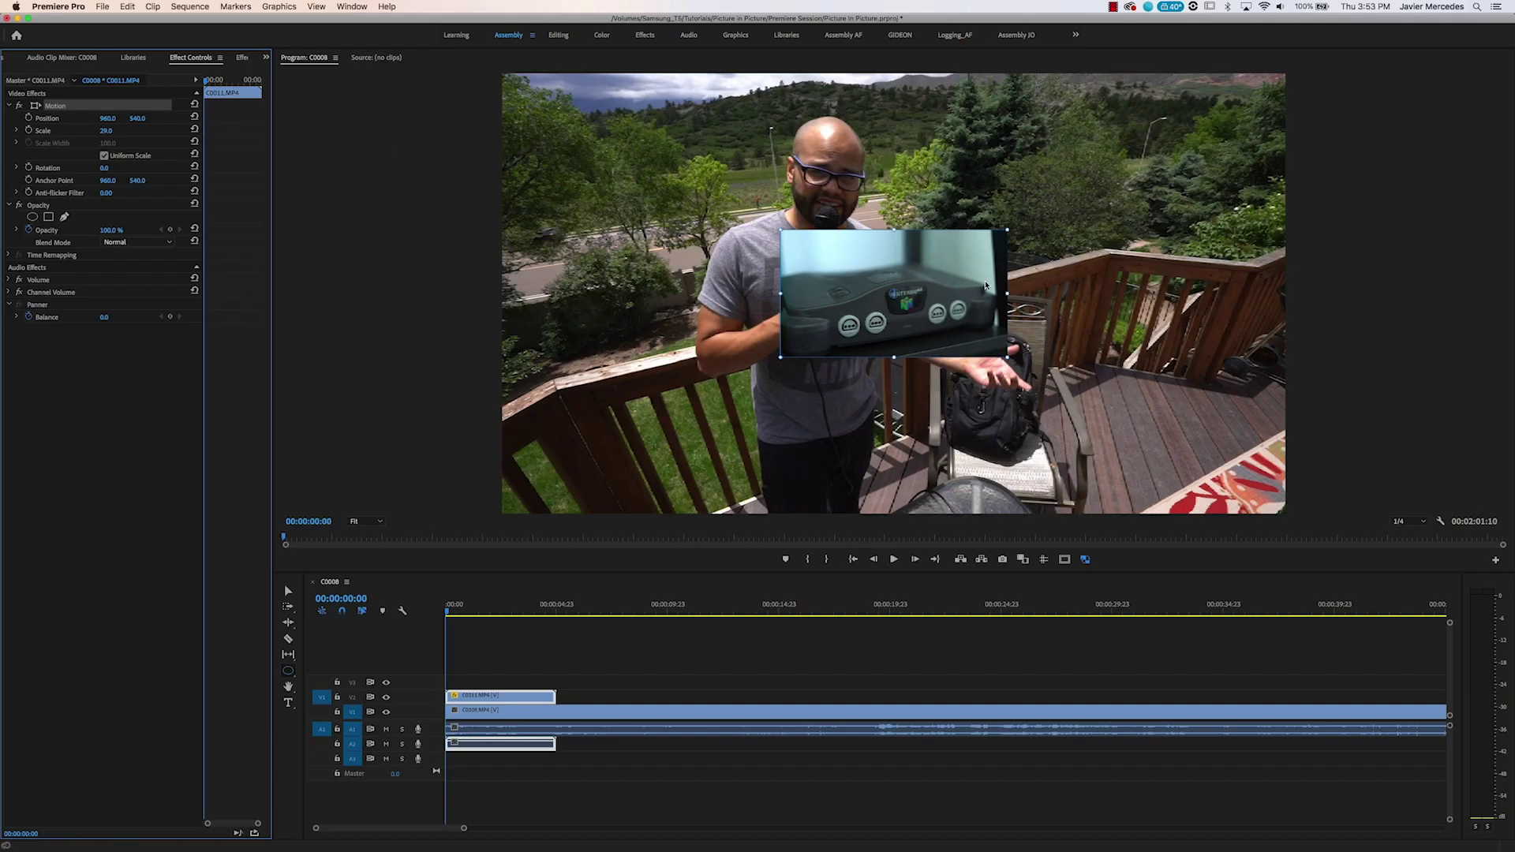
{"action": "left_click_drag", "start_coordinate": [835, 308], "coordinate": [1114, 207]}
{"action": "left_click_drag", "start_coordinate": [1153, 138], "coordinate": [1110, 102]}
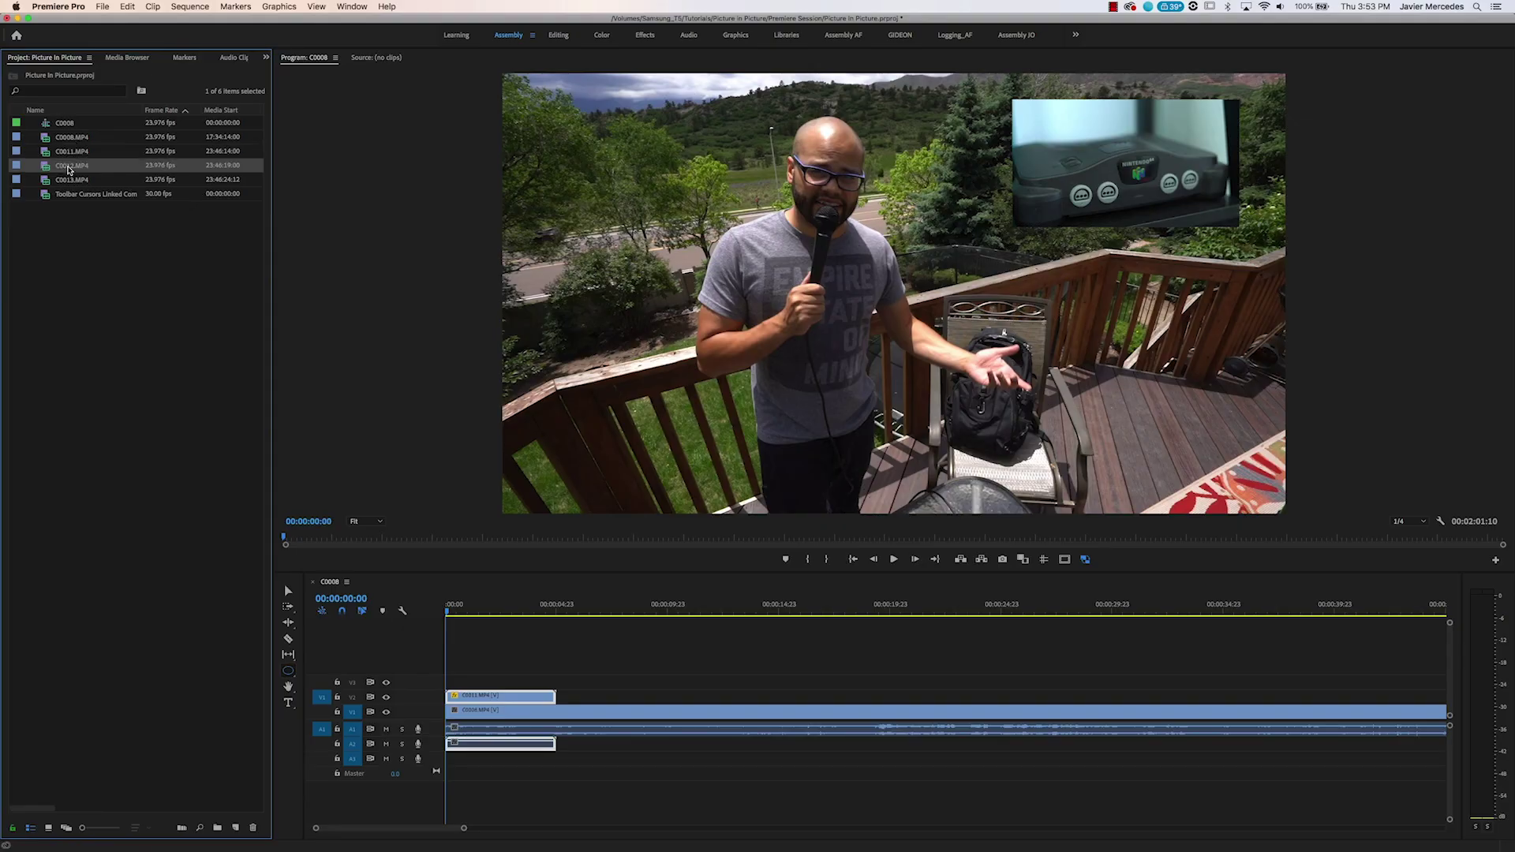
Add C0012.MP4 and C0013.MP4 to track V2 directly after C0011.MP4.
{"action": "double_click", "coordinate": [68, 167]}
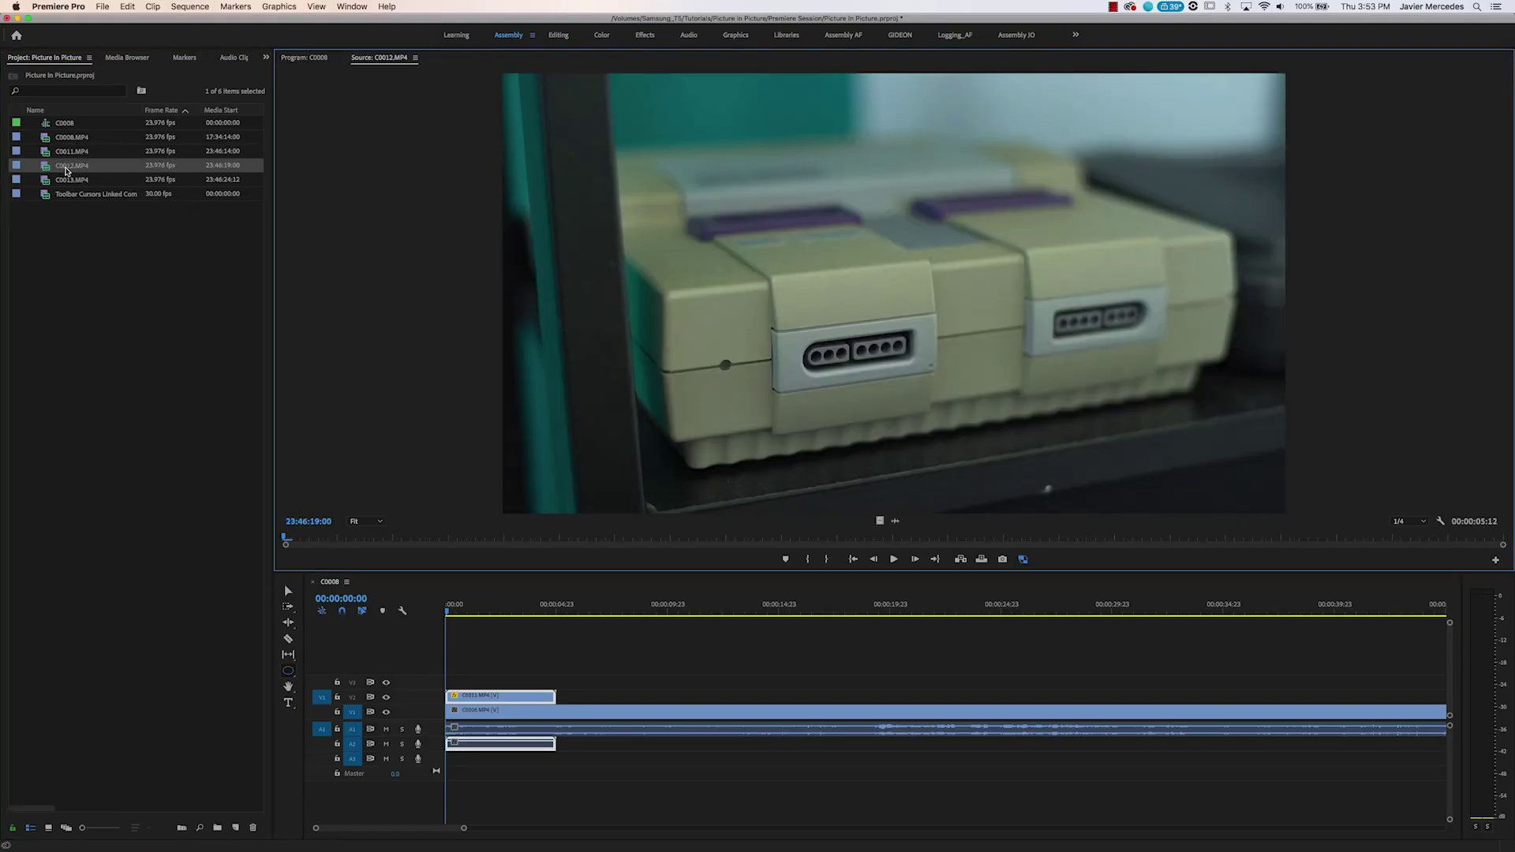
{"action": "left_click_drag", "start_coordinate": [67, 172], "coordinate": [562, 695]}
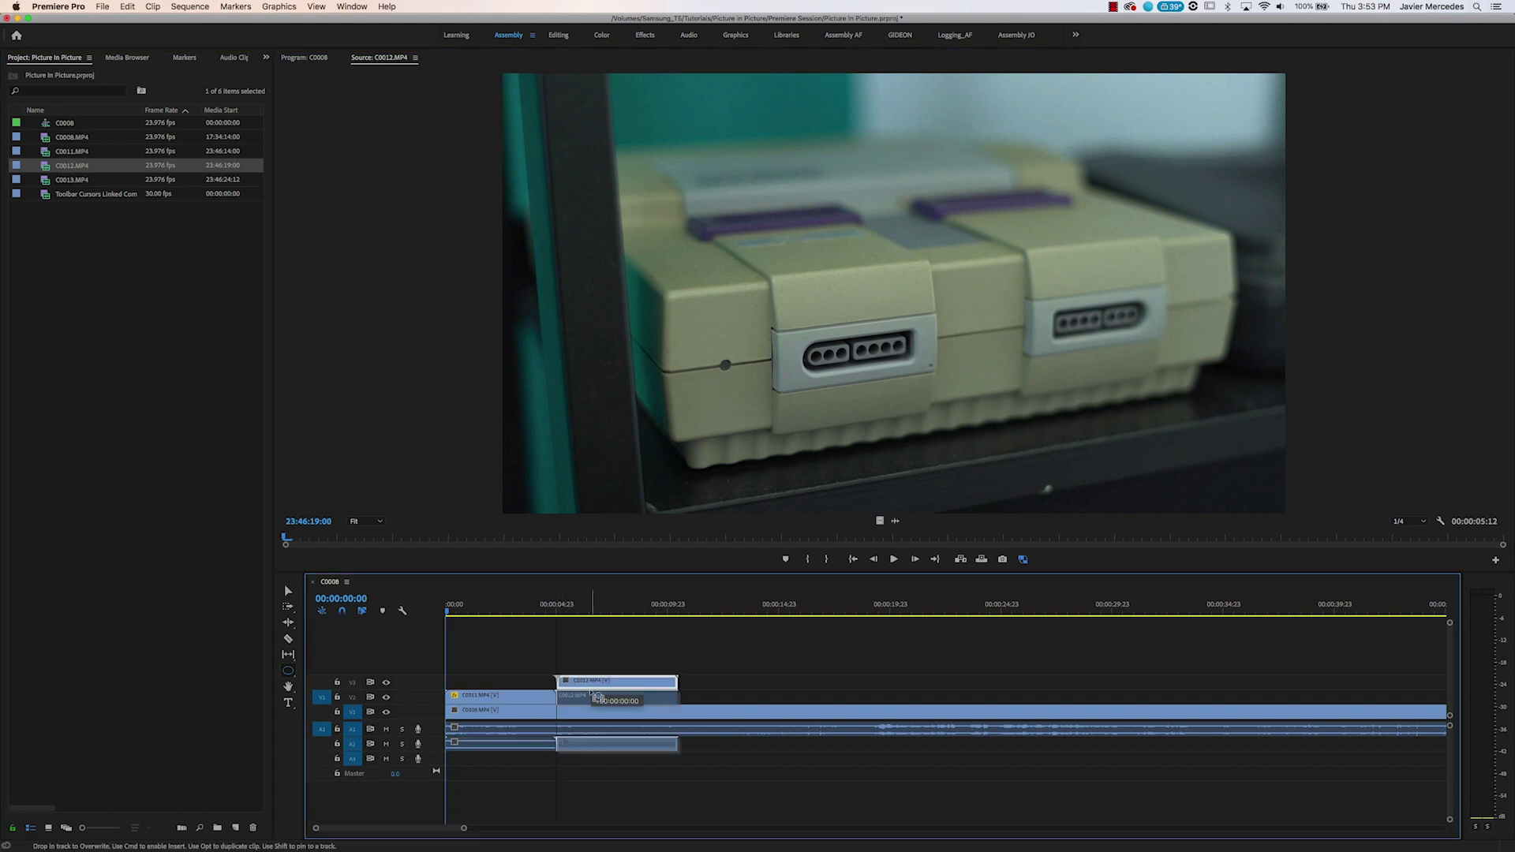
{"action": "double_click", "coordinate": [43, 182]}
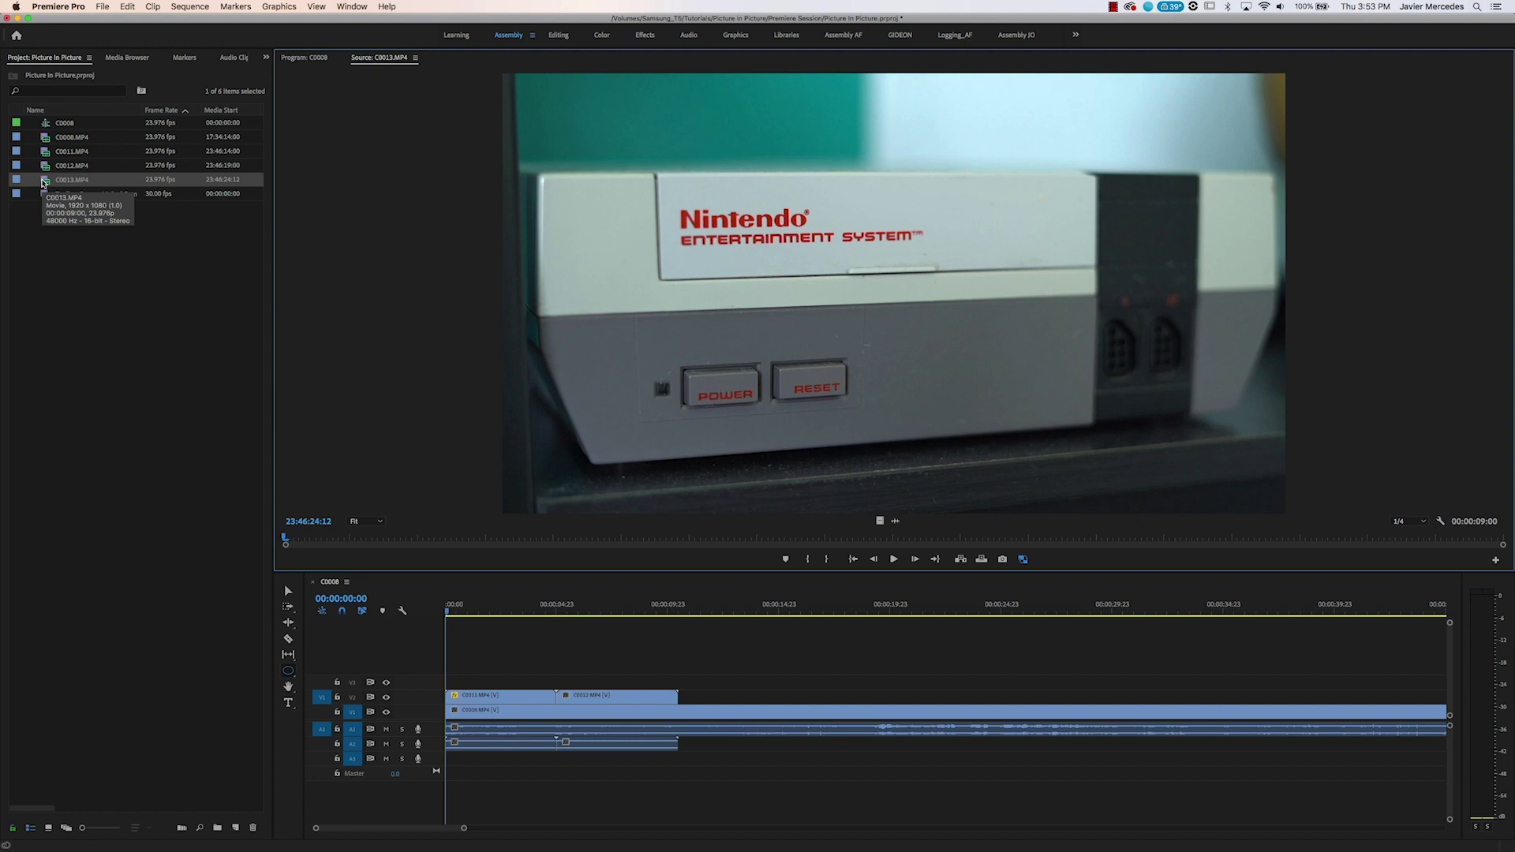
{"action": "left_click_drag", "start_coordinate": [43, 182], "coordinate": [683, 696]}
Compare how C0011.MP4 and C0012.MP4 are framed over the main clip at different times.
{"action": "left_click", "coordinate": [498, 612]}
{"action": "mouse_move", "coordinate": [501, 616]}
{"action": "left_mouse_down"}
{"action": "mouse_move", "coordinate": [517, 616]}
{"action": "mouse_move", "coordinate": [503, 616]}
{"action": "left_mouse_up"}
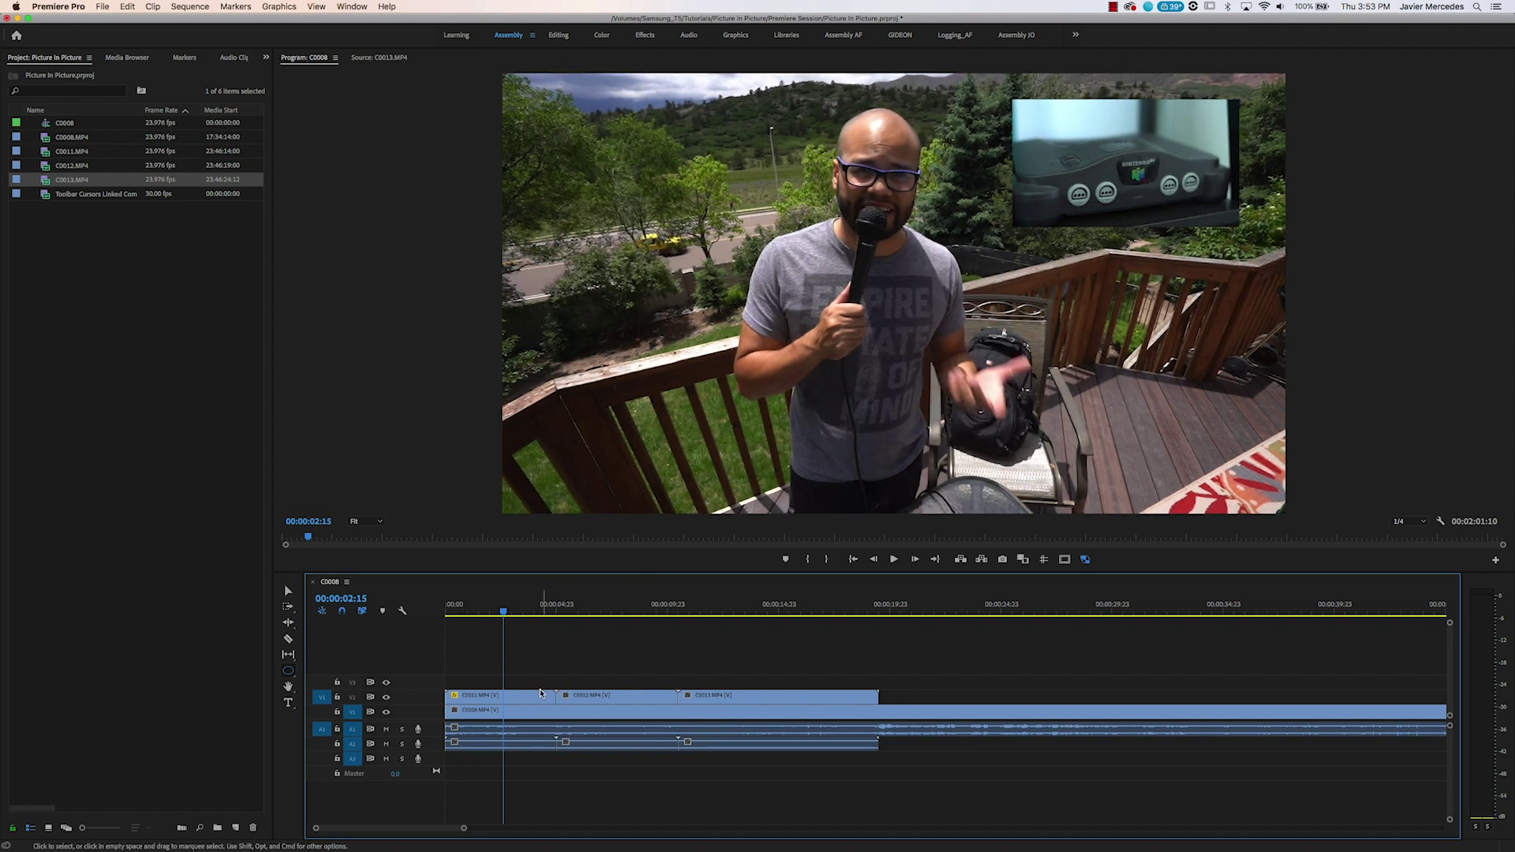
{"action": "left_click_drag", "start_coordinate": [577, 604], "coordinate": [595, 606]}
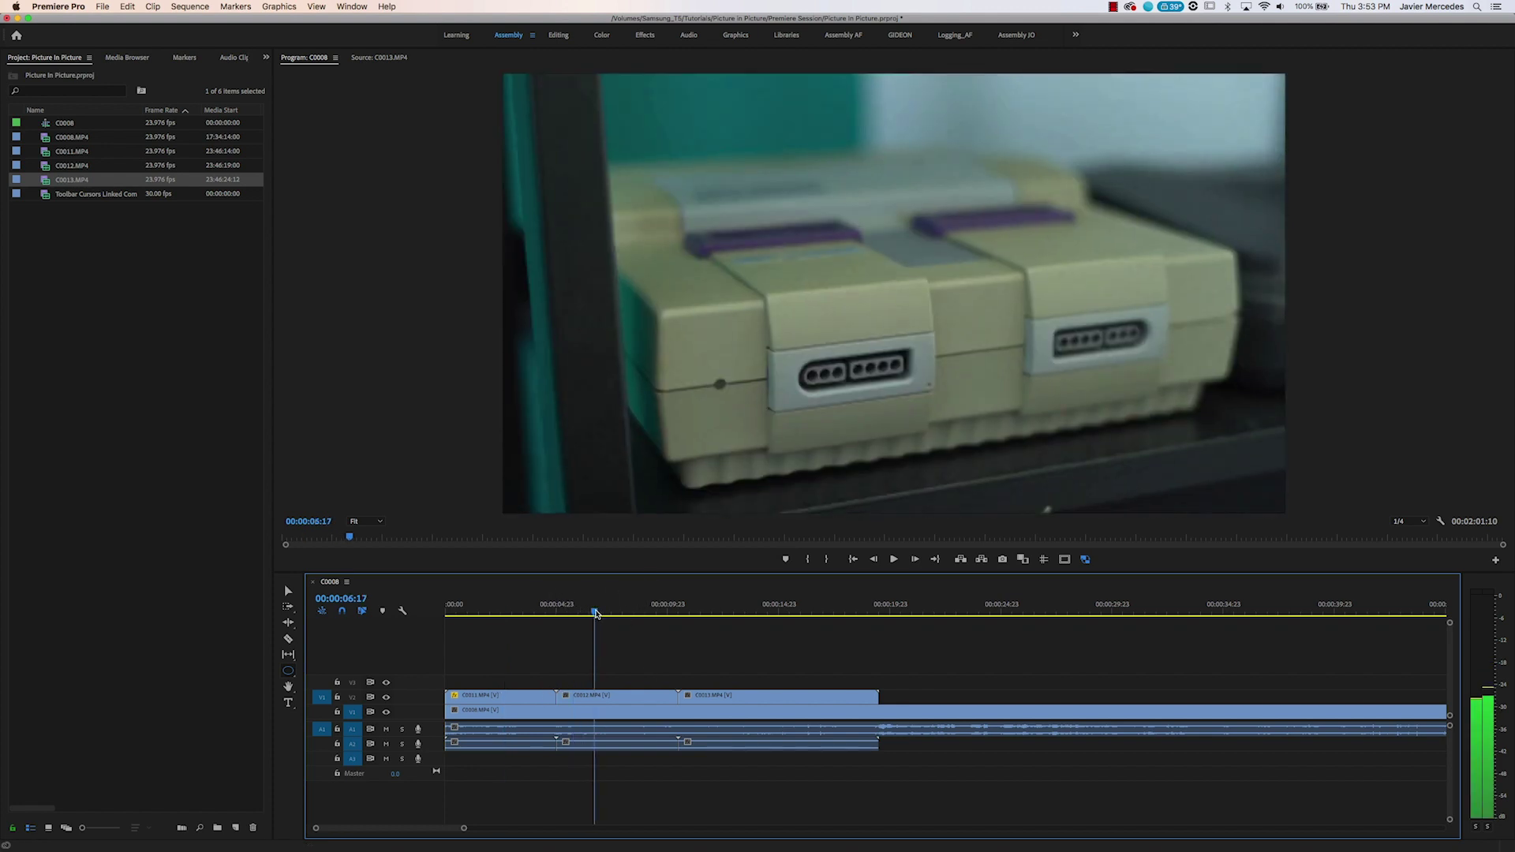
{"action": "left_click", "coordinate": [599, 696]}
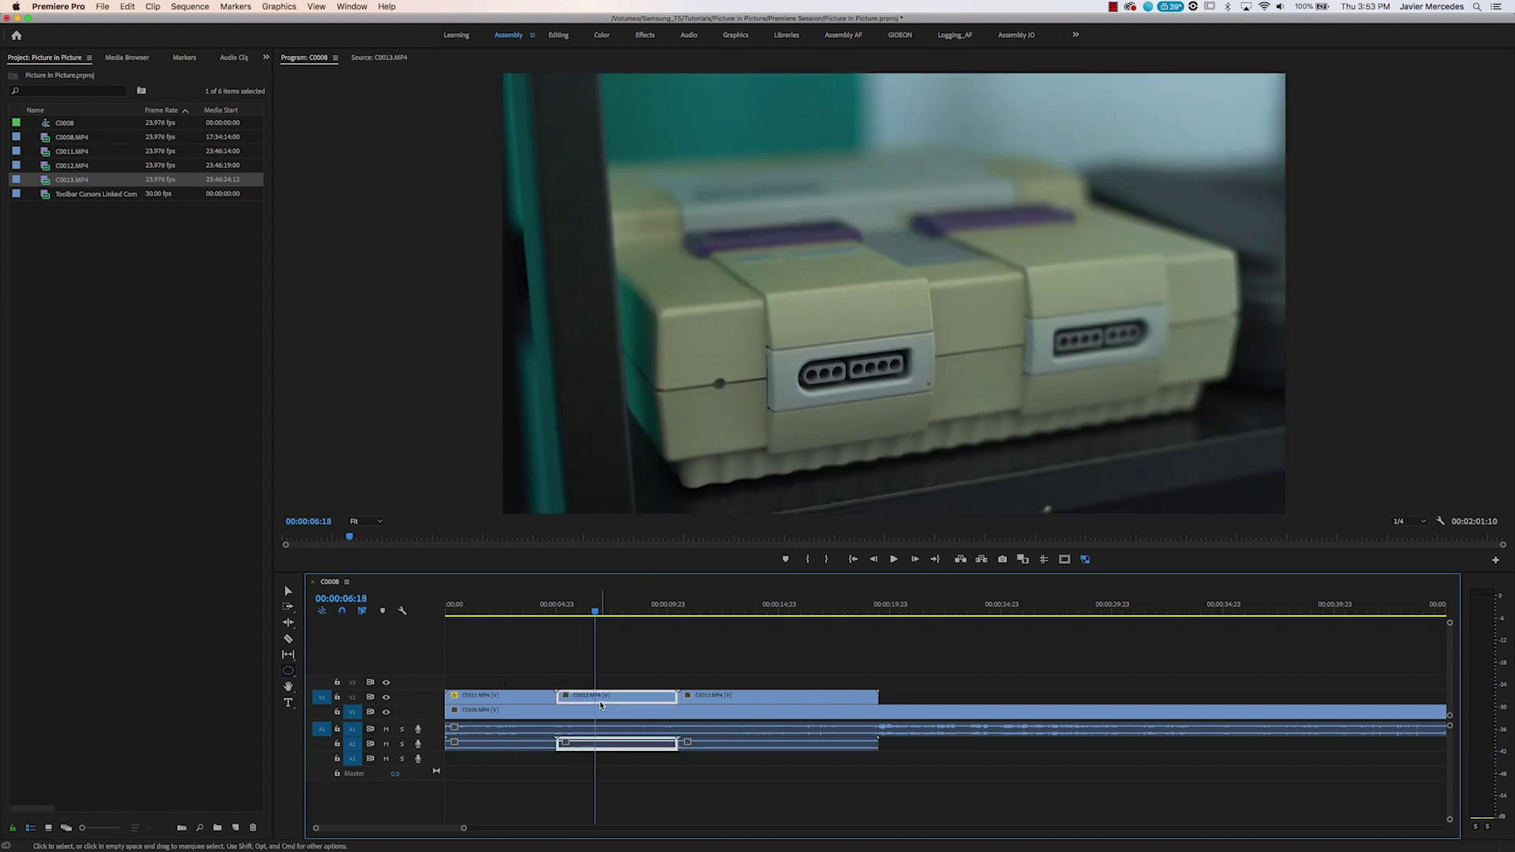
{"action": "key", "text": "shift+5"}
{"action": "left_click", "coordinate": [519, 604]}
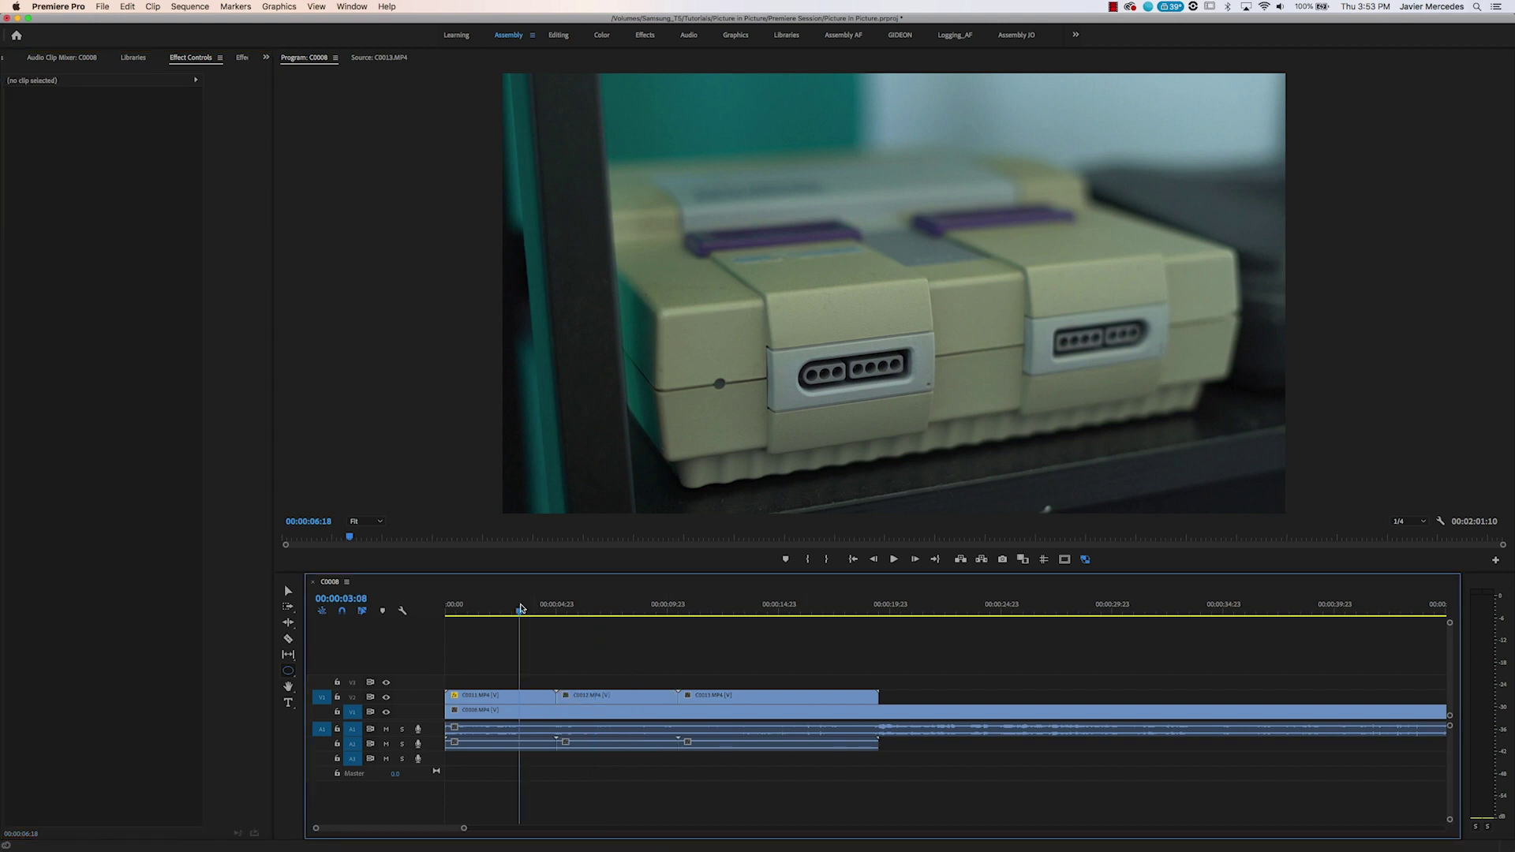
Copy C0011.MP4 and paste only its Motion attributes onto C0012.MP4 and C0013.MP4.
{"action": "left_click", "coordinate": [514, 702]}
{"action": "right_click", "coordinate": [514, 701]}
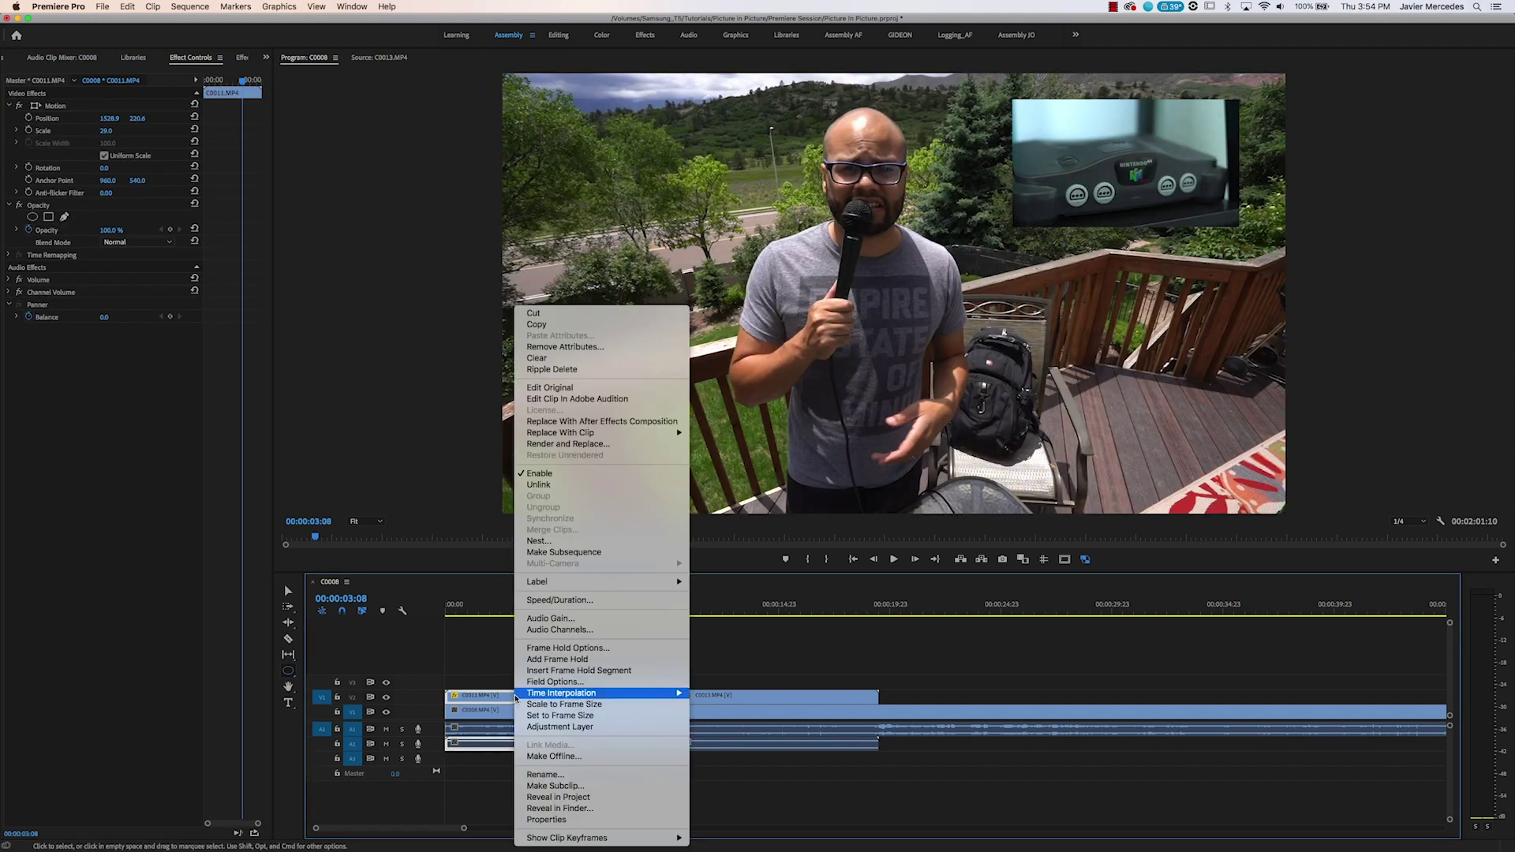
{"action": "left_click", "coordinate": [553, 325]}
{"action": "left_click_drag", "start_coordinate": [796, 663], "coordinate": [620, 695]}
{"action": "right_click", "coordinate": [622, 694]}
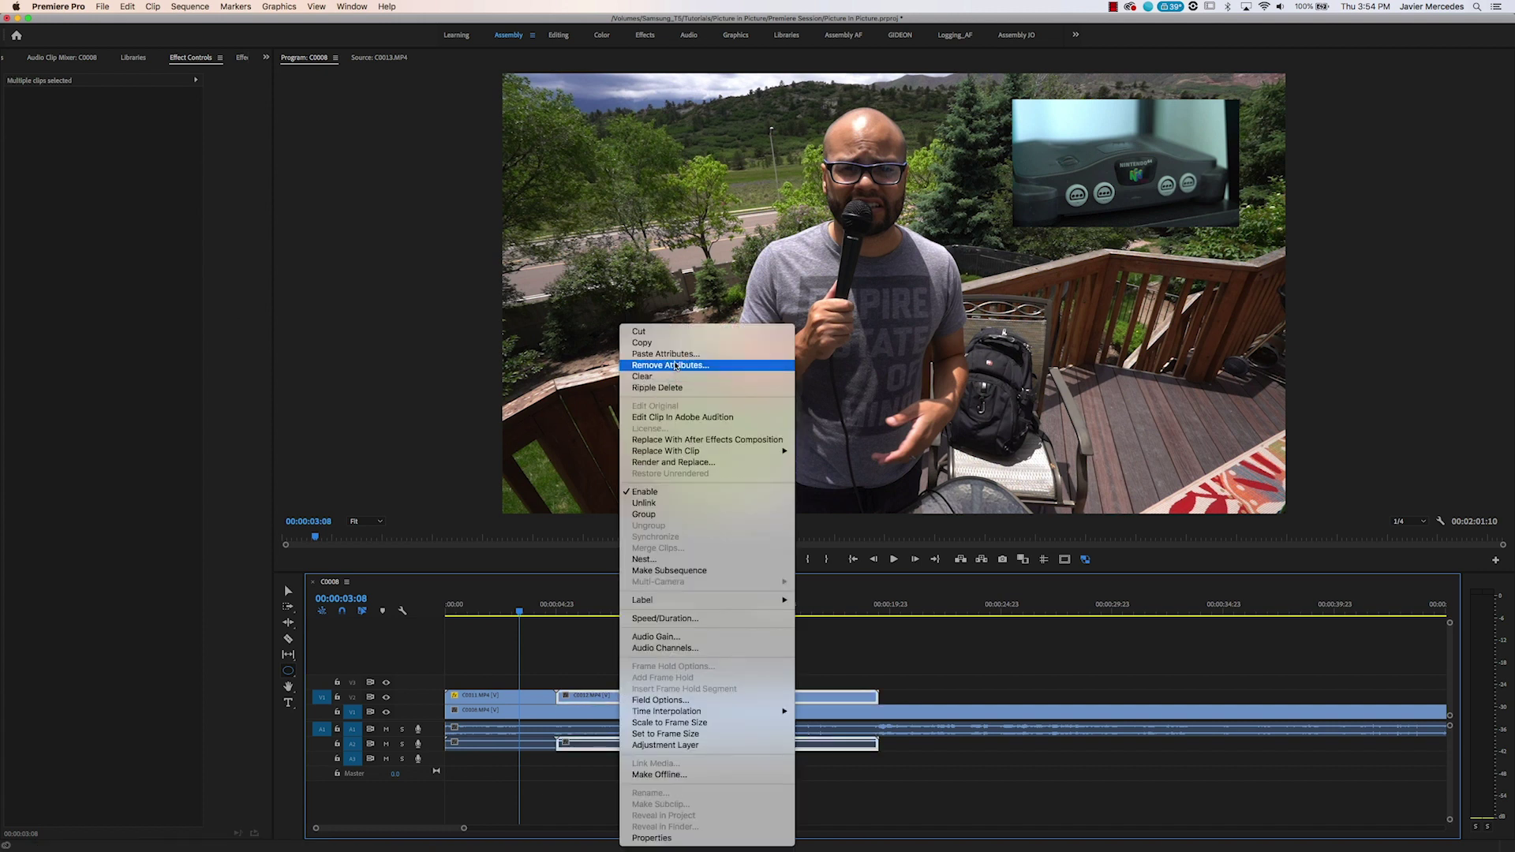
{"action": "left_click", "coordinate": [675, 356]}
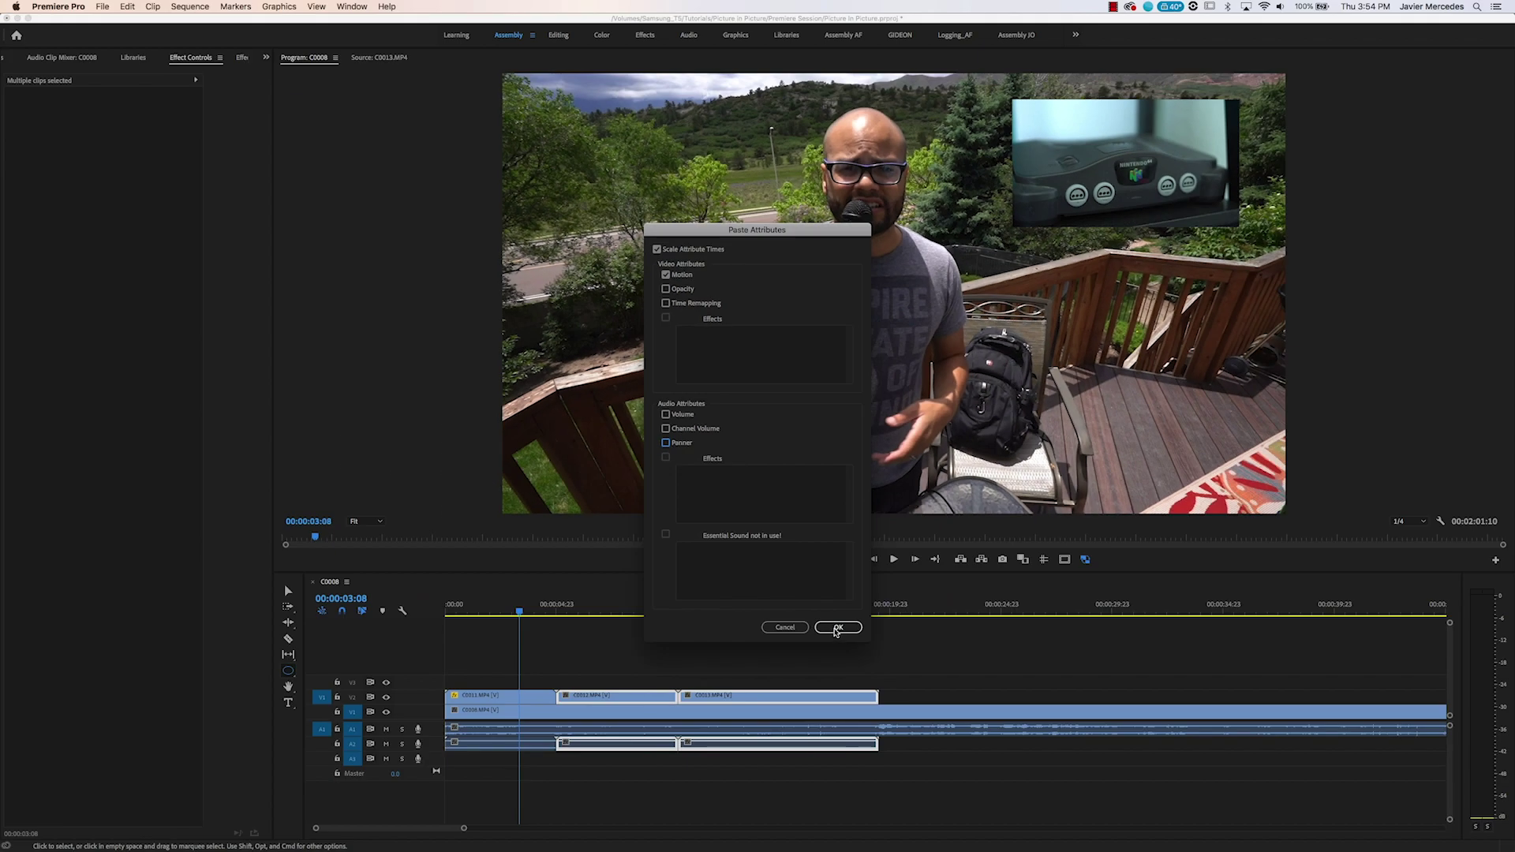
{"action": "left_click", "coordinate": [835, 628]}
{"action": "left_click", "coordinate": [715, 639]}
{"action": "left_click", "coordinate": [584, 695]}
{"action": "left_click_drag", "start_coordinate": [518, 612], "coordinate": [594, 616]}
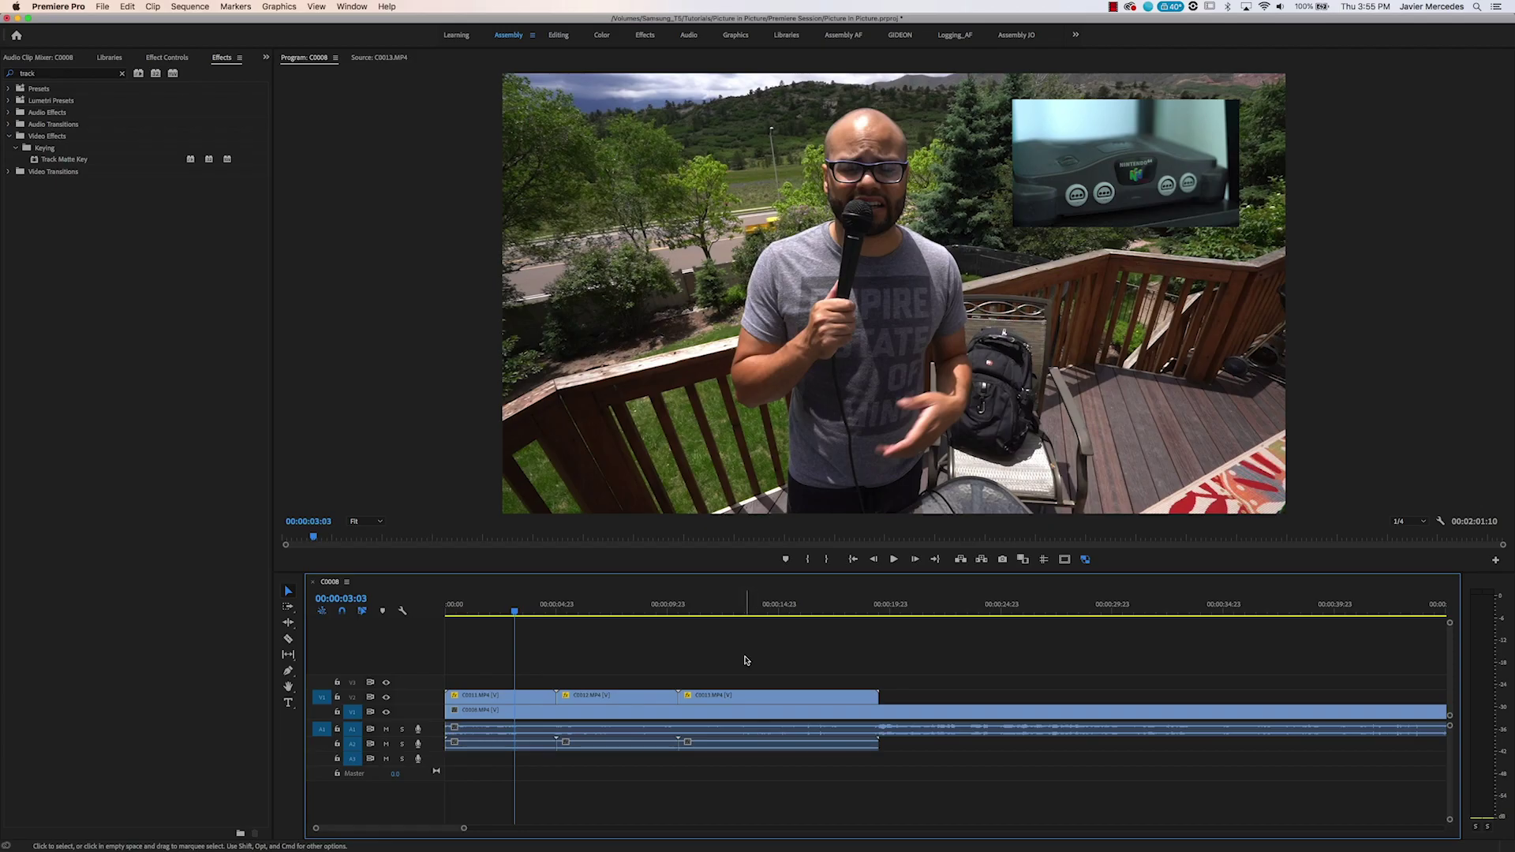
Move the three overlay clips up to track V3 and draw a rectangle slightly larger than the inset.
{"action": "left_click_drag", "start_coordinate": [751, 651], "coordinate": [512, 696]}
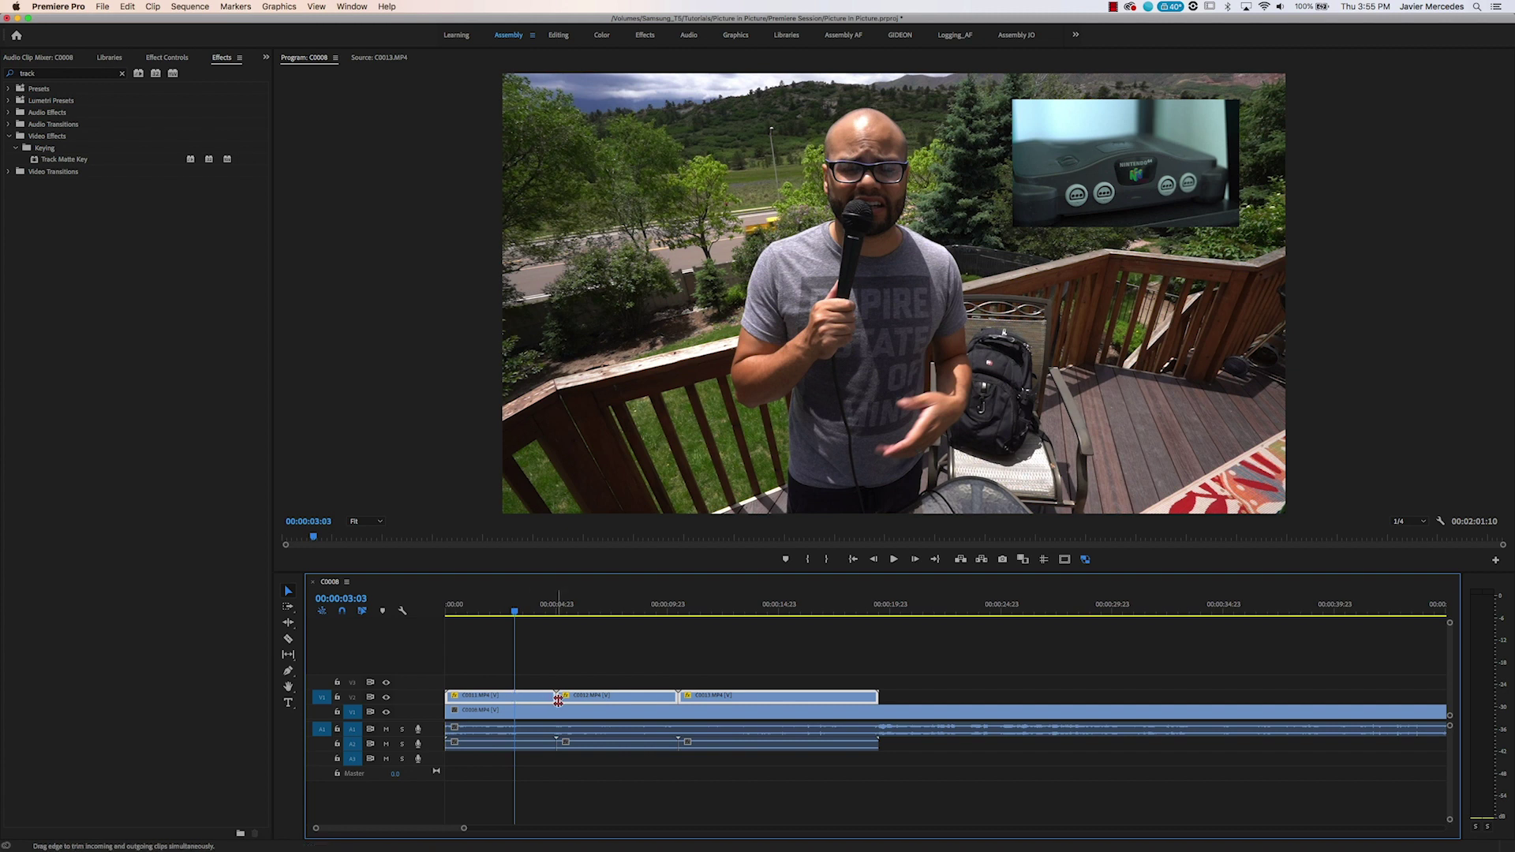
{"action": "left_click_drag", "start_coordinate": [580, 699], "coordinate": [580, 682]}
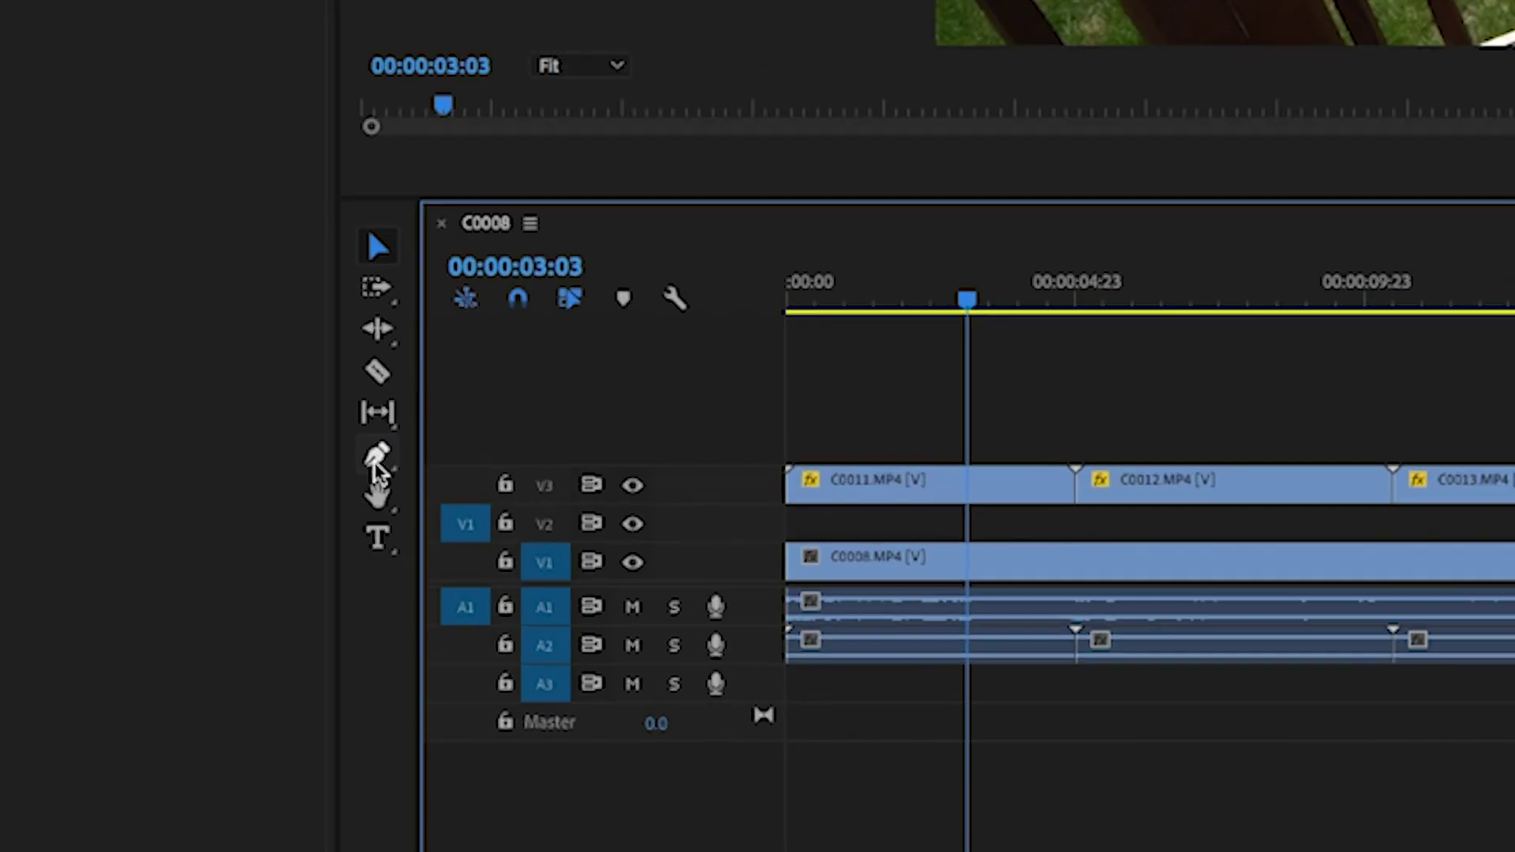
{"action": "left_click", "coordinate": [377, 462]}
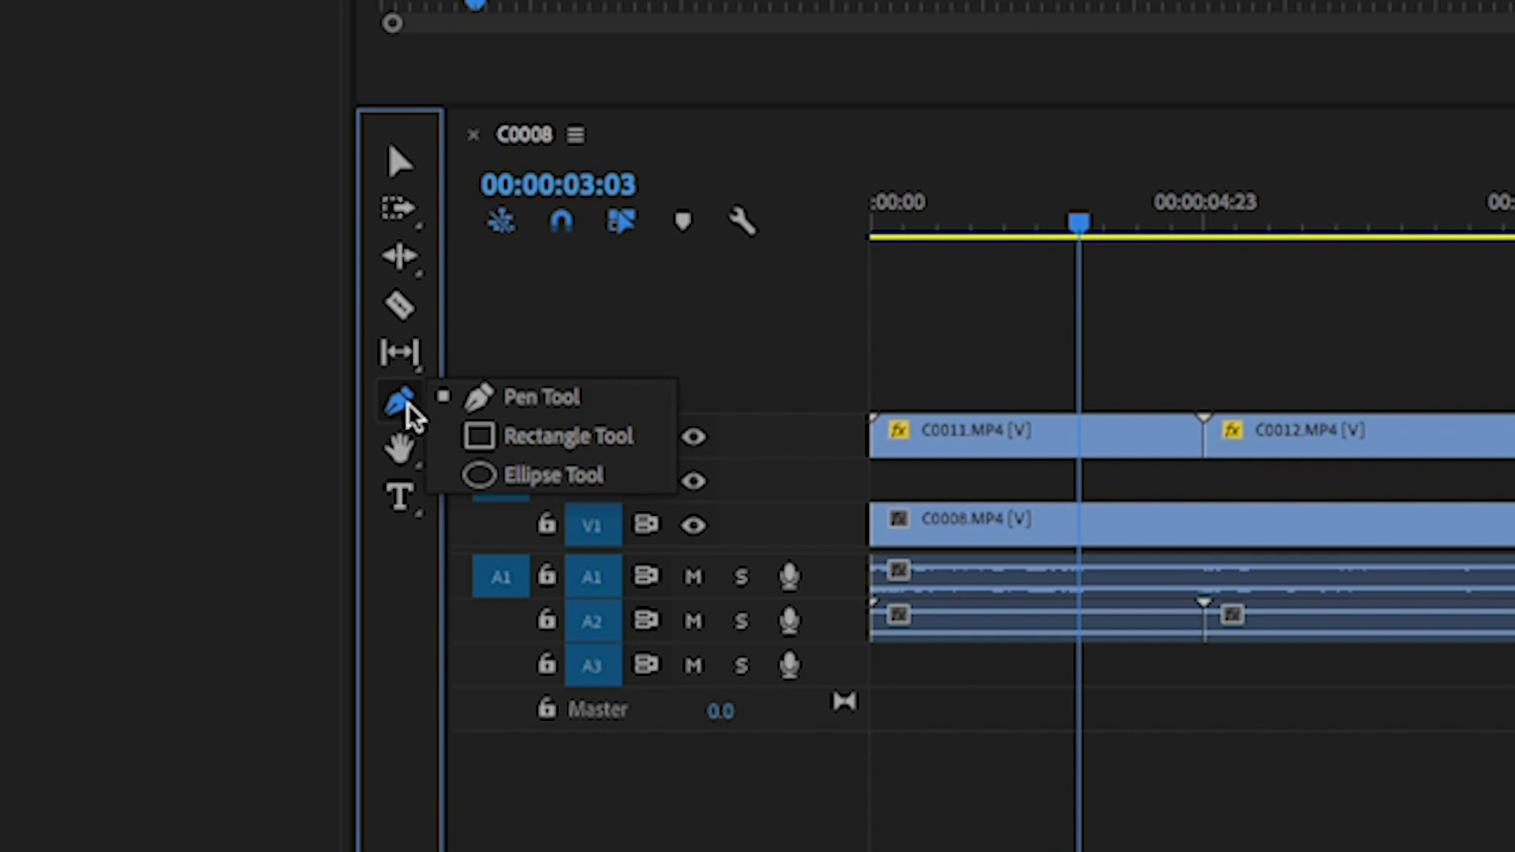
{"action": "left_click", "coordinate": [483, 434]}
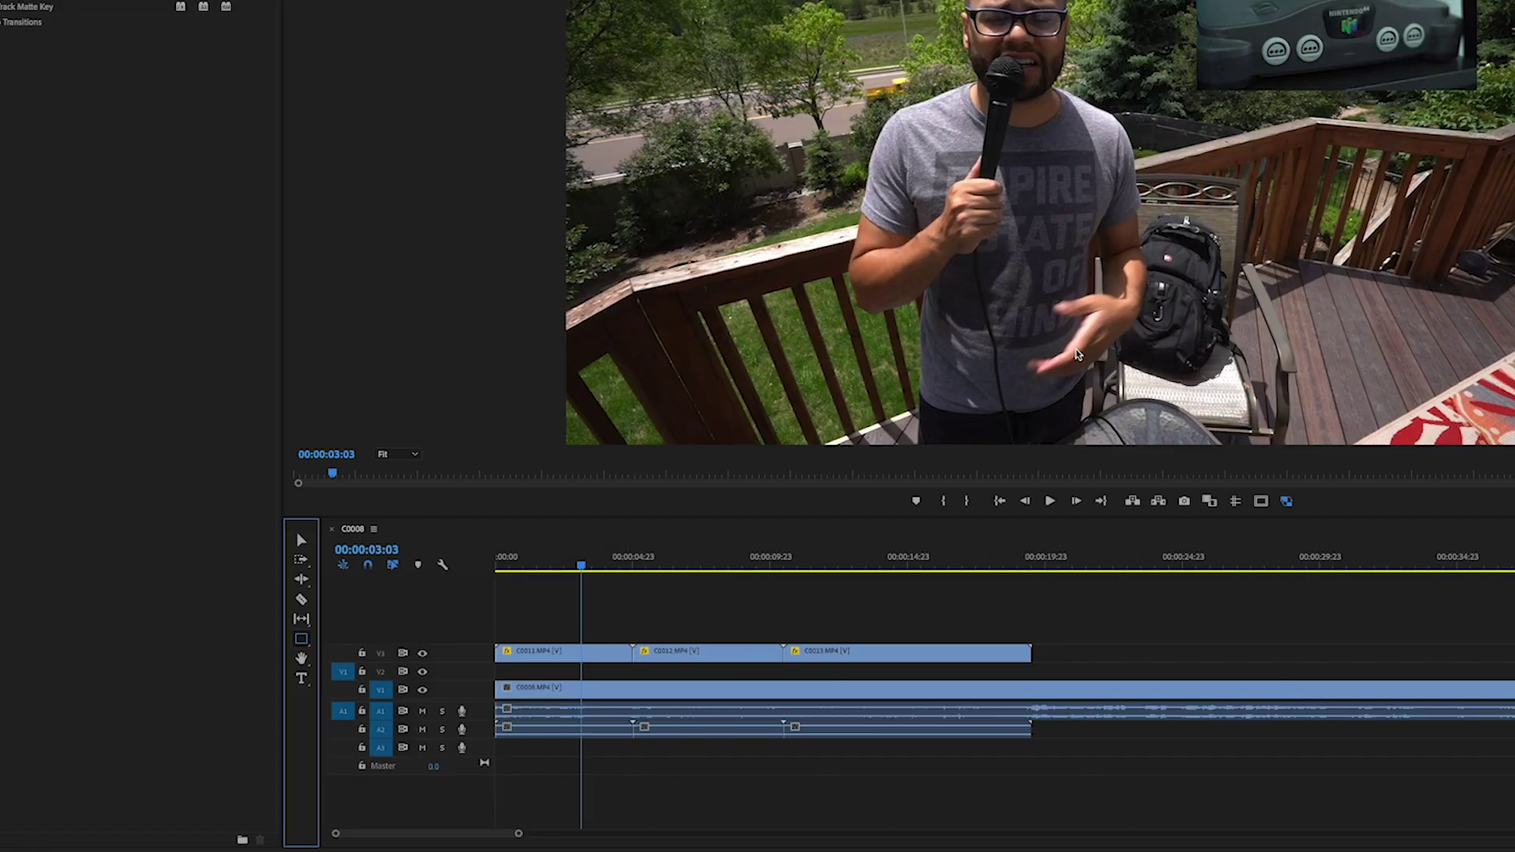
{"action": "mouse_move", "coordinate": [1013, 98]}
{"action": "left_mouse_down"}
{"action": "mouse_move", "coordinate": [1030, 128]}
{"action": "mouse_move", "coordinate": [1245, 234]}
{"action": "left_mouse_up"}
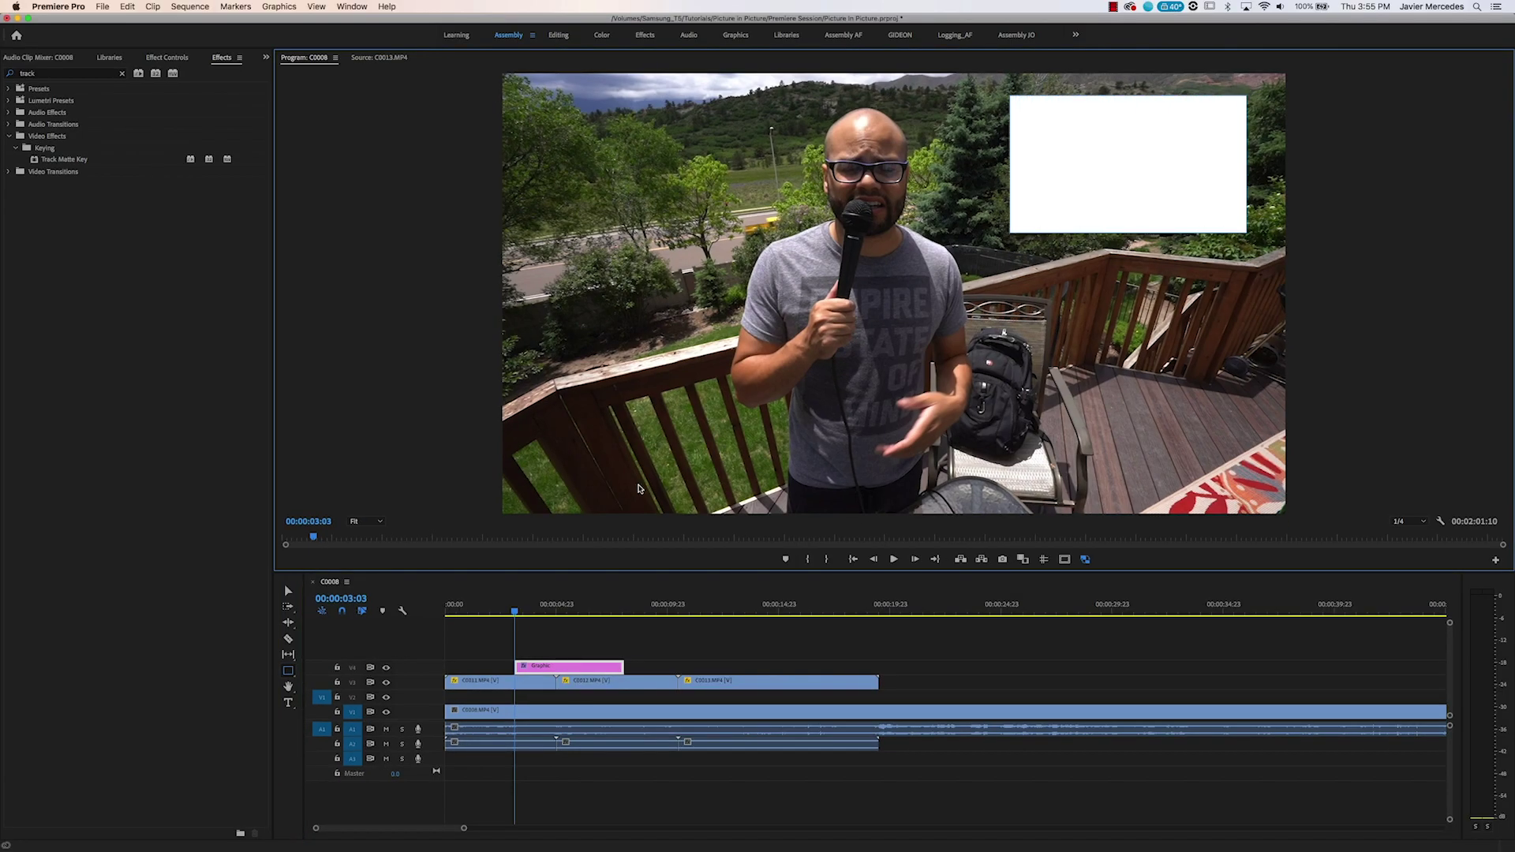
Extend the rectangle graphic on V2 back to the sequence start and align the shape as an even border around the inset.
{"action": "left_click_drag", "start_coordinate": [585, 667], "coordinate": [445, 697]}
{"action": "key", "text": "super+z"}
{"action": "left_click", "coordinate": [167, 57]}
{"action": "left_click", "coordinate": [77, 280]}
{"action": "key", "text": "v"}
{"action": "left_click_drag", "start_coordinate": [1101, 227], "coordinate": [1098, 225]}
{"action": "left_click", "coordinate": [581, 646]}
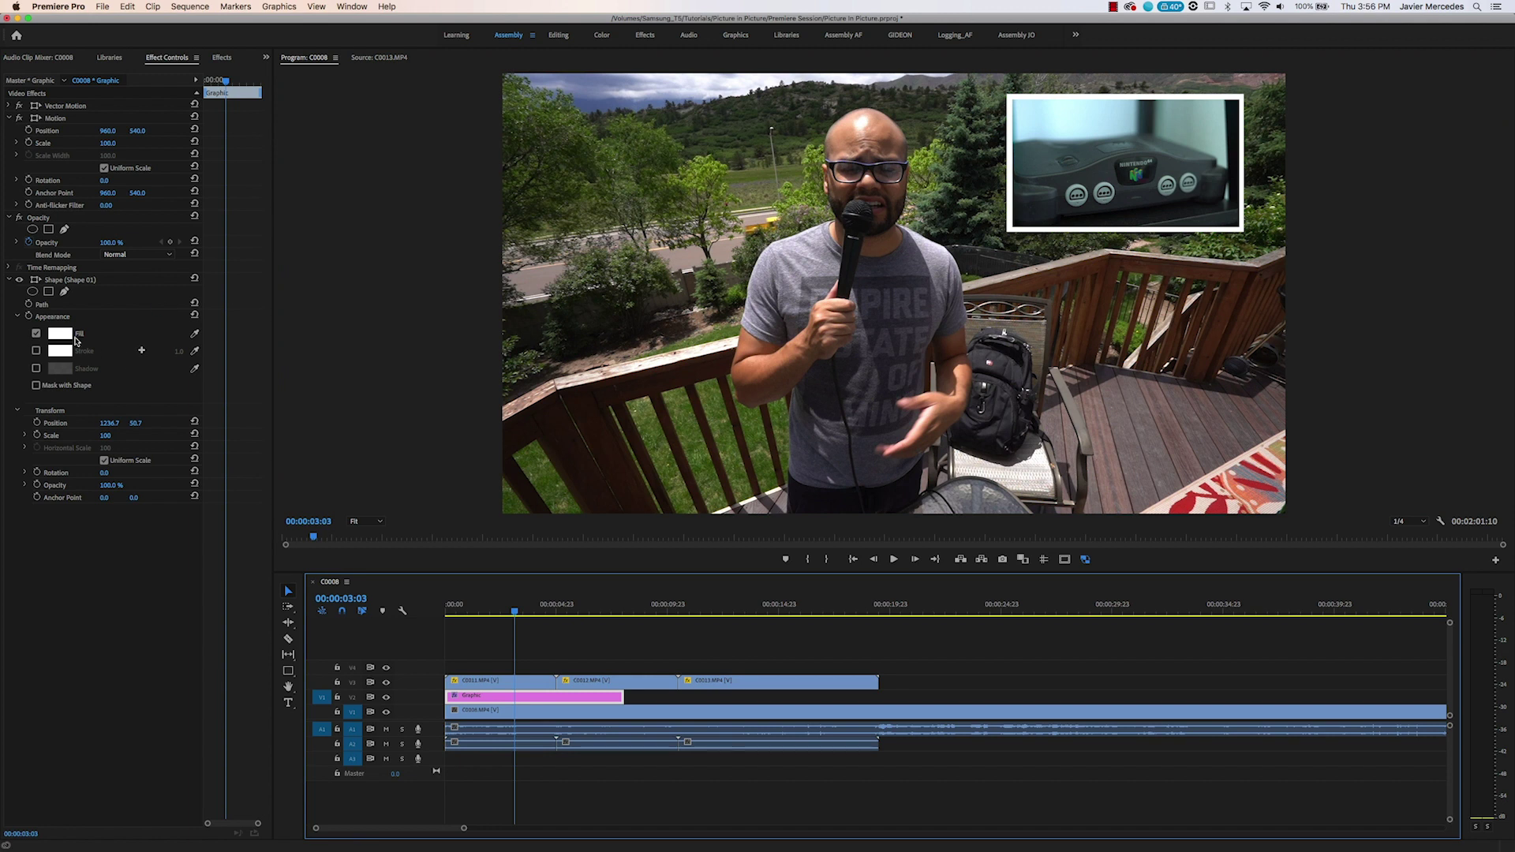
Try a black fill on the border rectangle, and set the fill back to white.
{"action": "left_click", "coordinate": [60, 333]}
{"action": "left_click", "coordinate": [711, 257]}
{"action": "left_click", "coordinate": [902, 202]}
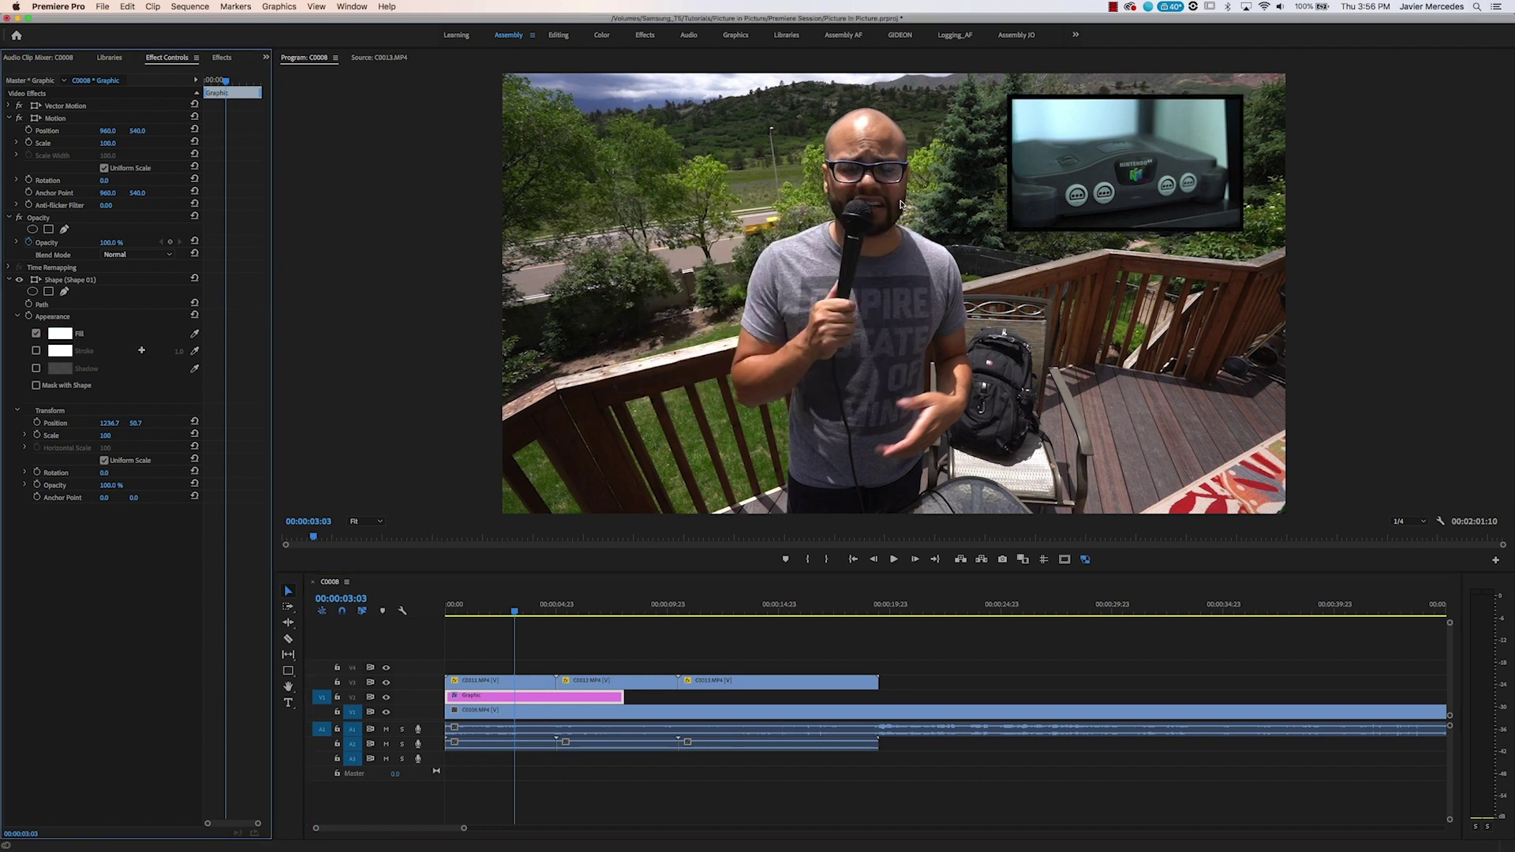
{"action": "left_click", "coordinate": [60, 334]}
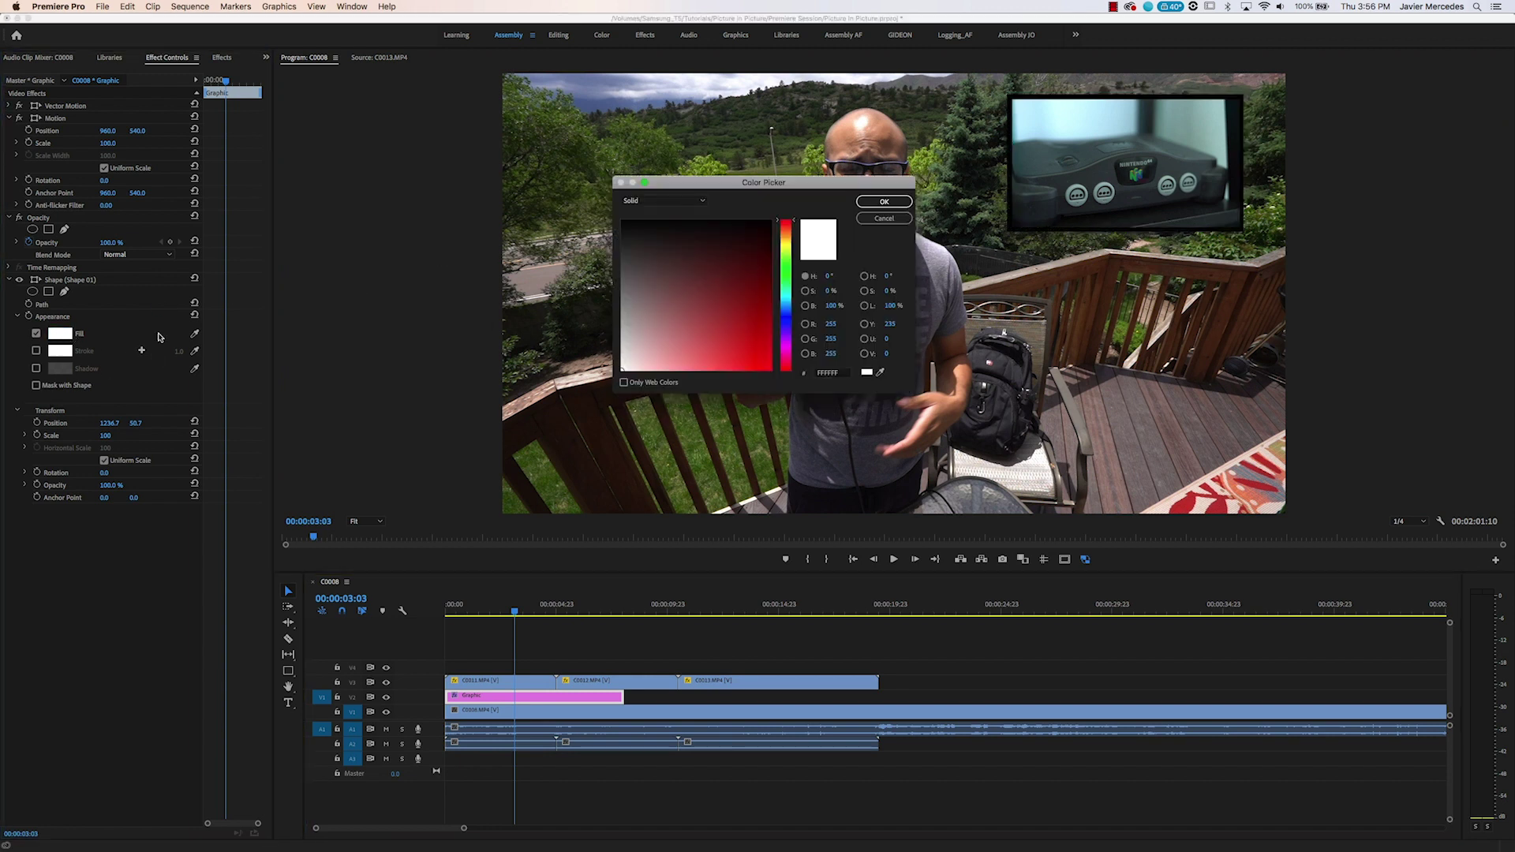
{"action": "left_click", "coordinate": [887, 203]}
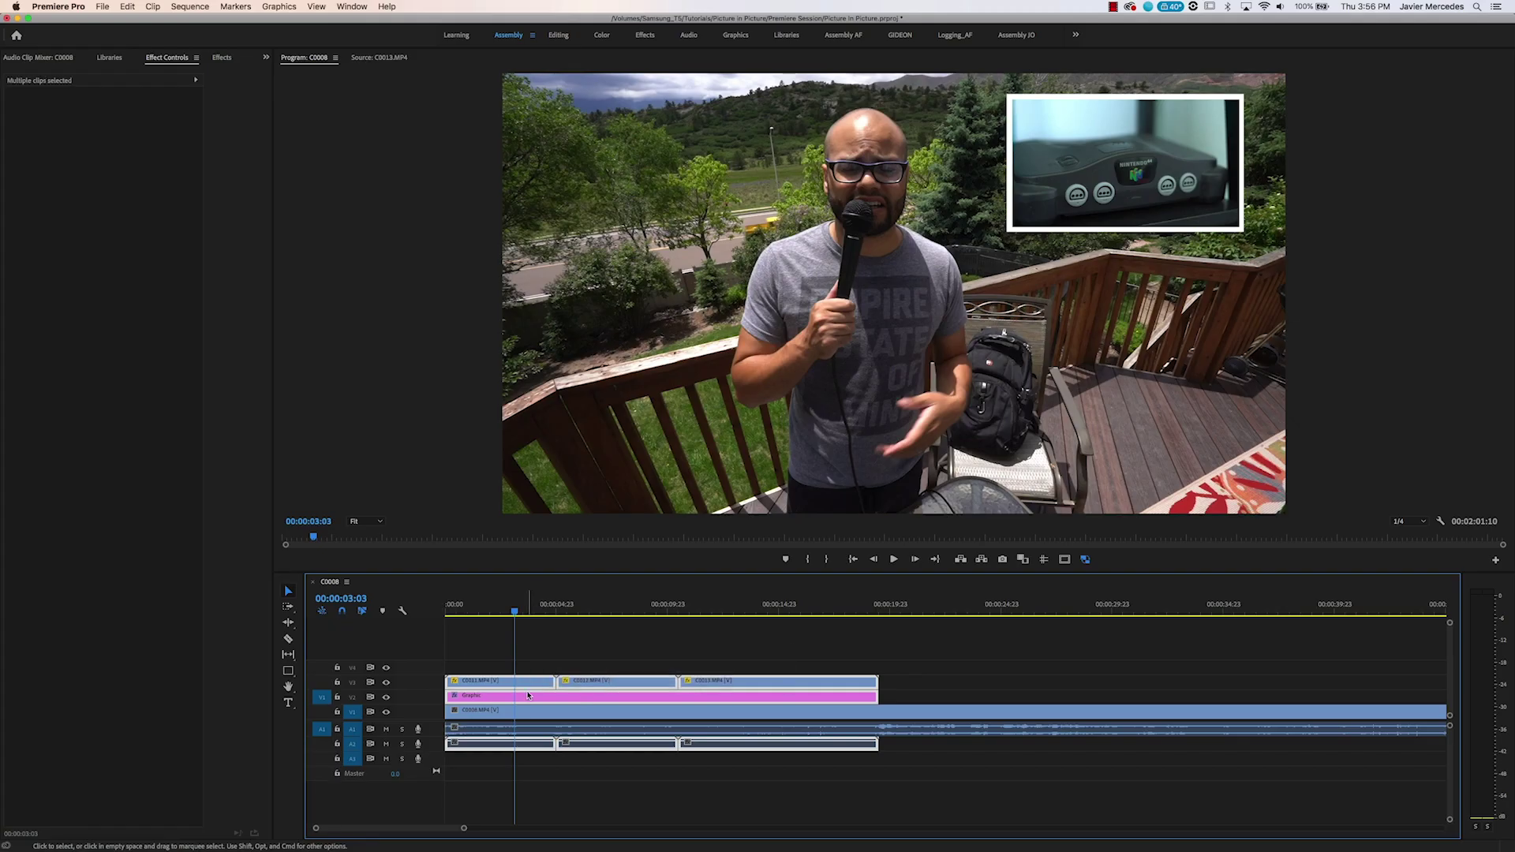
Nest the three overlay clips and the border graphic together under the default sequence name.
{"action": "right_click", "coordinate": [528, 695]}
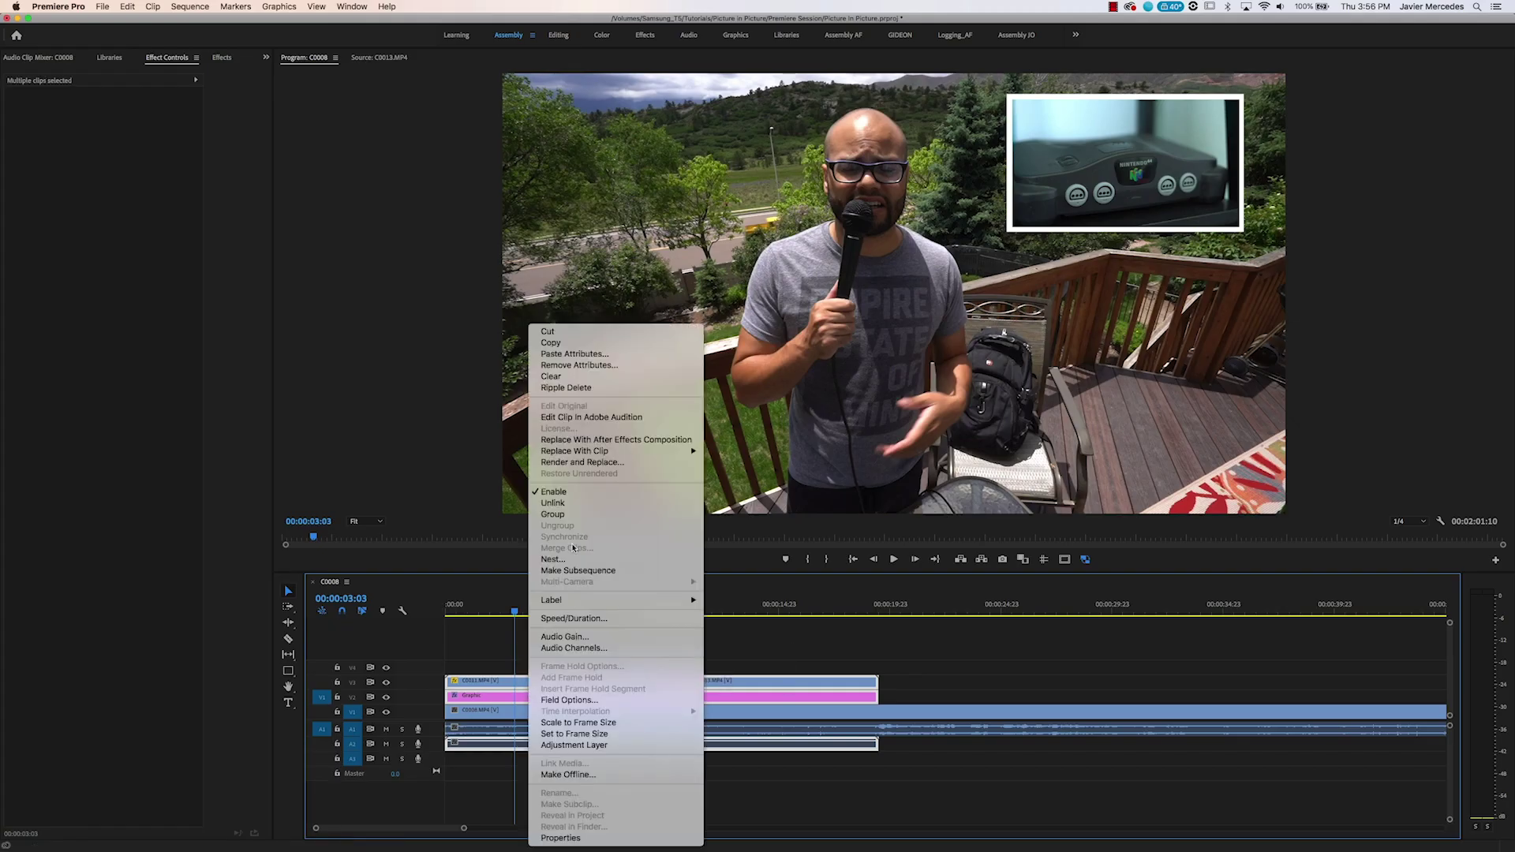
{"action": "left_click", "coordinate": [588, 560]}
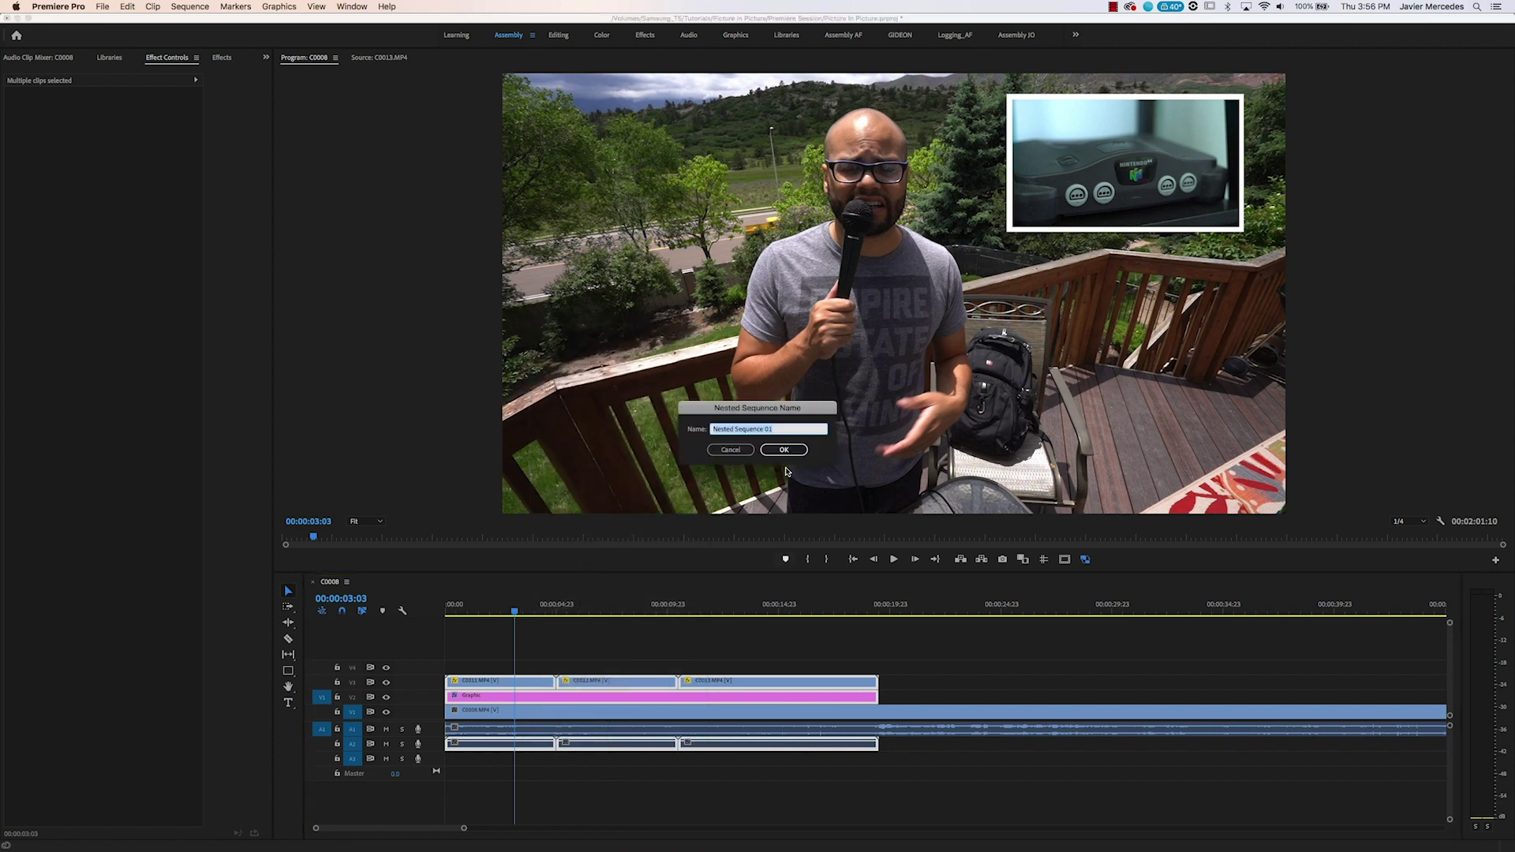
{"action": "left_click", "coordinate": [788, 456]}
Show the available effects and search them for "drop", replacing the existing search term.
{"action": "key", "text": "shift+7"}
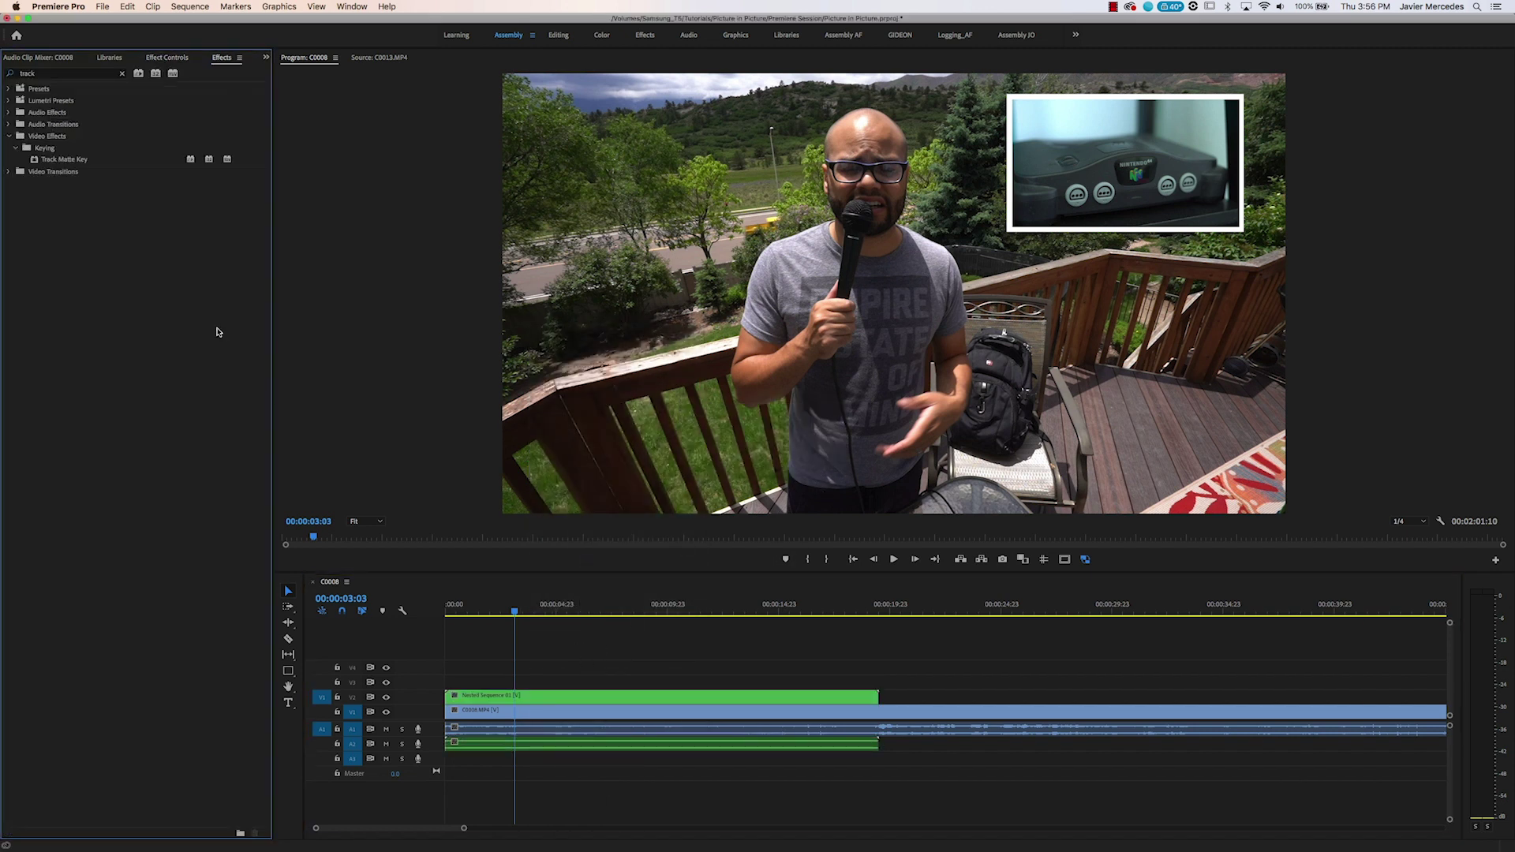
{"action": "left_click", "coordinate": [352, 7]}
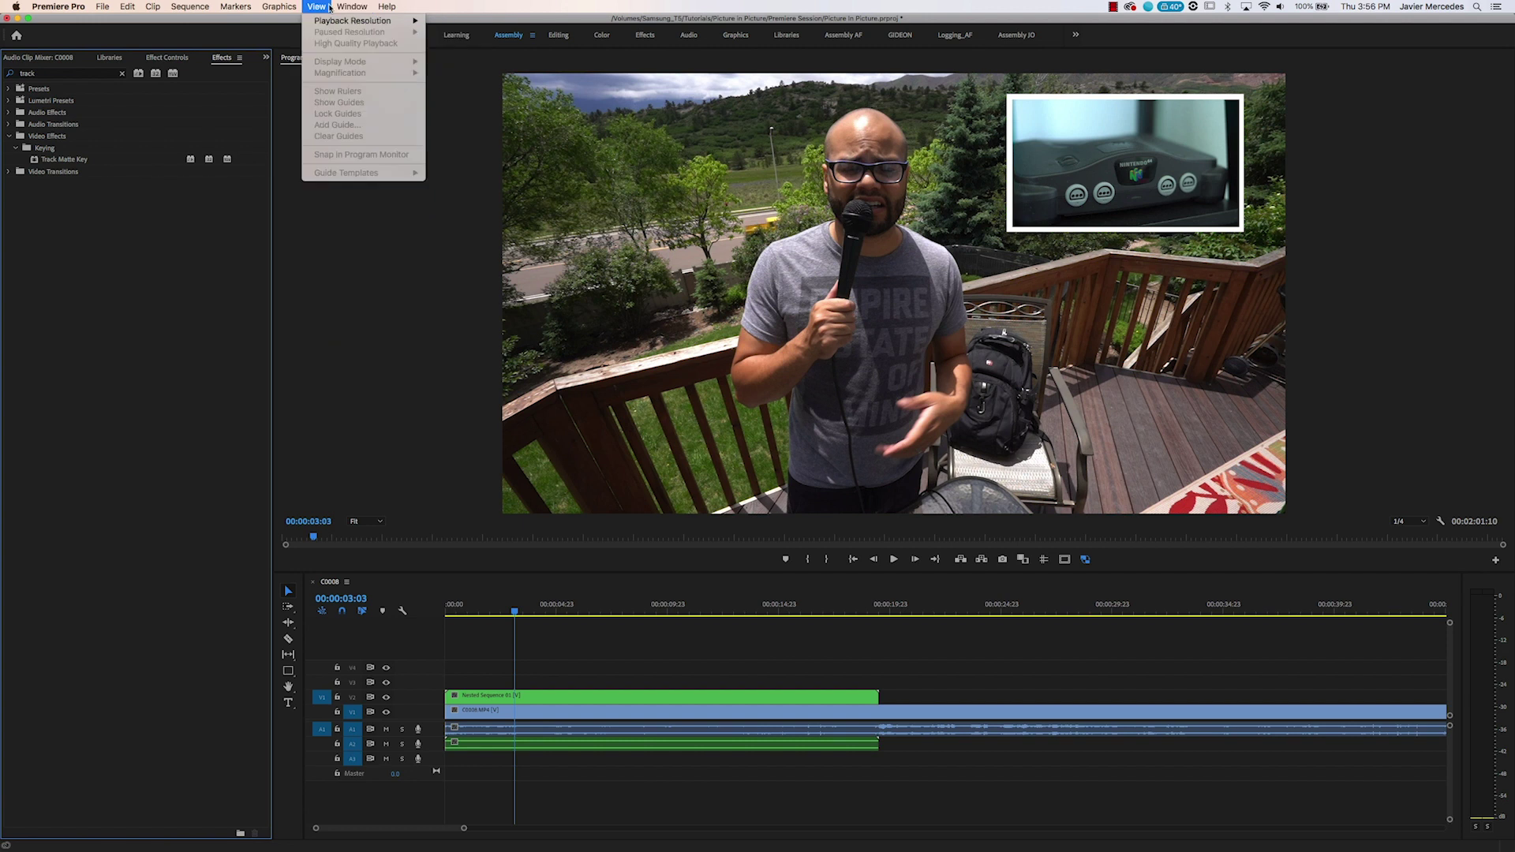
{"action": "left_click", "coordinate": [344, 5]}
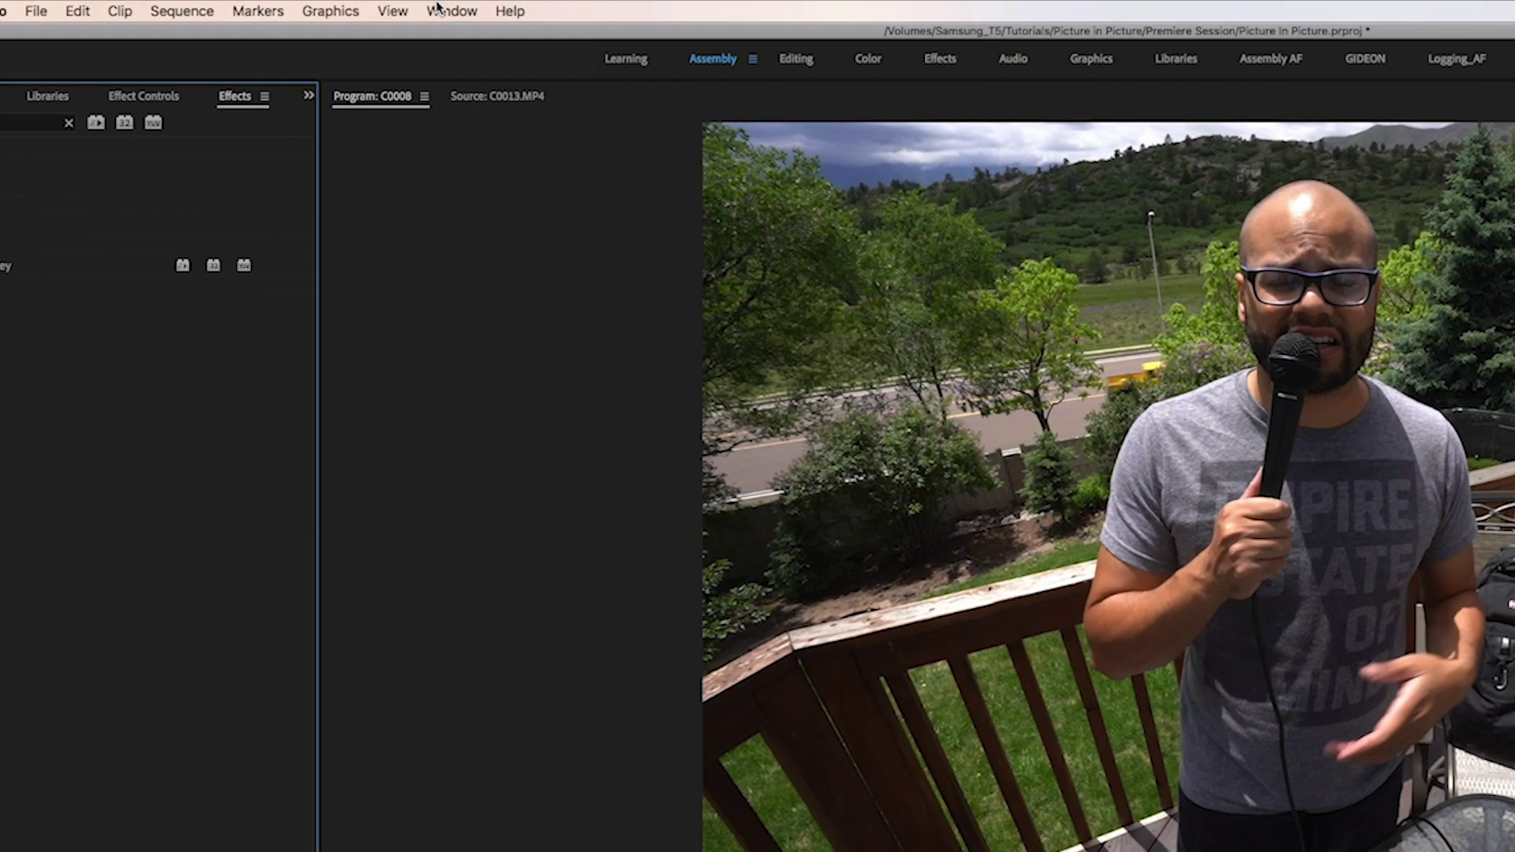
{"action": "left_click", "coordinate": [438, 9]}
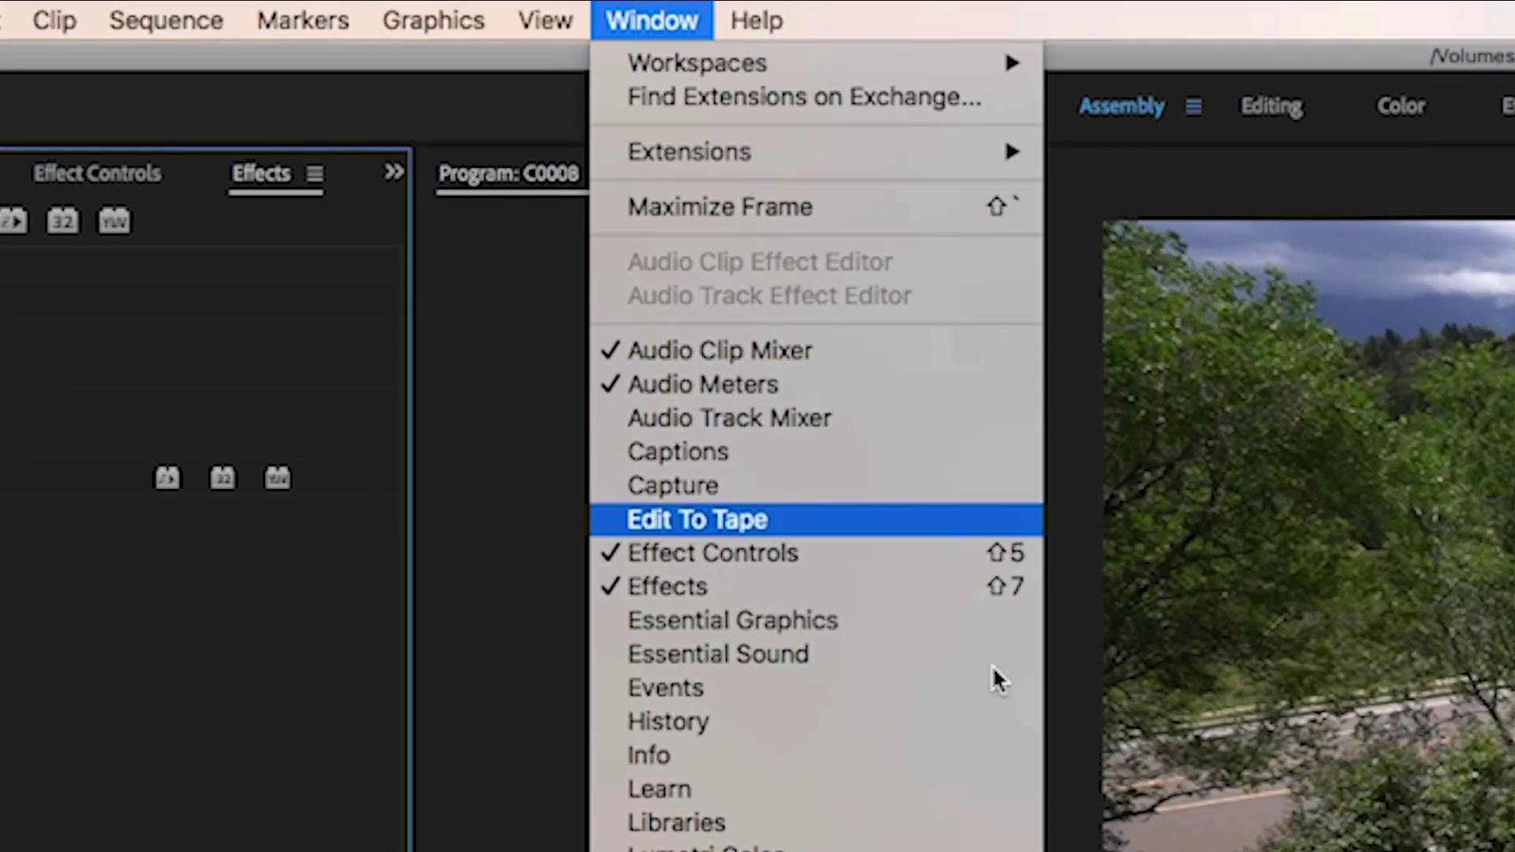
{"action": "left_click", "coordinate": [507, 306]}
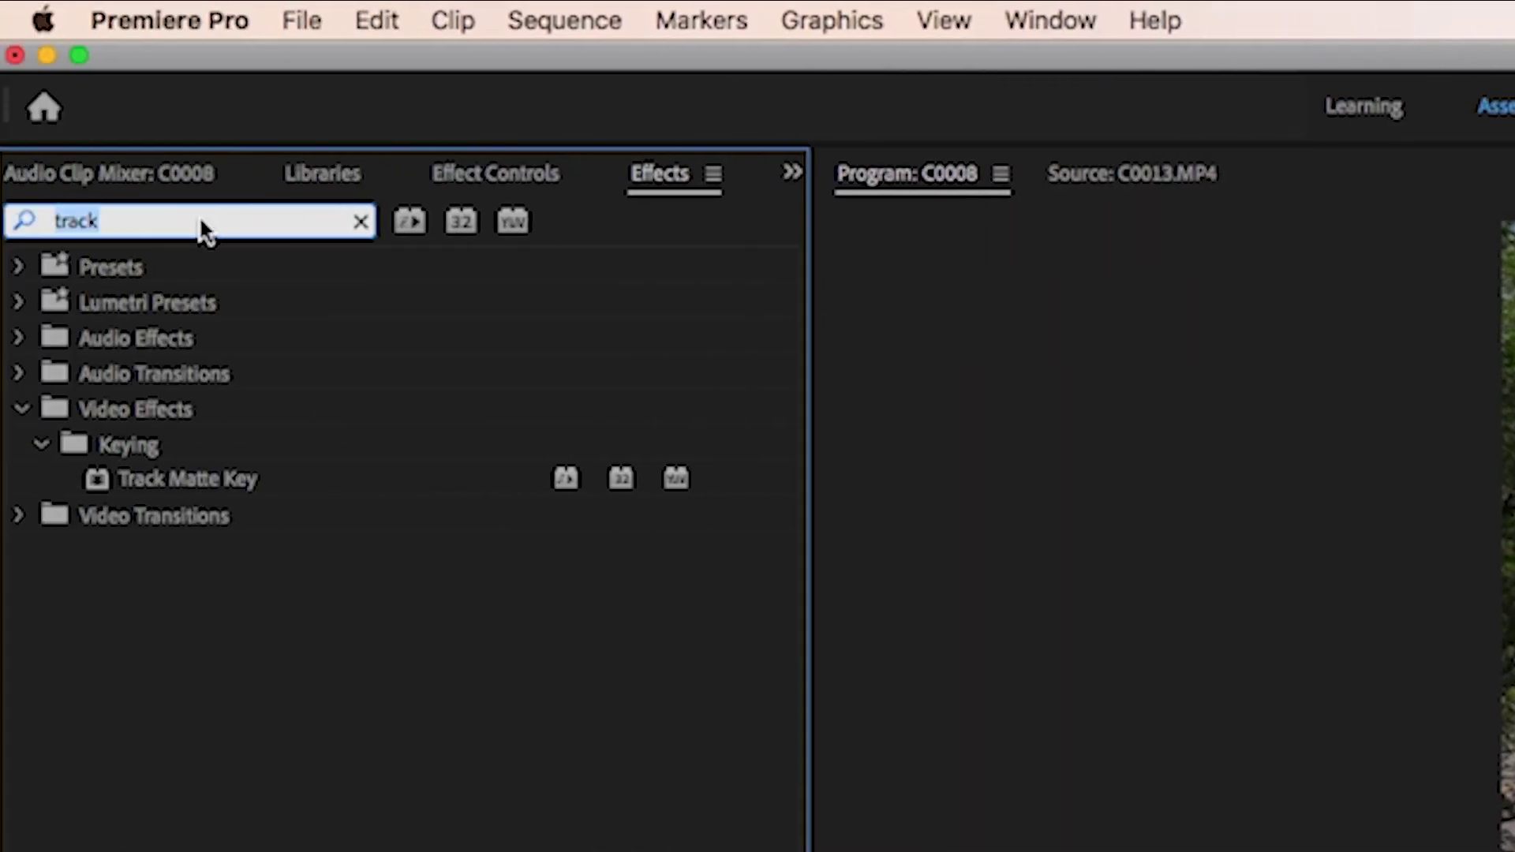
{"action": "key", "text": "BackSpace"}
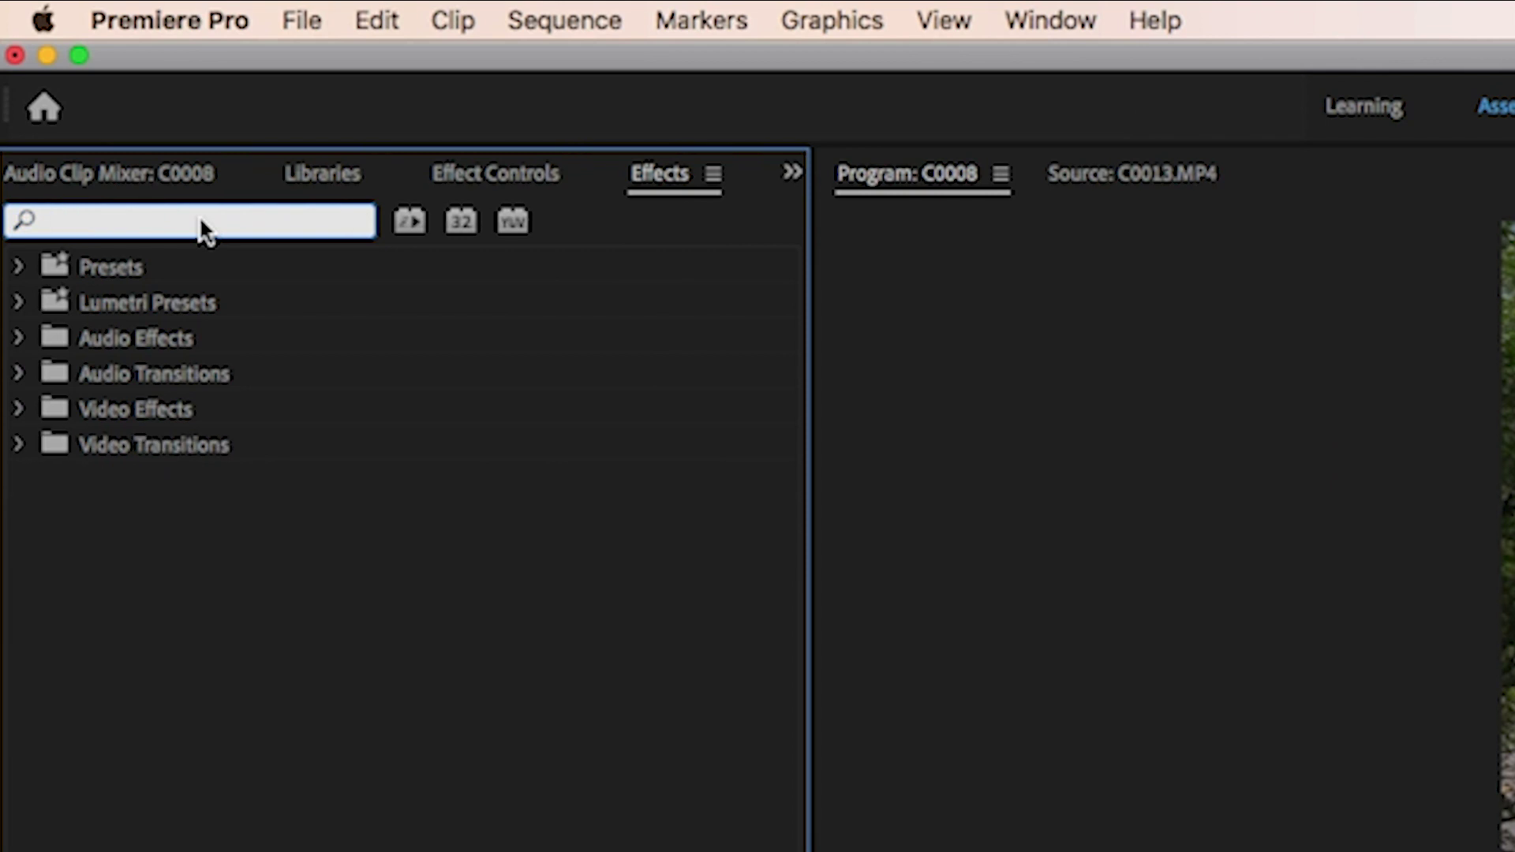
{"action": "type", "text": "drop"}
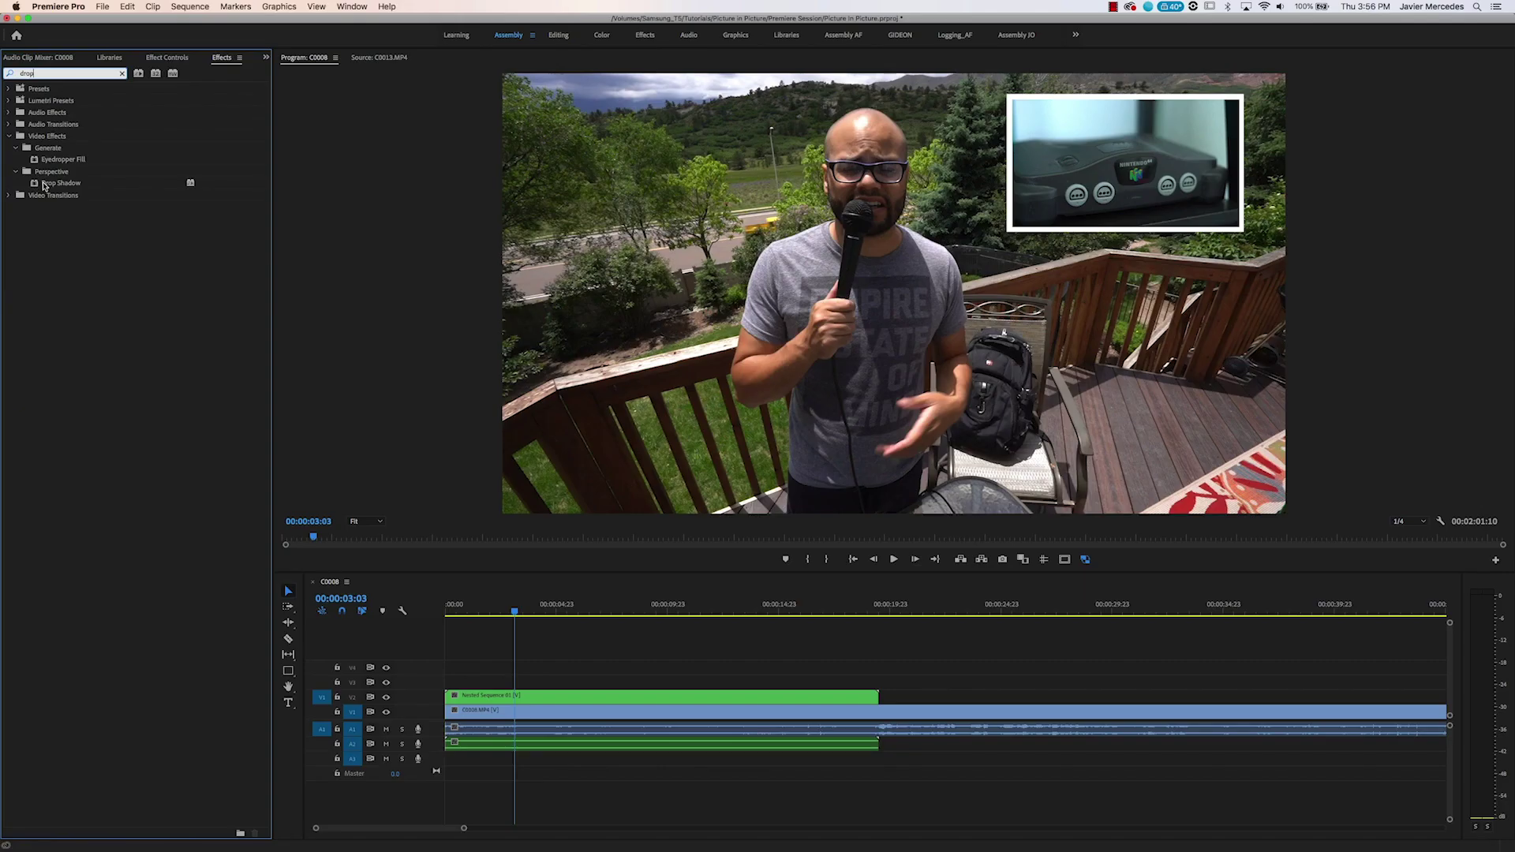
Apply the Drop Shadow effect to the nested sequence and show its effect controls.
{"action": "left_click", "coordinate": [126, 556]}
{"action": "left_click_drag", "start_coordinate": [529, 653], "coordinate": [519, 697]}
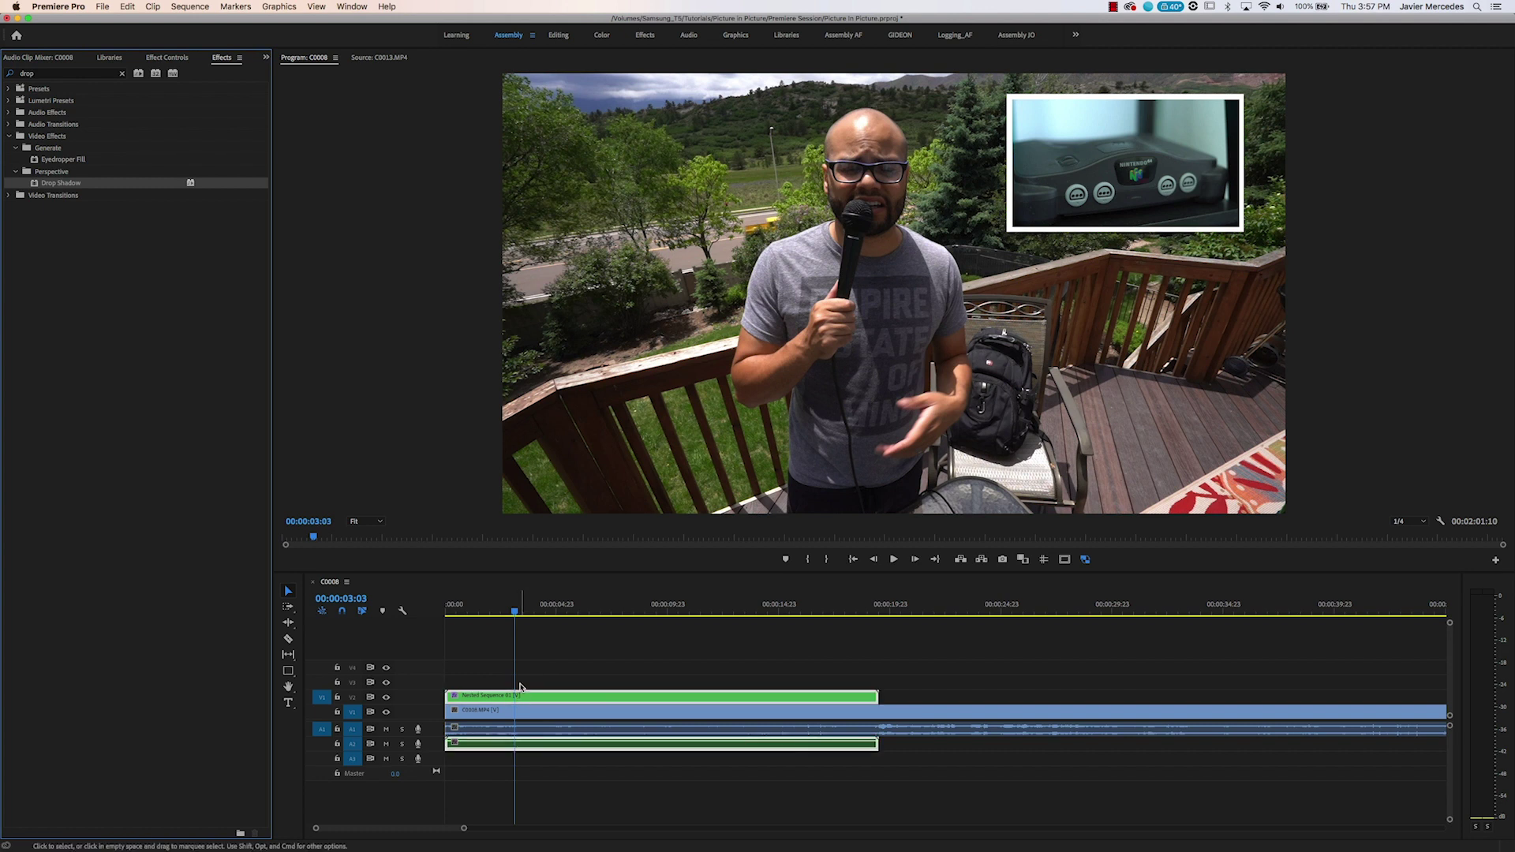
{"action": "key", "text": "shift+5"}
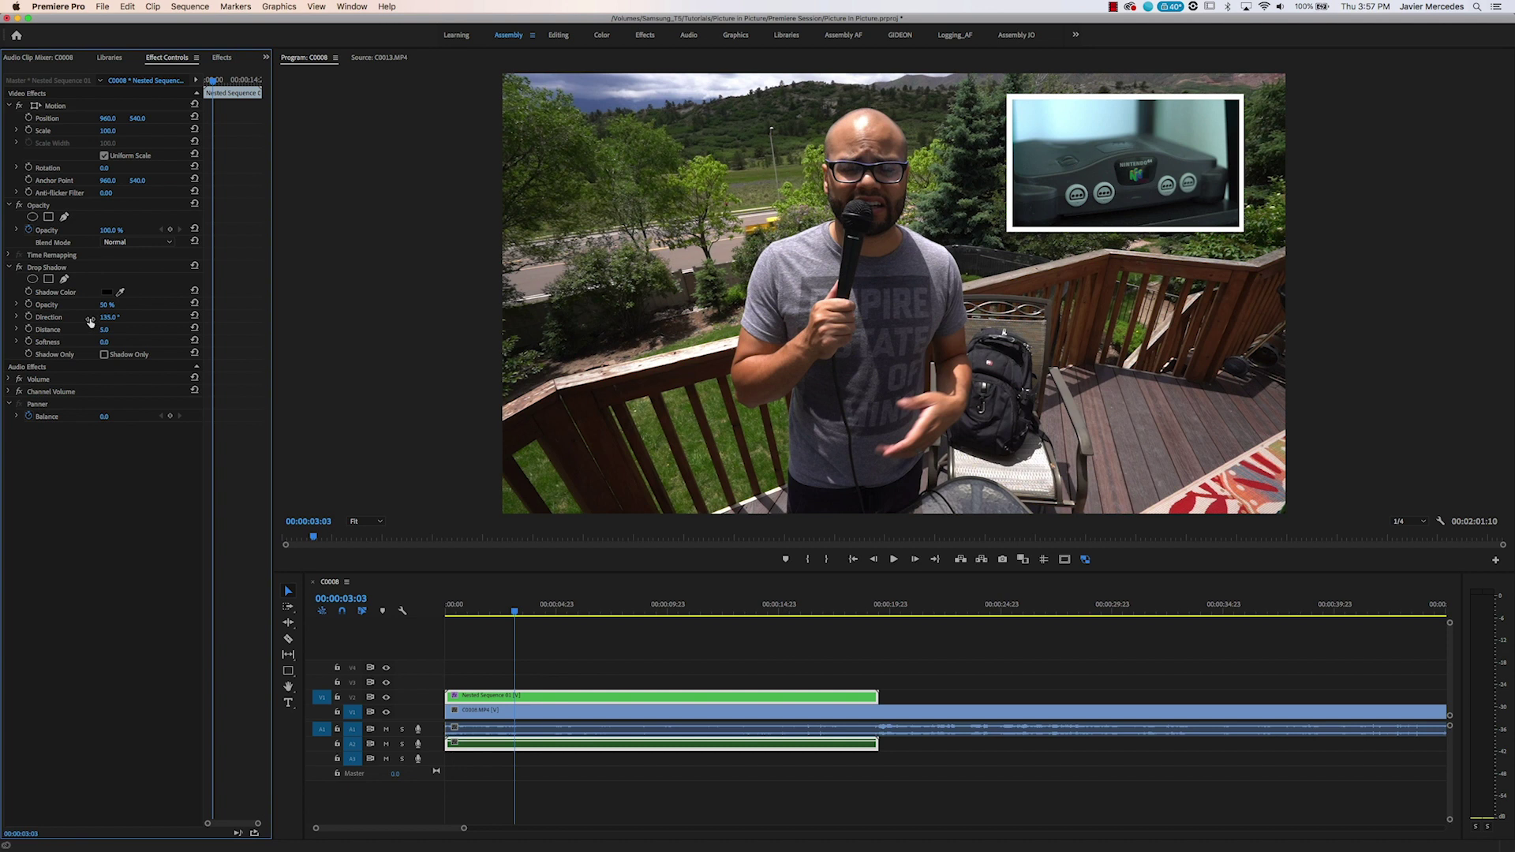
Set the drop shadow to 100% opacity and distance 41 with a softer edge, and scale the nested sequence to 107 at position 881, 565.
{"action": "left_click_drag", "start_coordinate": [105, 329], "coordinate": [134, 341]}
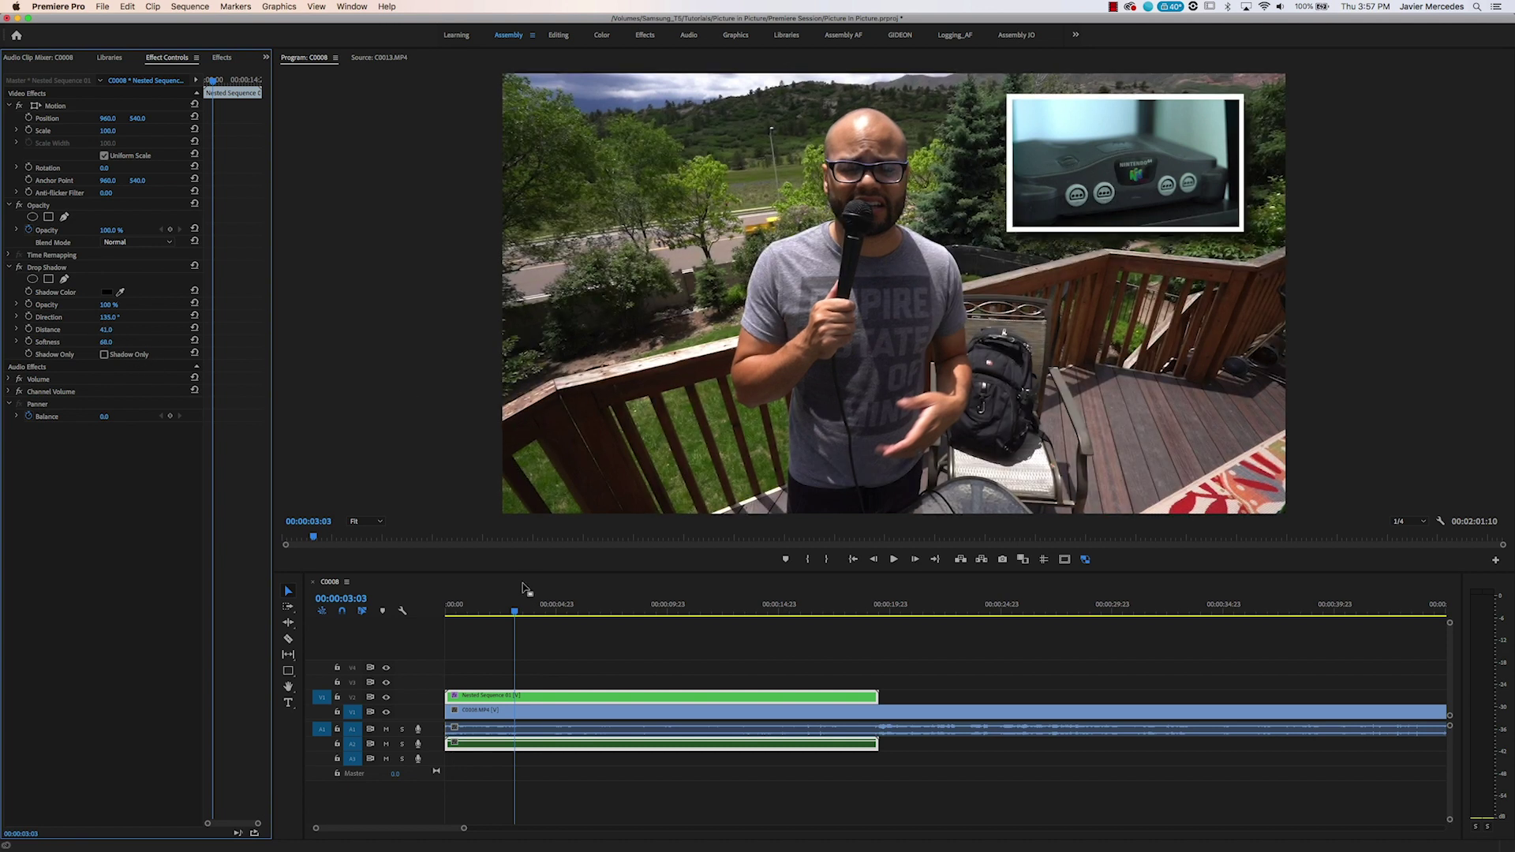
{"action": "mouse_move", "coordinate": [108, 131]}
{"action": "left_mouse_down"}
{"action": "mouse_move", "coordinate": [153, 118]}
{"action": "mouse_move", "coordinate": [84, 120]}
{"action": "left_mouse_up"}
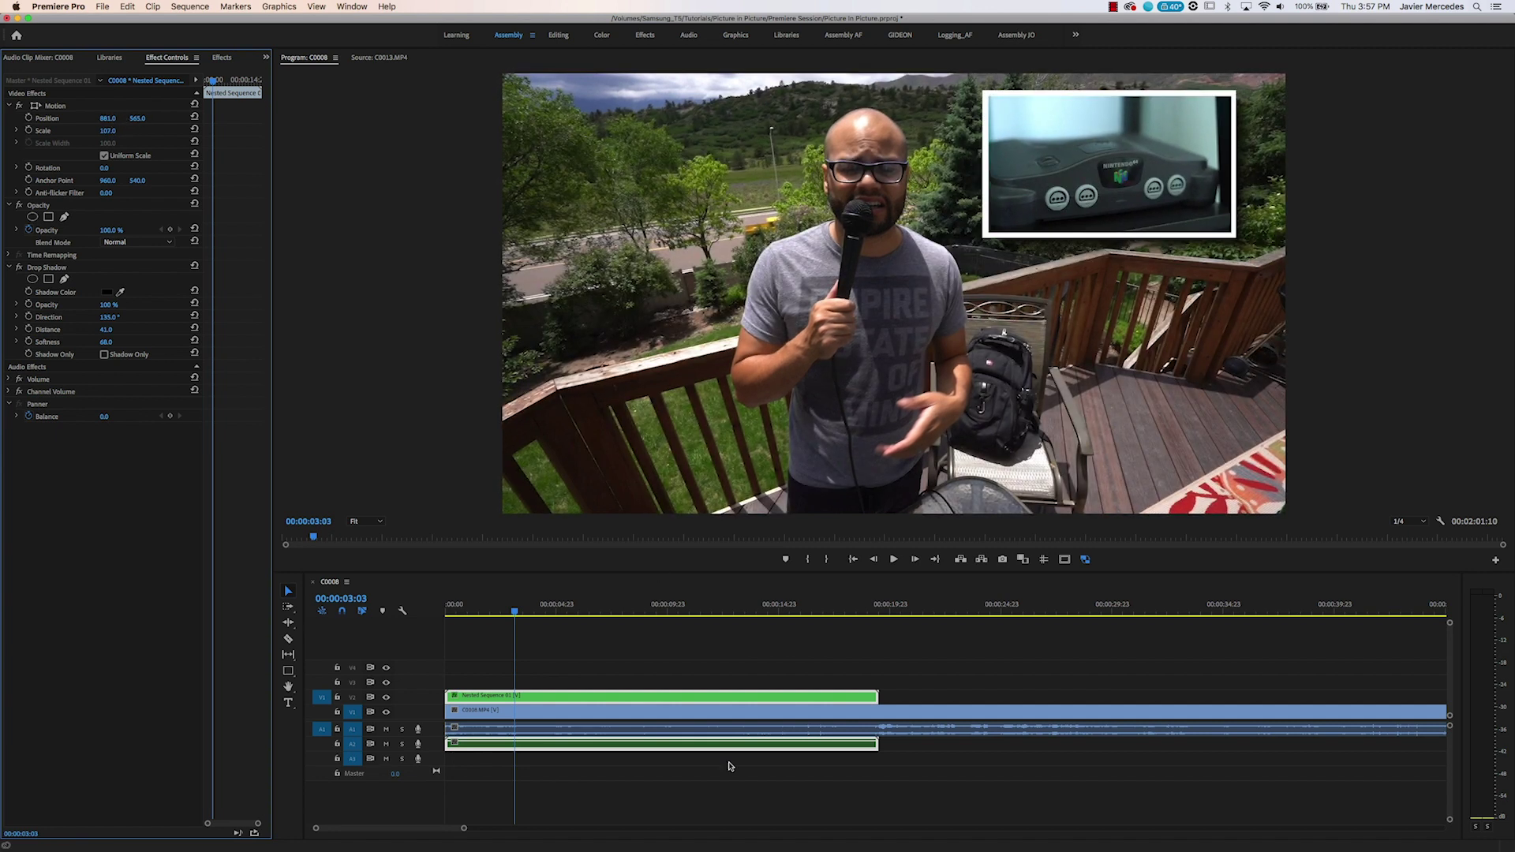
{"action": "left_click", "coordinate": [538, 614]}
{"action": "left_click_drag", "start_coordinate": [539, 613], "coordinate": [581, 620]}
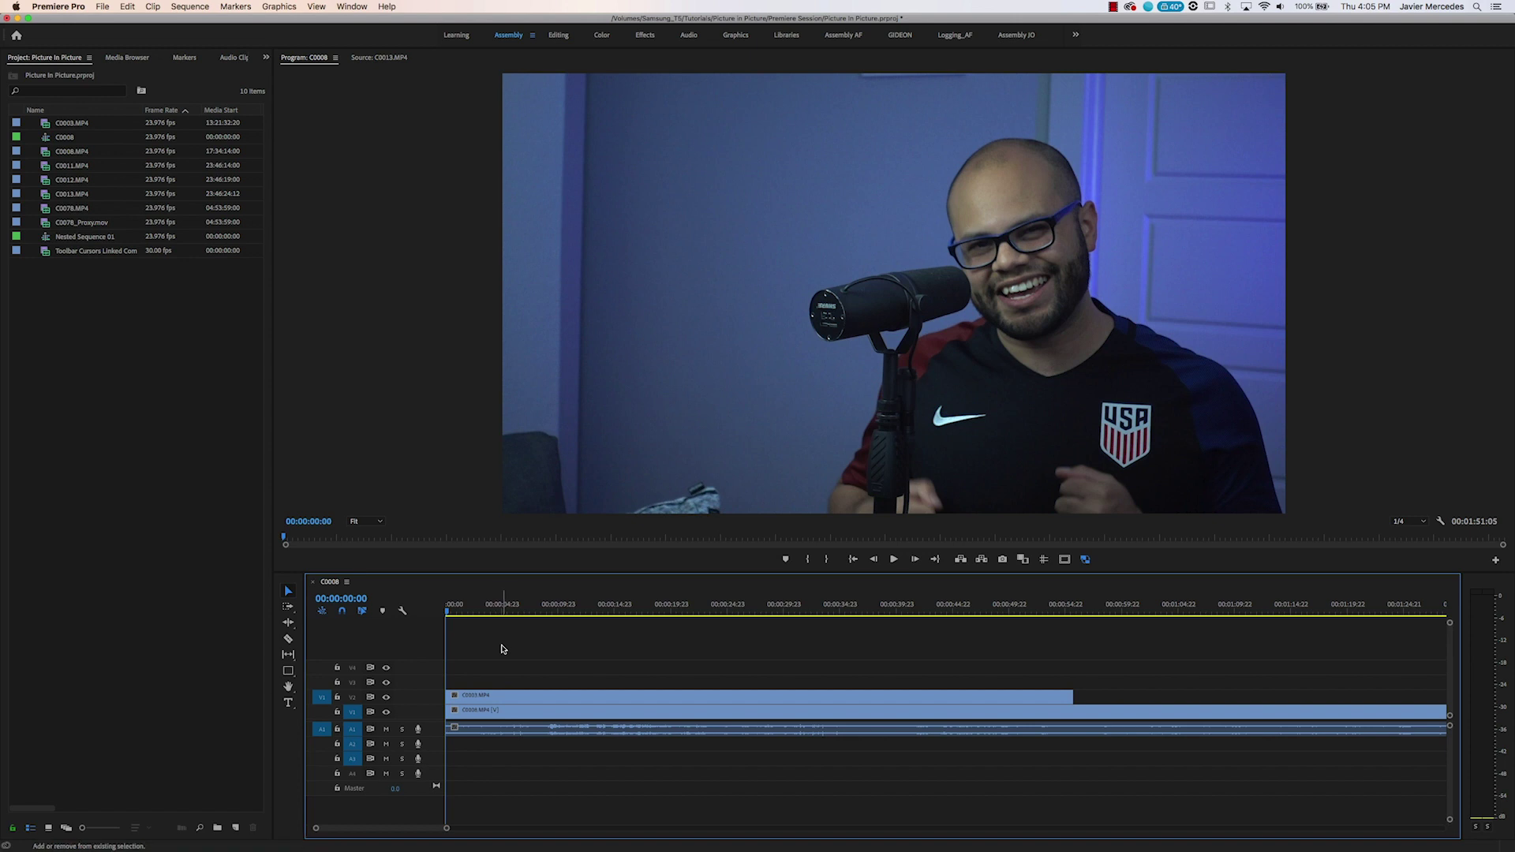
Show the upper clip's effect controls and shift the clip aside to view the footage beneath, returning it to the sequence start.
{"action": "left_click", "coordinate": [464, 698]}
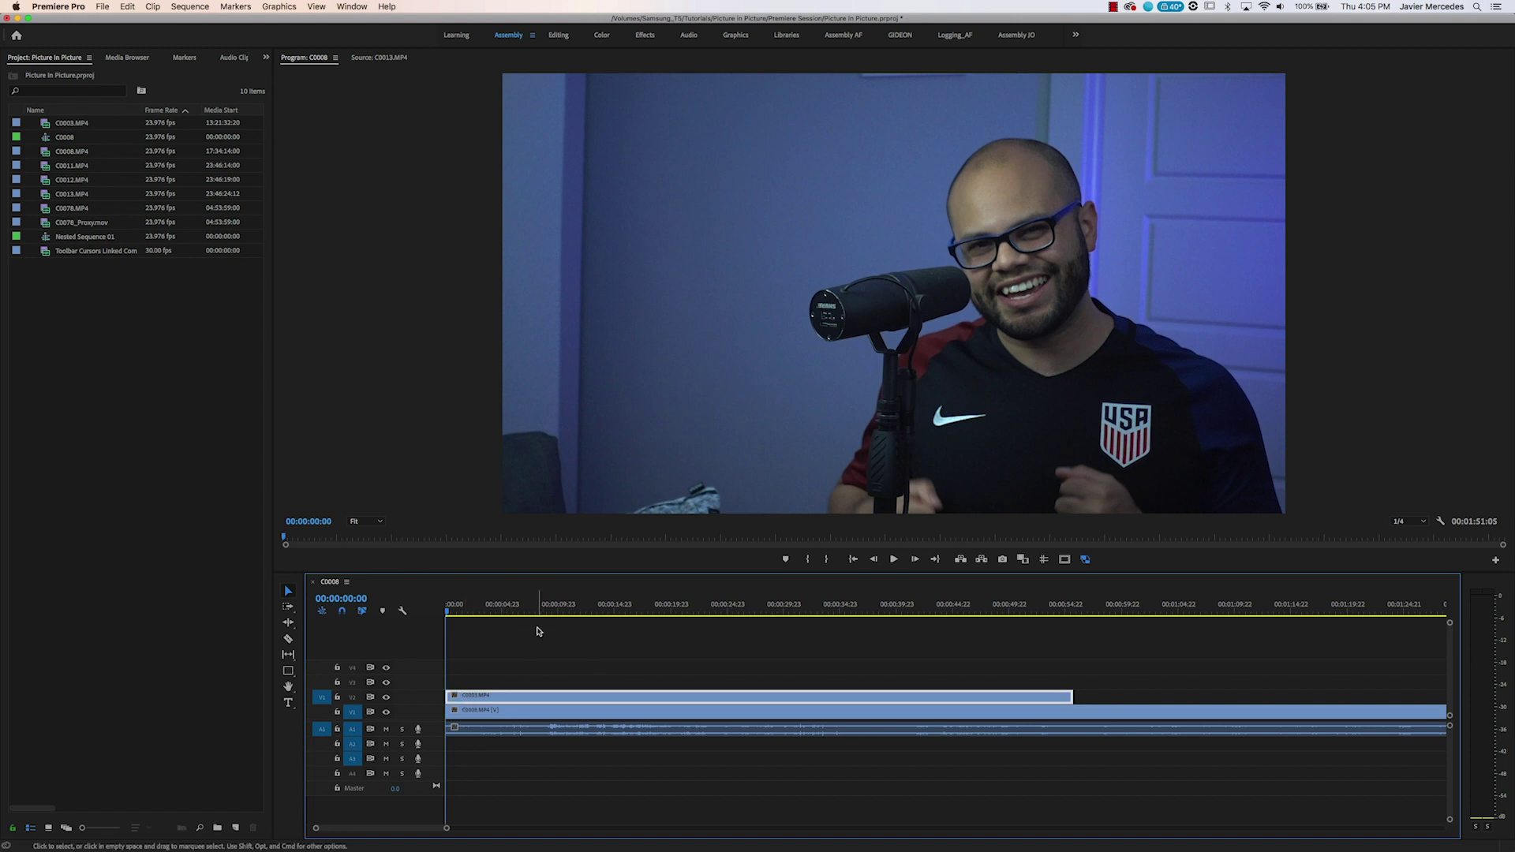
{"action": "key", "text": "shift+5"}
{"action": "left_click_drag", "start_coordinate": [541, 699], "coordinate": [621, 699]}
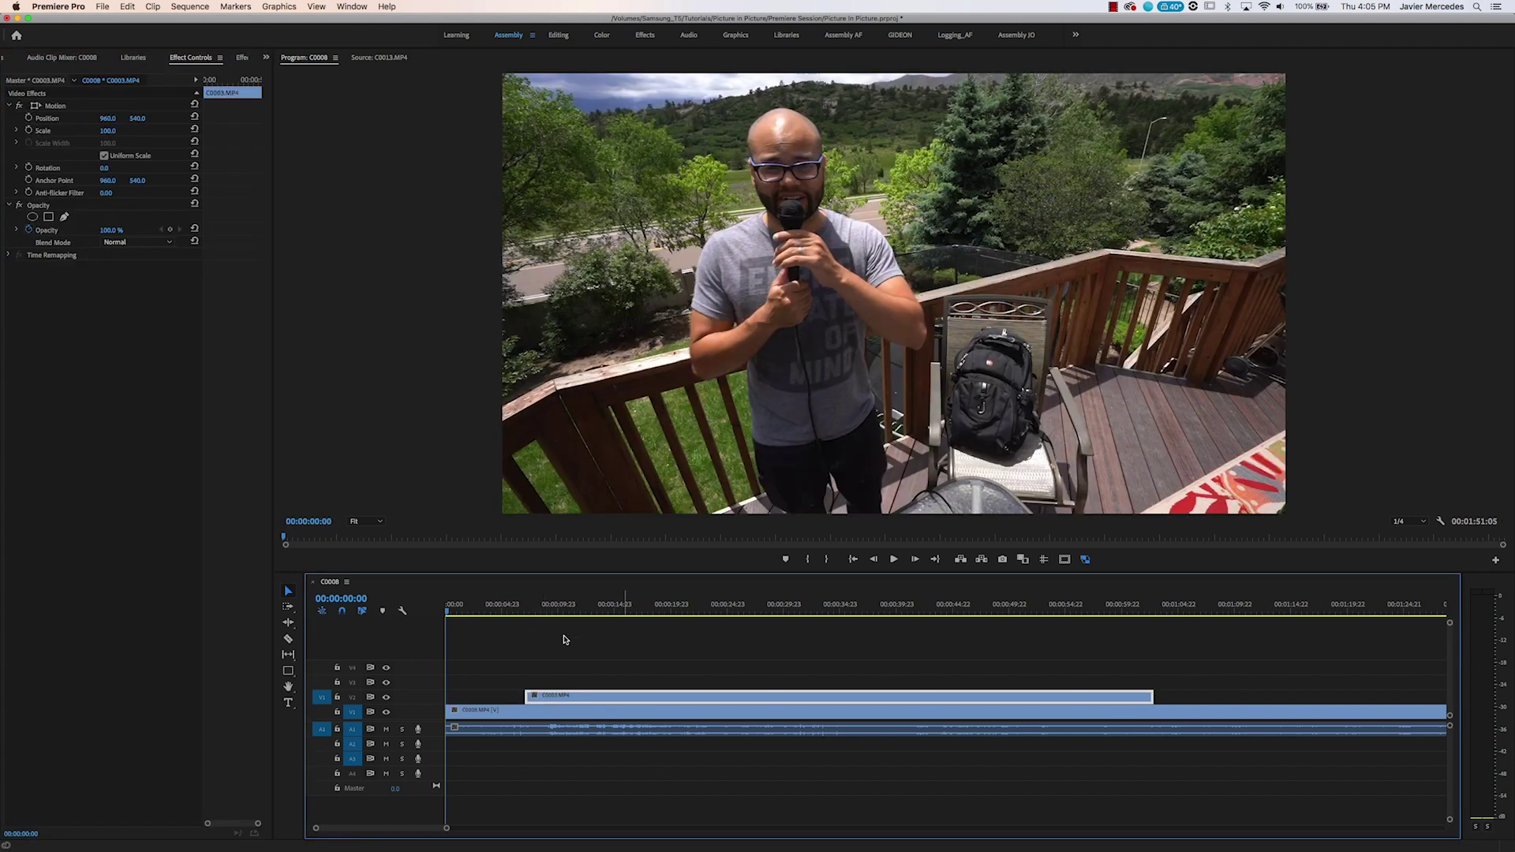
{"action": "left_click", "coordinate": [594, 662]}
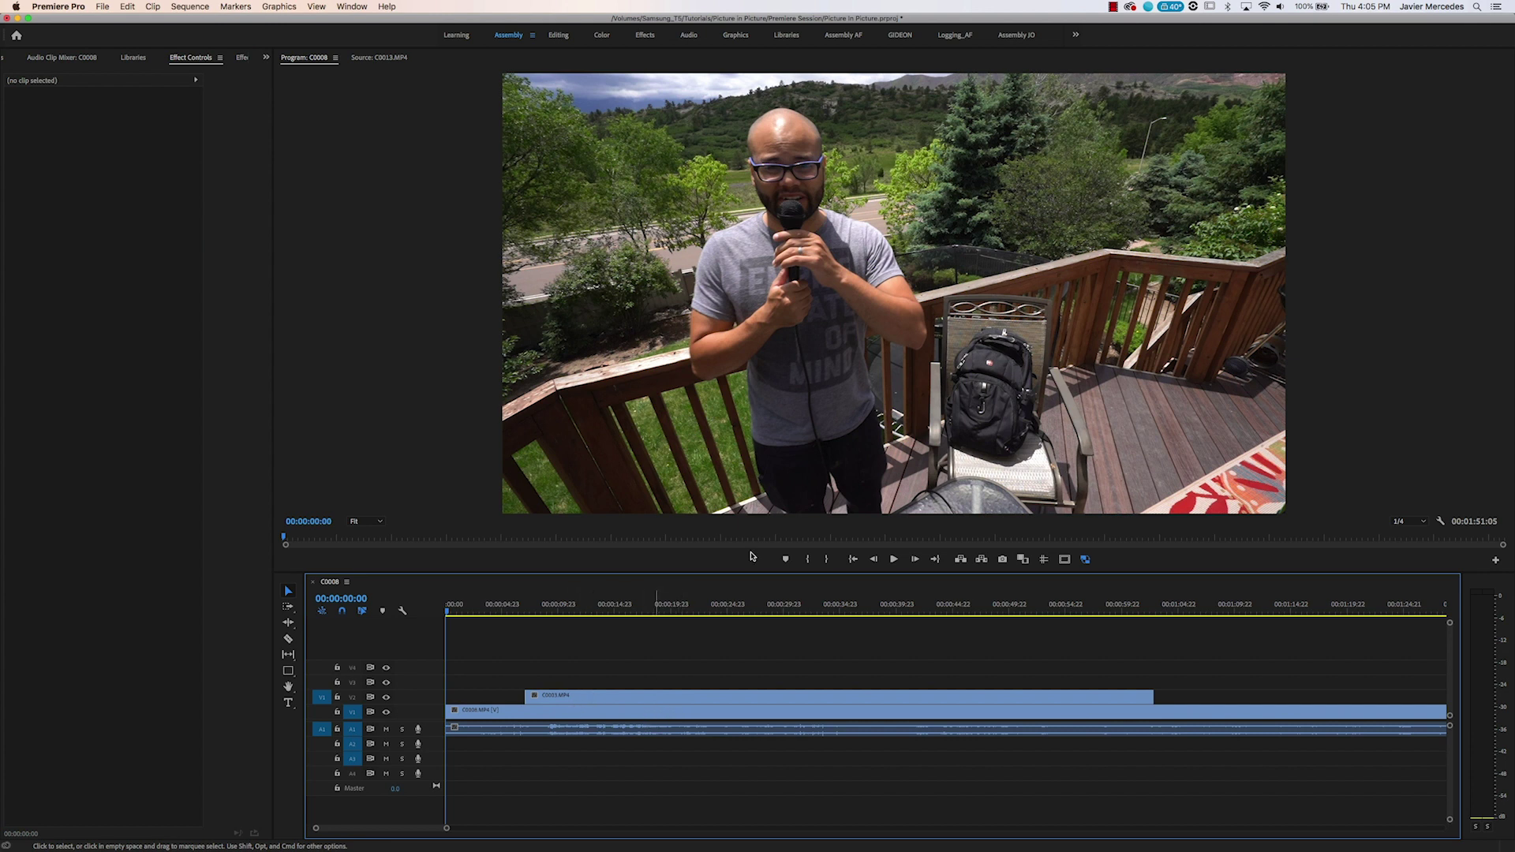
{"action": "left_click_drag", "start_coordinate": [577, 698], "coordinate": [498, 703]}
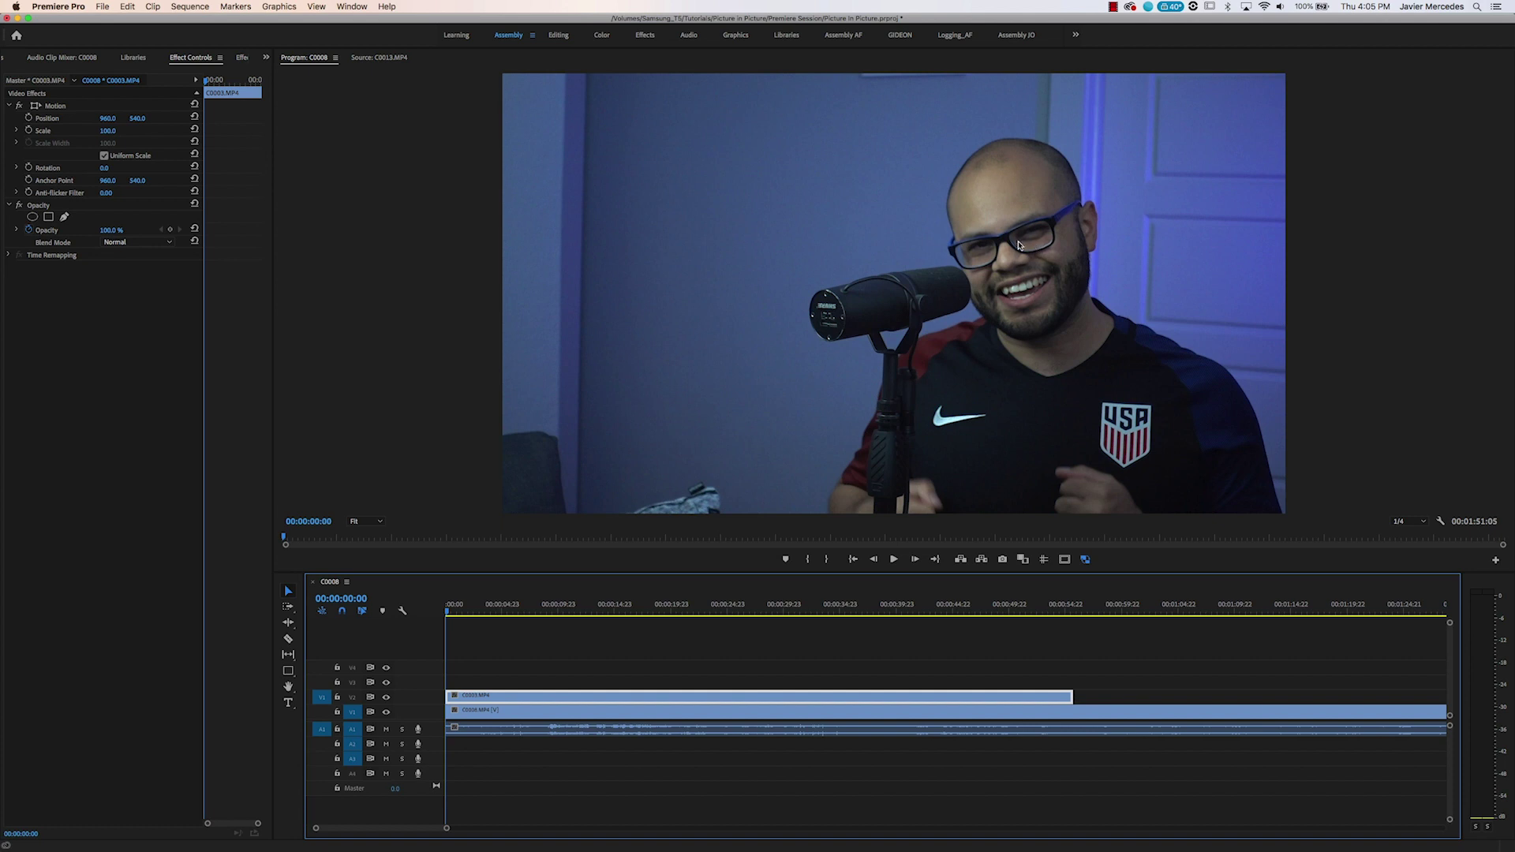
Set the upper clip's scale to 121 and its position to 1050, 480.
{"action": "left_click_drag", "start_coordinate": [106, 130], "coordinate": [176, 118]}
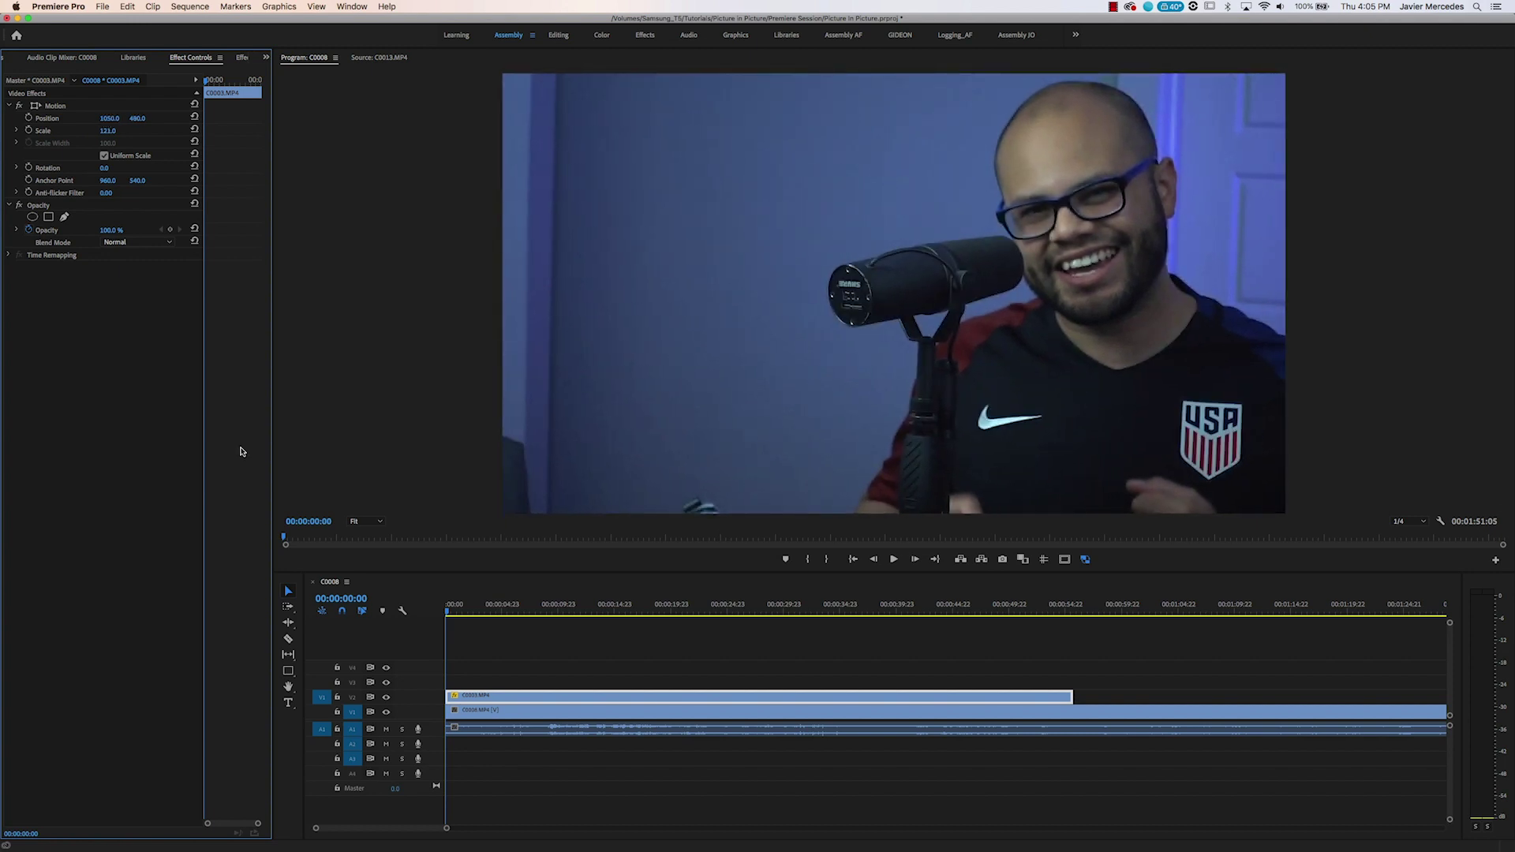
Search the effects for "crop", apply Crop to the upper clip, and crop 48% off its left side.
{"action": "key", "text": "shift+7"}
{"action": "left_click", "coordinate": [51, 75]}
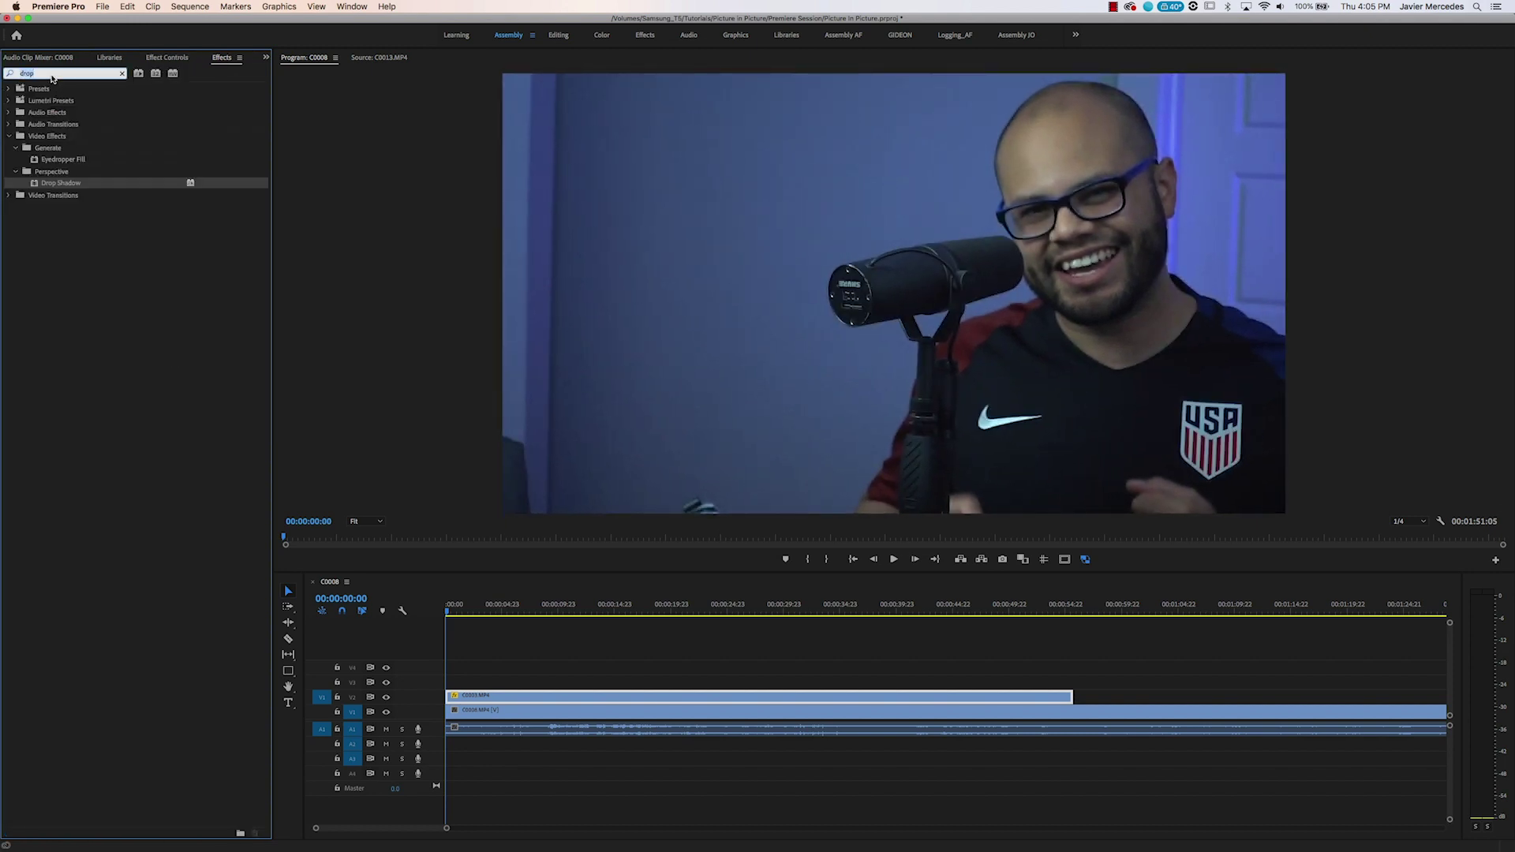
{"action": "key", "text": "BackSpace"}
{"action": "type", "text": "crop"}
{"action": "left_click_drag", "start_coordinate": [49, 159], "coordinate": [485, 696]}
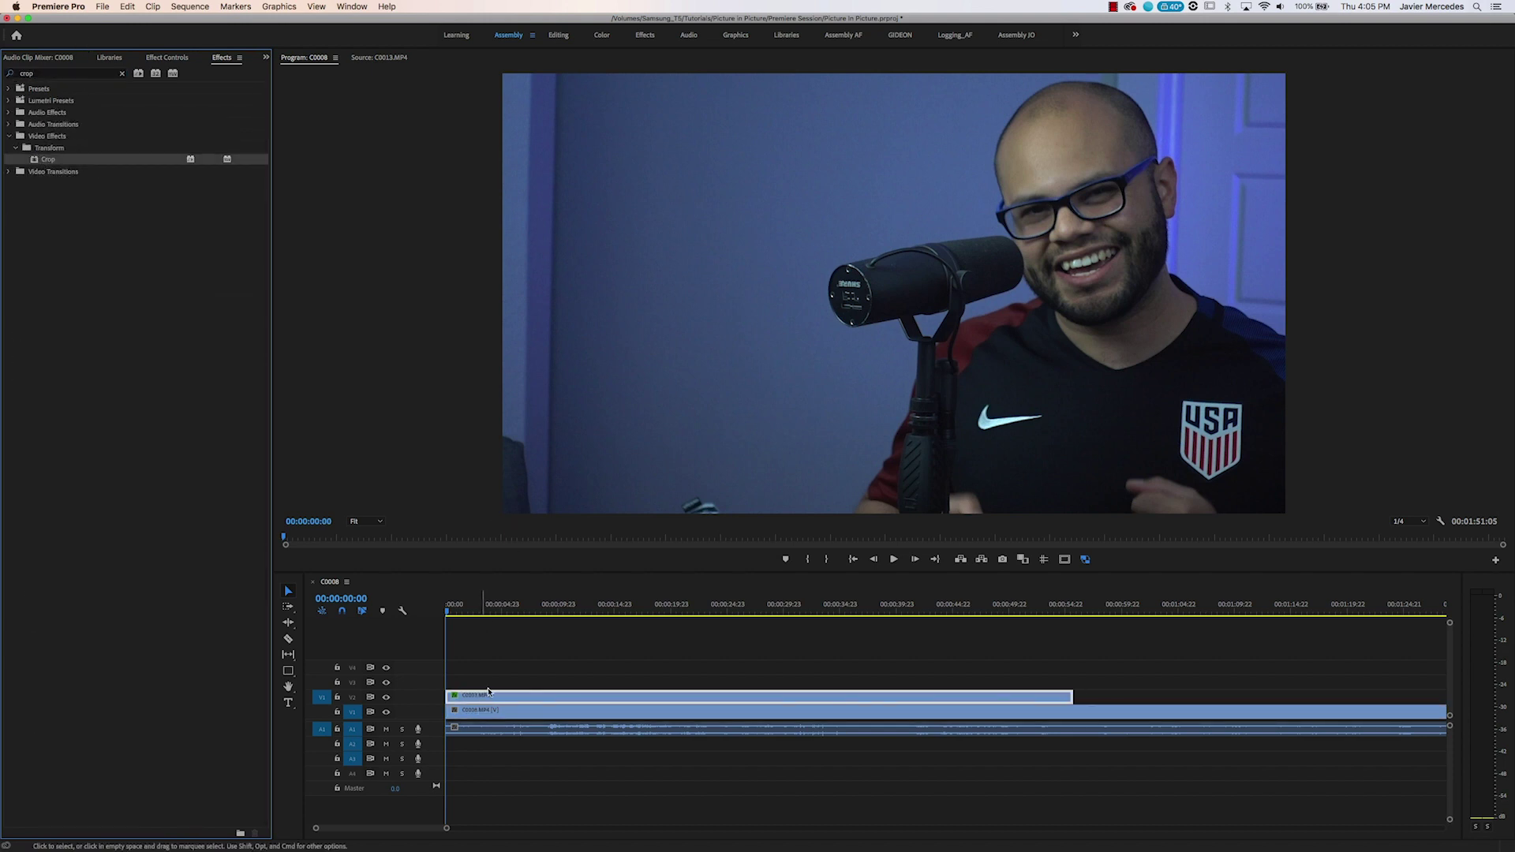
{"action": "key", "text": "shift+5"}
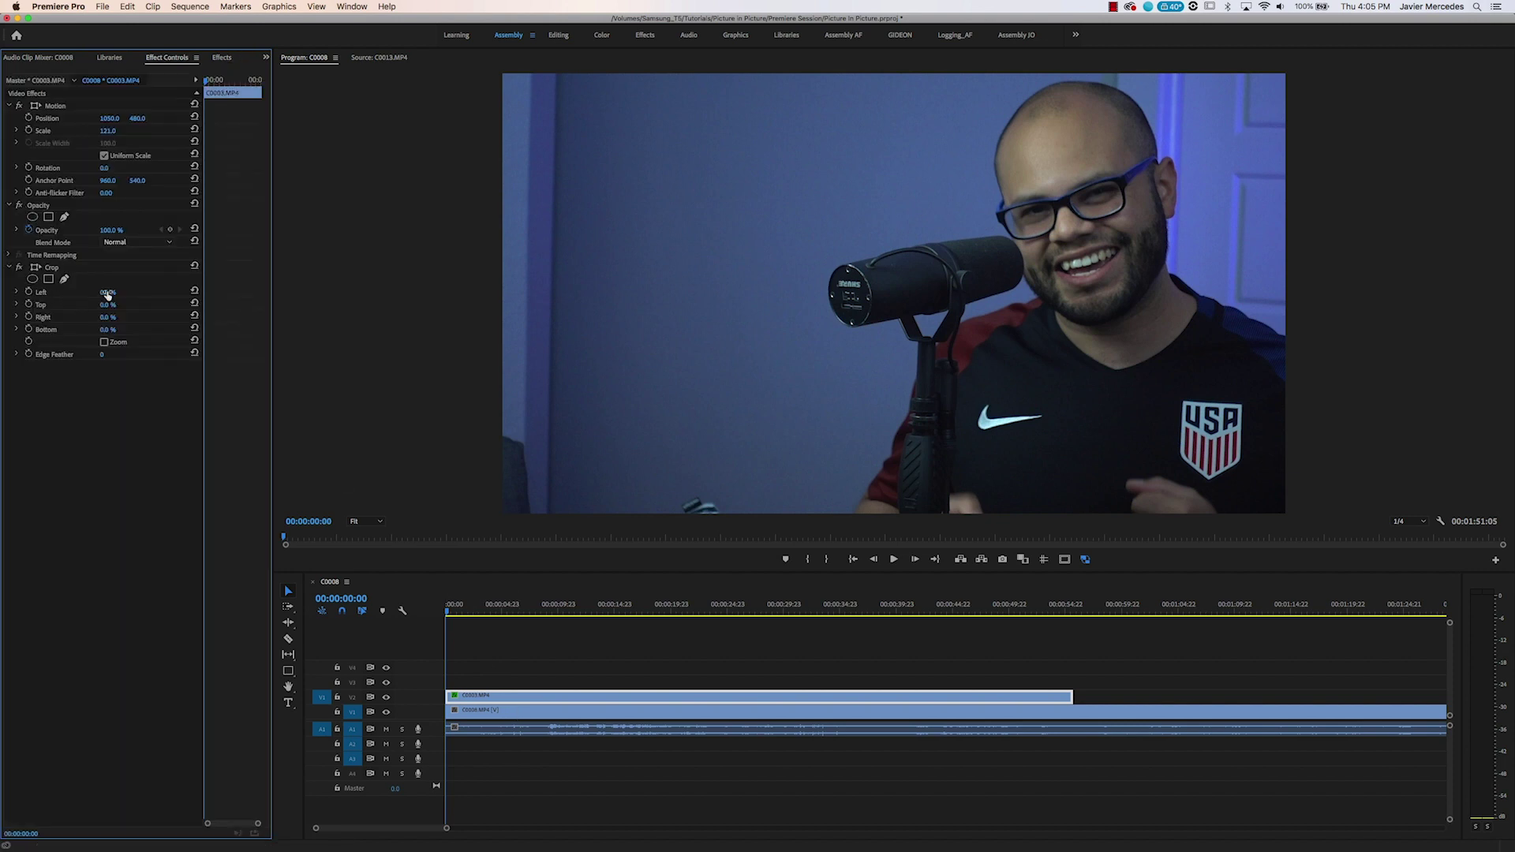
{"action": "left_click_drag", "start_coordinate": [108, 292], "coordinate": [150, 292]}
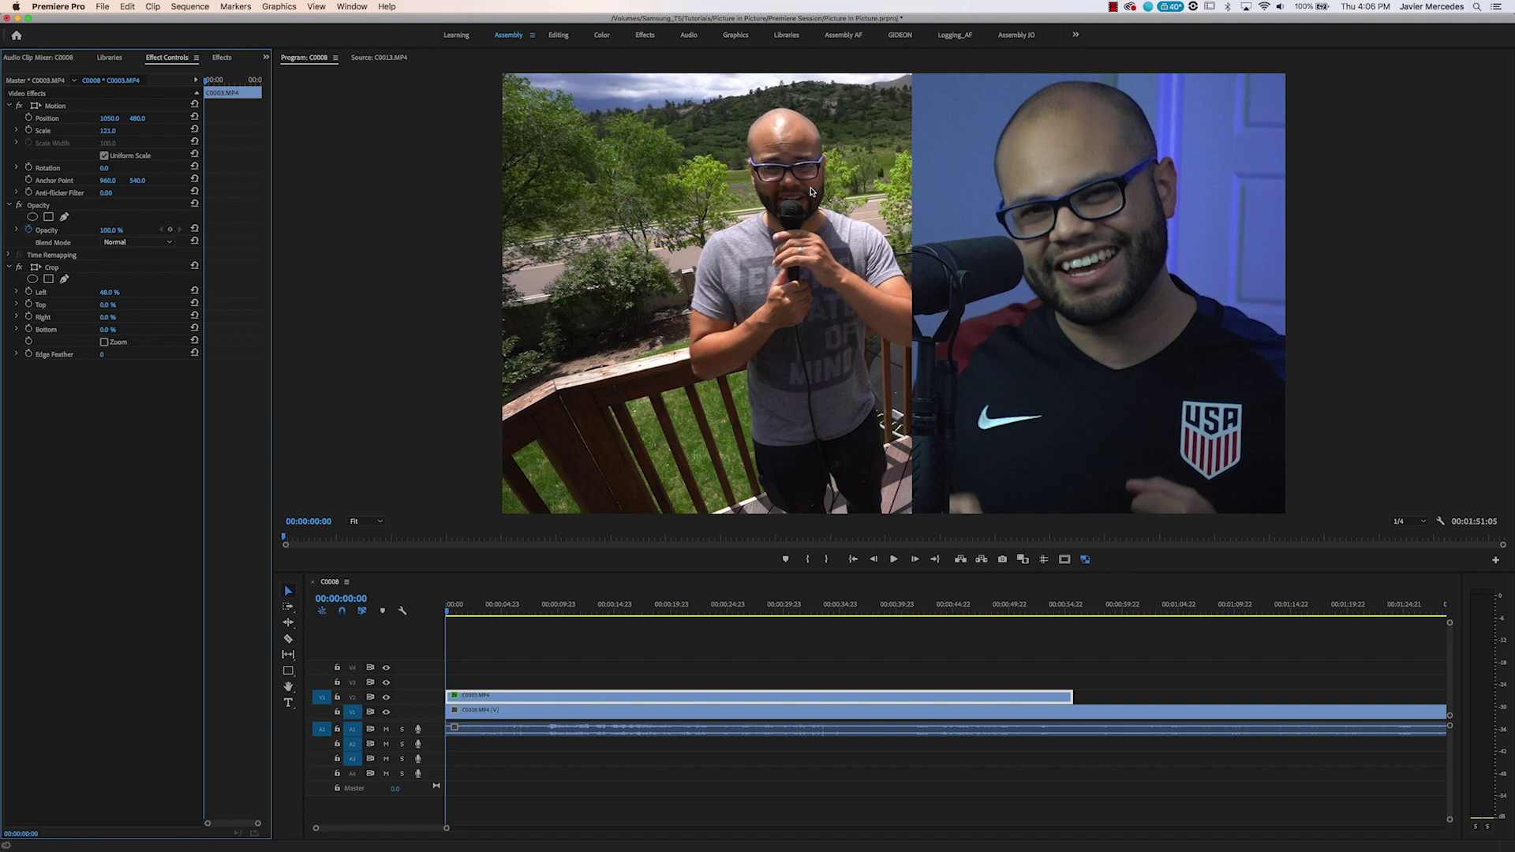
Show the safe margins over the program picture and place the Safe Margins control among the monitor's transport controls.
{"action": "left_click", "coordinate": [1064, 559]}
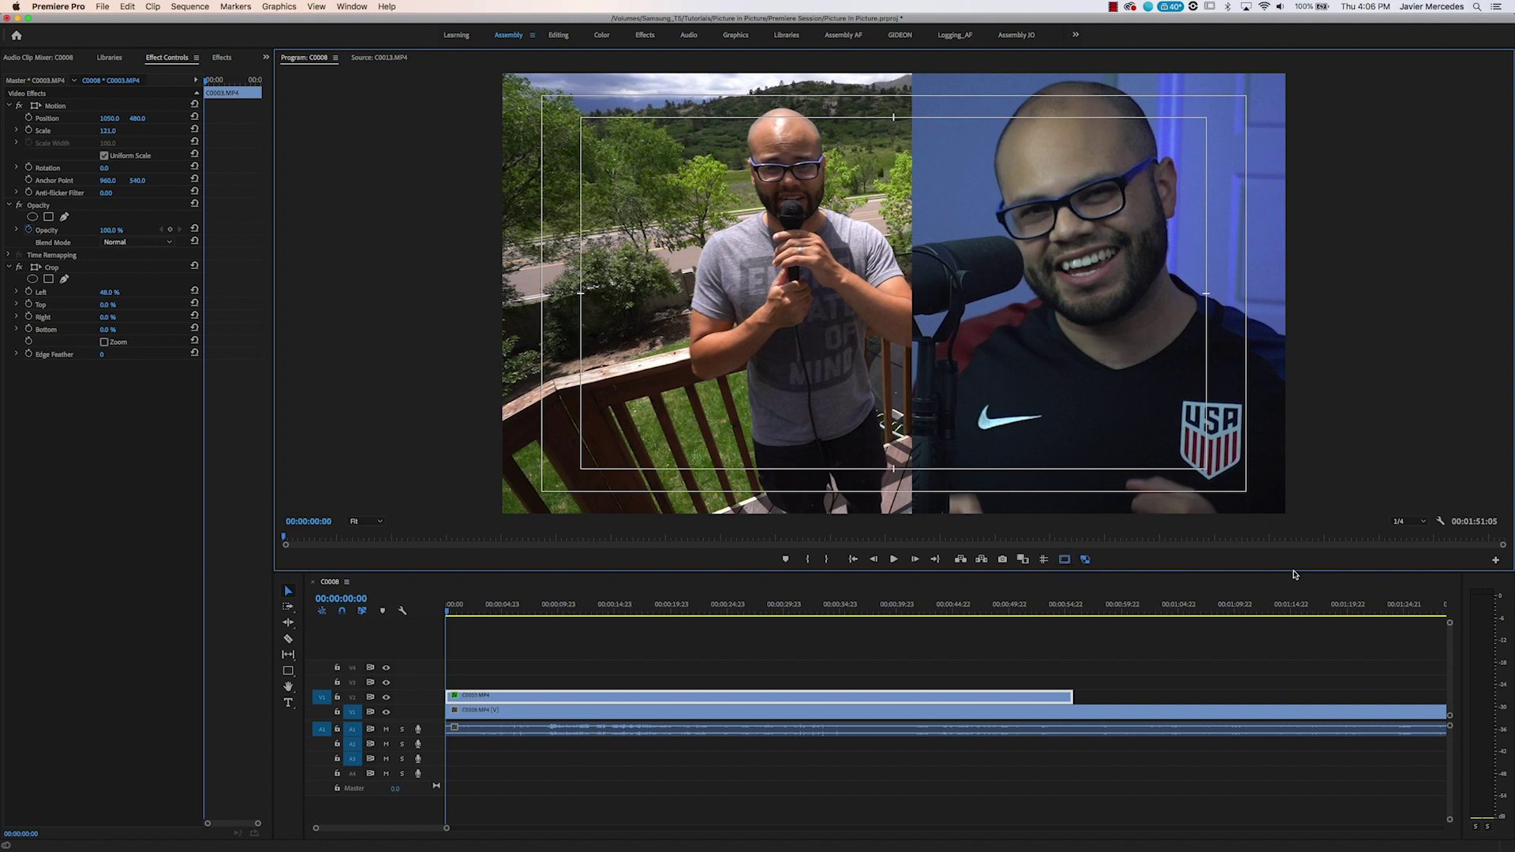
{"action": "left_click", "coordinate": [1495, 560]}
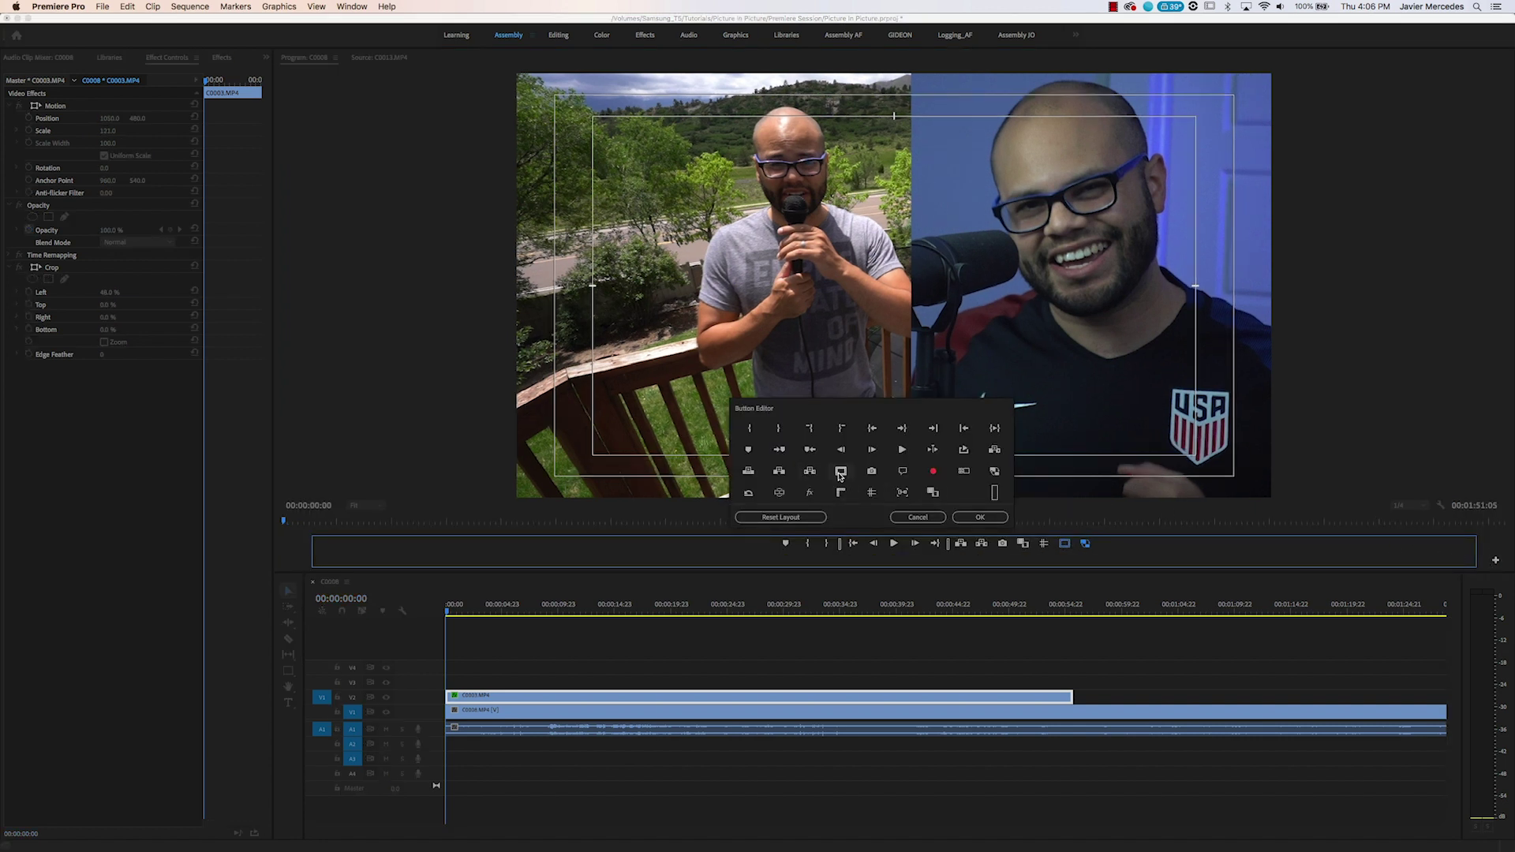
{"action": "left_click_drag", "start_coordinate": [846, 472], "coordinate": [1064, 543]}
{"action": "left_click", "coordinate": [964, 518]}
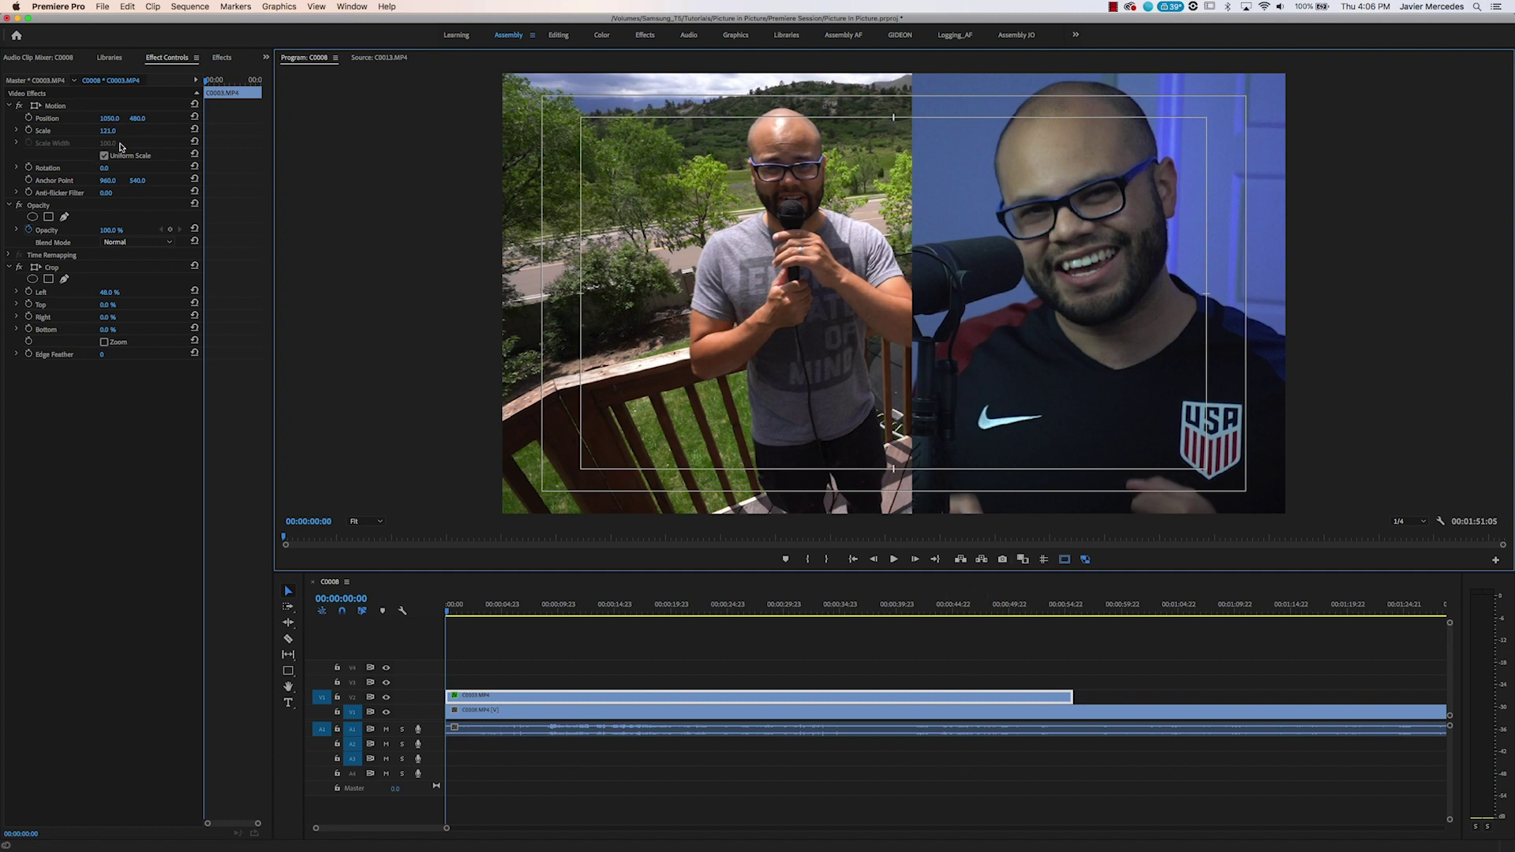
Set the upper clip's left crop to 46% so its edge meets the frame's centre mark.
{"action": "left_click", "coordinate": [99, 291]}
{"action": "mouse_move", "coordinate": [99, 291]}
{"action": "left_mouse_down"}
{"action": "mouse_move", "coordinate": [79, 292]}
{"action": "mouse_move", "coordinate": [117, 293]}
{"action": "left_mouse_up"}
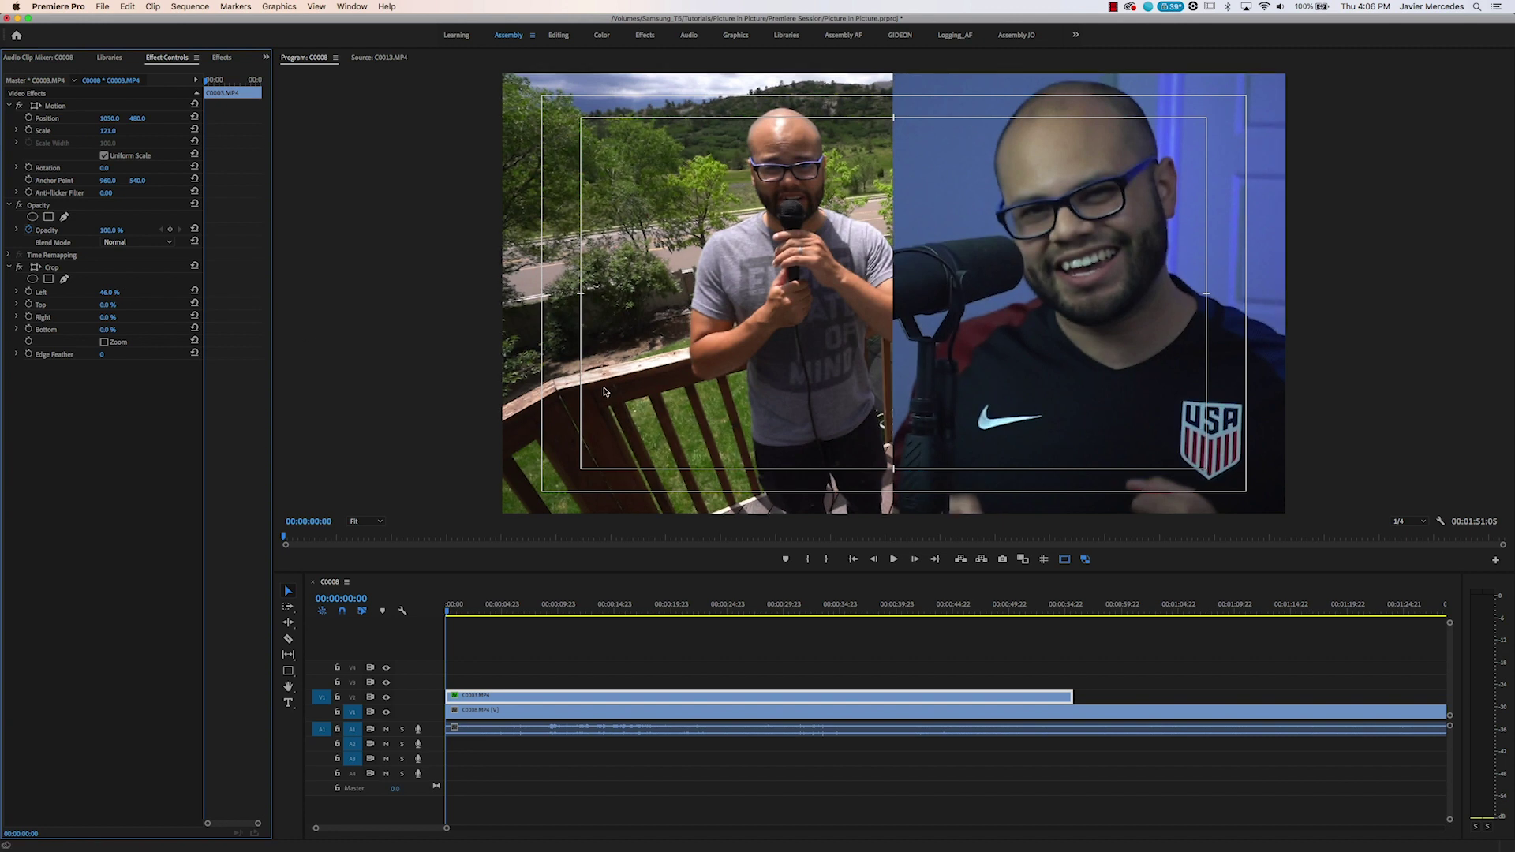
Scale the lower clip to 126 at position 778, 629, and play the split screen from the sequence start.
{"action": "left_click", "coordinate": [828, 714]}
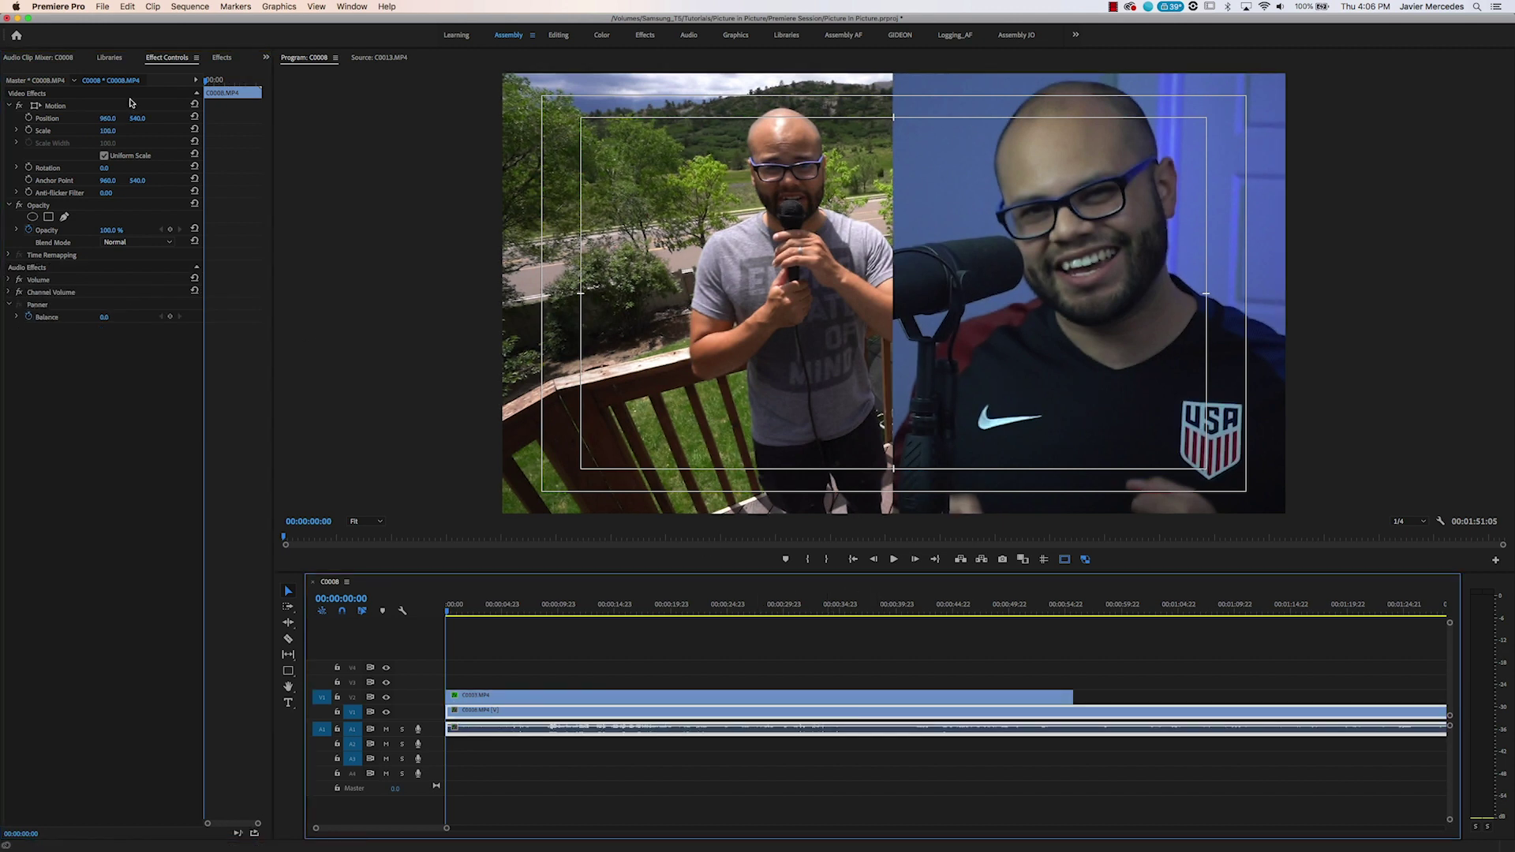
{"action": "left_click_drag", "start_coordinate": [112, 121], "coordinate": [208, 118]}
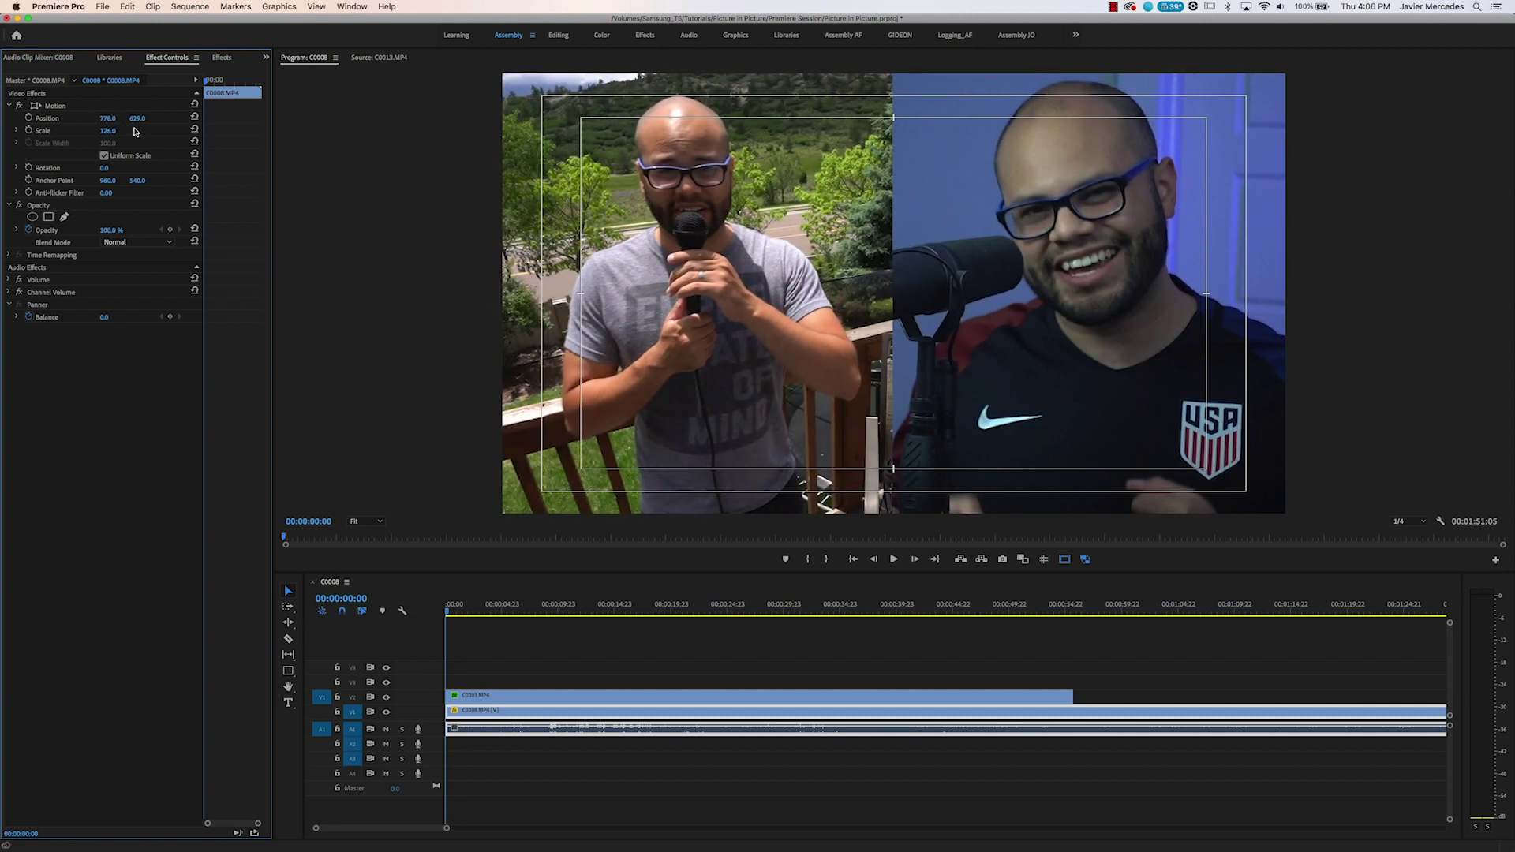
{"action": "key", "text": "space"}
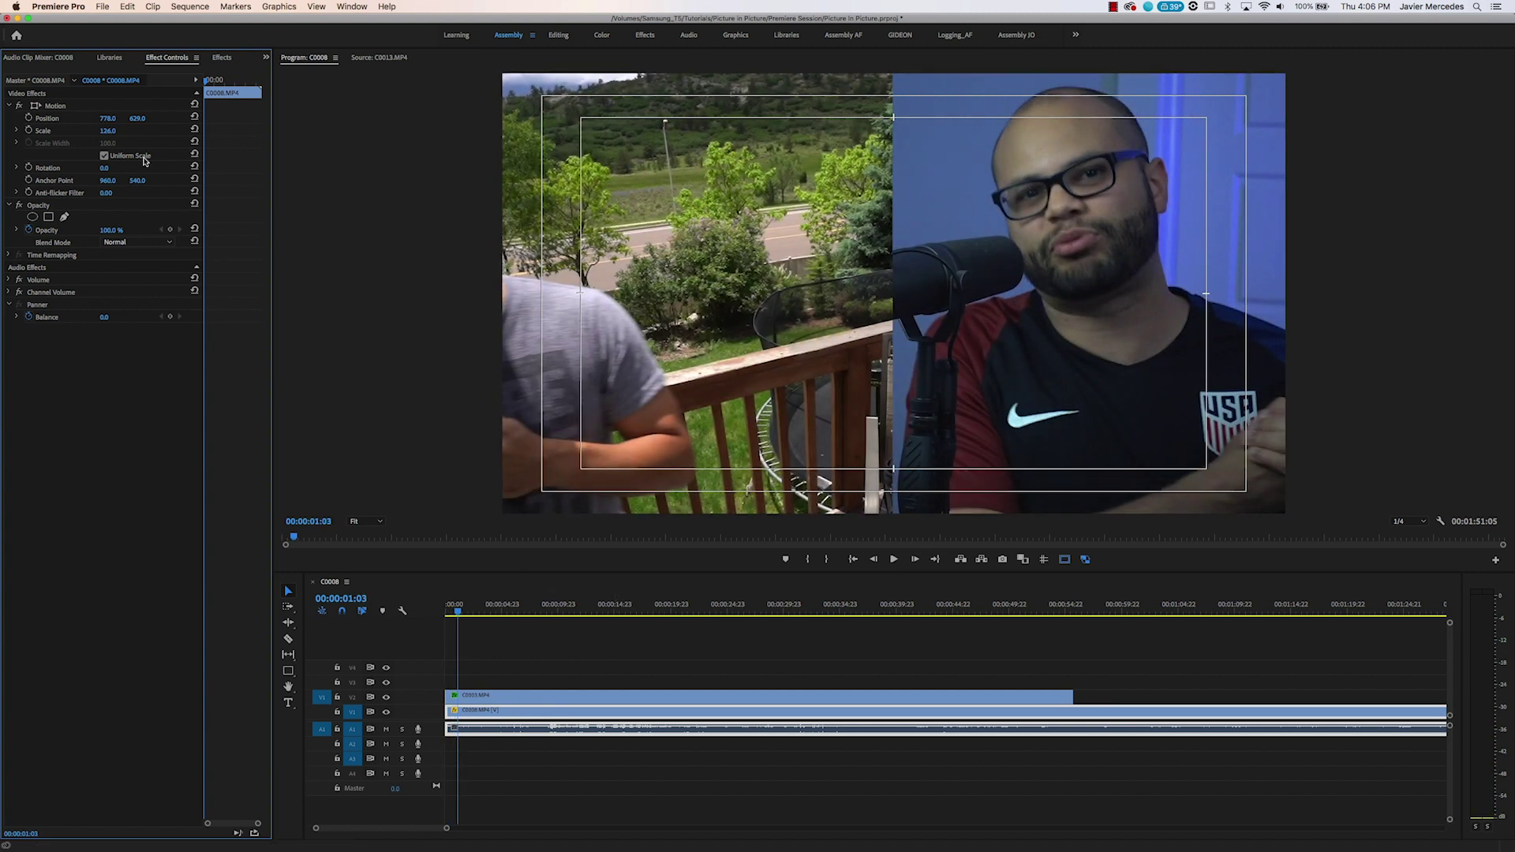
{"action": "left_click_drag", "start_coordinate": [460, 612], "coordinate": [444, 599]}
{"action": "key", "text": "space"}
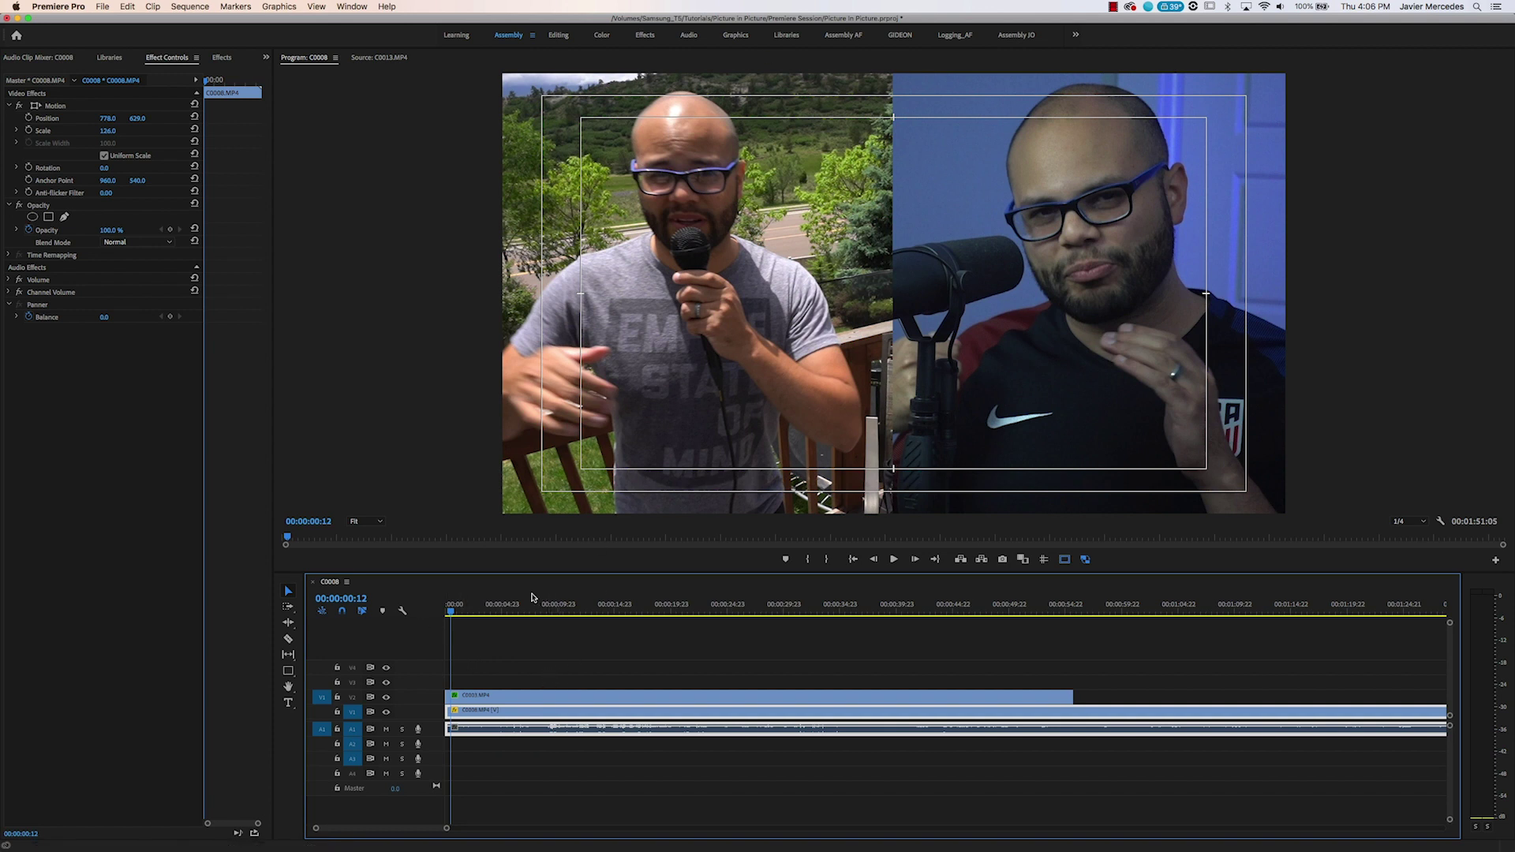
Draw a thin vertical white rectangle between the two split-screen clips with the Rectangle Tool.
{"action": "left_click", "coordinate": [289, 670]}
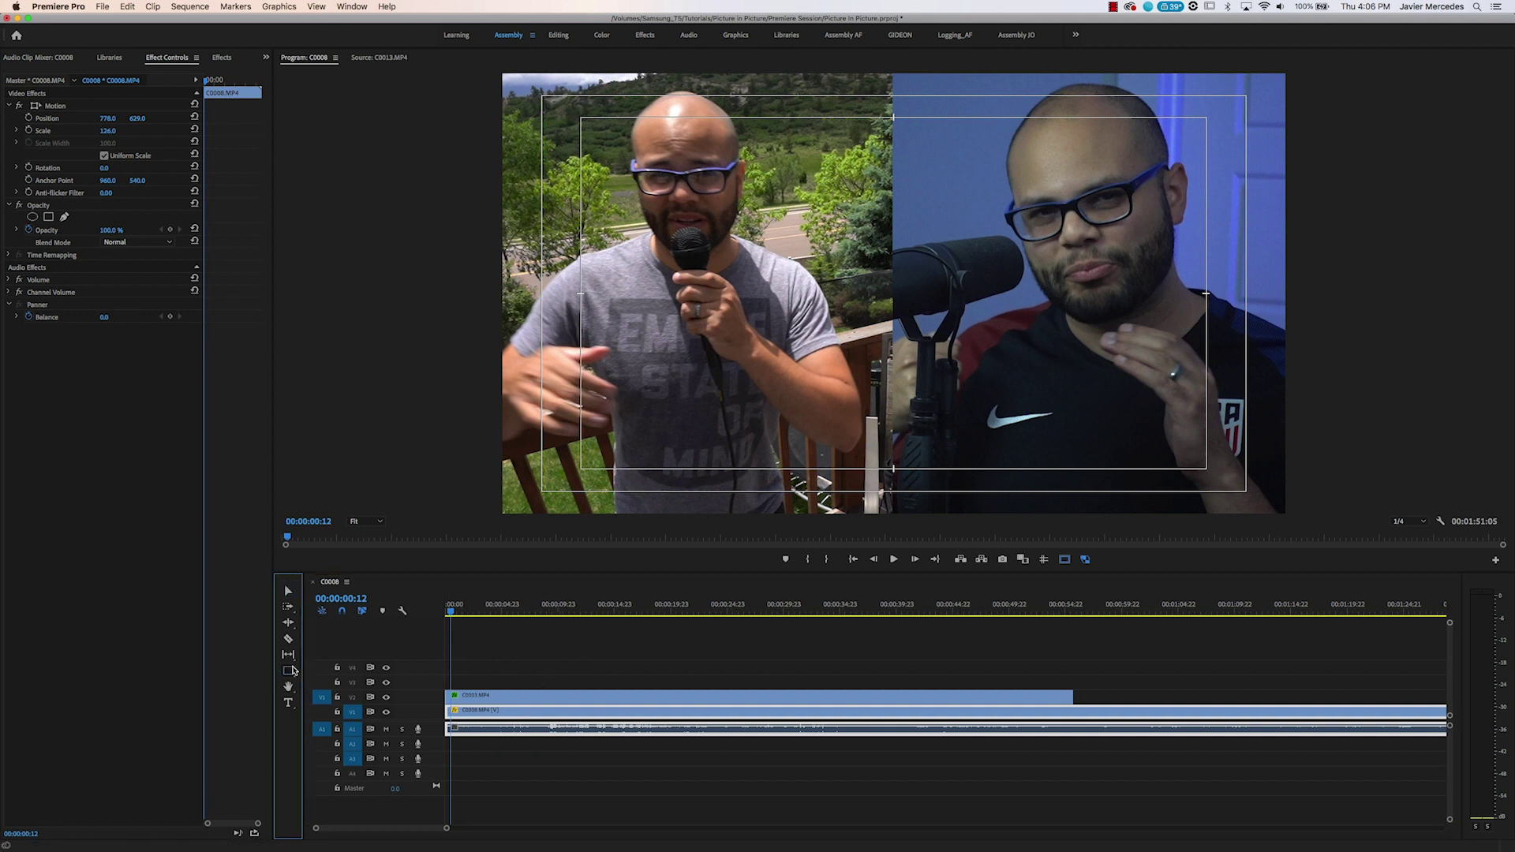
{"action": "left_click", "coordinate": [288, 672]}
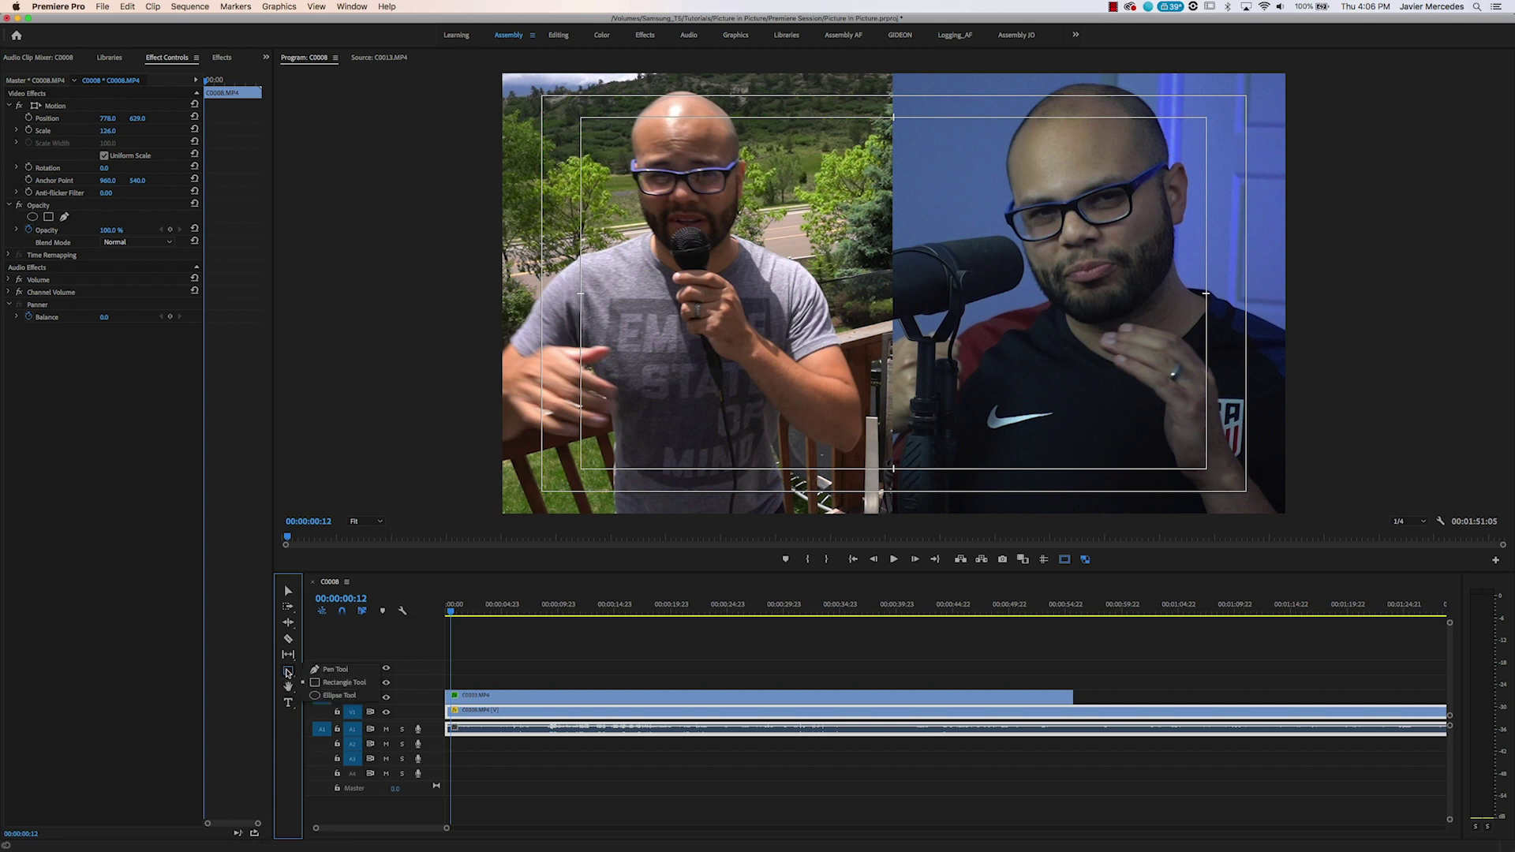
{"action": "left_click", "coordinate": [315, 683]}
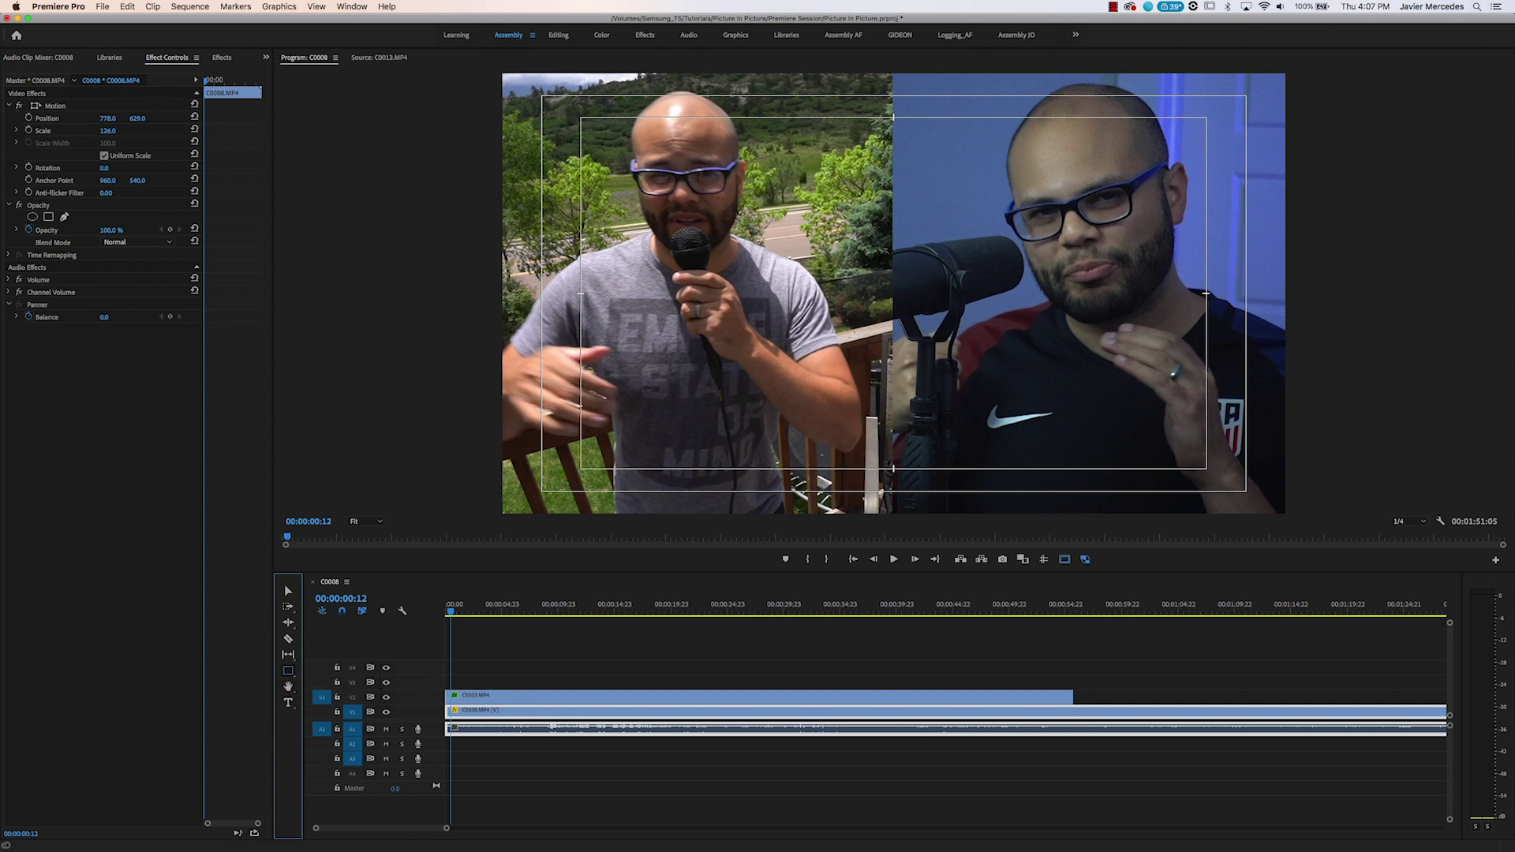
{"action": "mouse_move", "coordinate": [888, 92]}
{"action": "left_mouse_down"}
{"action": "mouse_move", "coordinate": [909, 387]}
{"action": "mouse_move", "coordinate": [897, 534]}
{"action": "left_mouse_up"}
{"action": "key", "text": "v"}
Align the white divider with the seam between the two clips, spanning the full frame height, and deselect it.
{"action": "left_click_drag", "start_coordinate": [890, 284], "coordinate": [889, 267]}
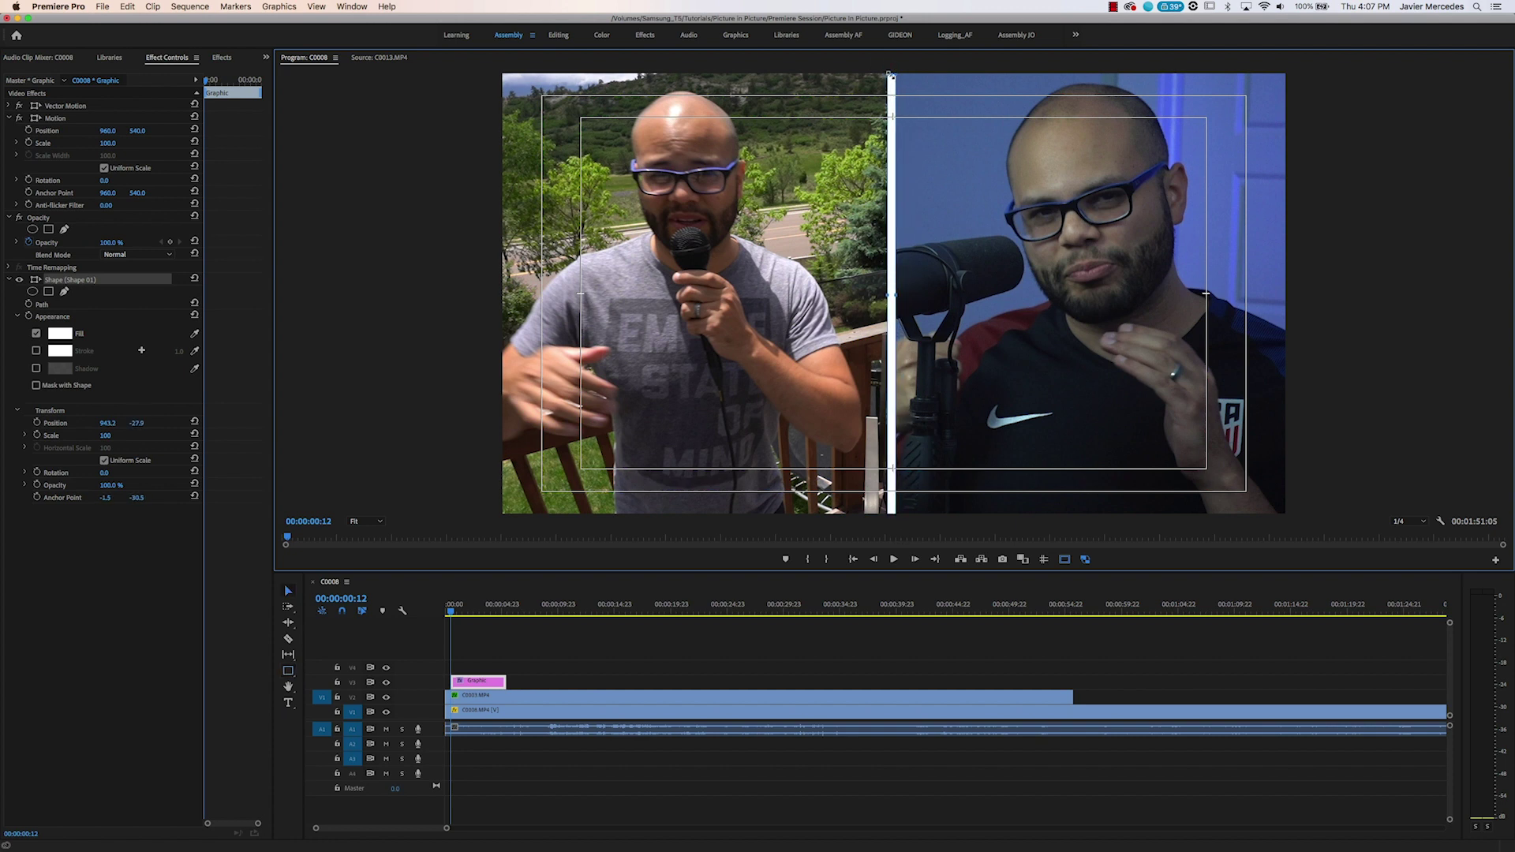
{"action": "mouse_move", "coordinate": [894, 65]}
{"action": "left_mouse_down"}
{"action": "mouse_move", "coordinate": [888, 162]}
{"action": "mouse_move", "coordinate": [891, 60]}
{"action": "left_mouse_up"}
{"action": "left_click_drag", "start_coordinate": [887, 122], "coordinate": [892, 233]}
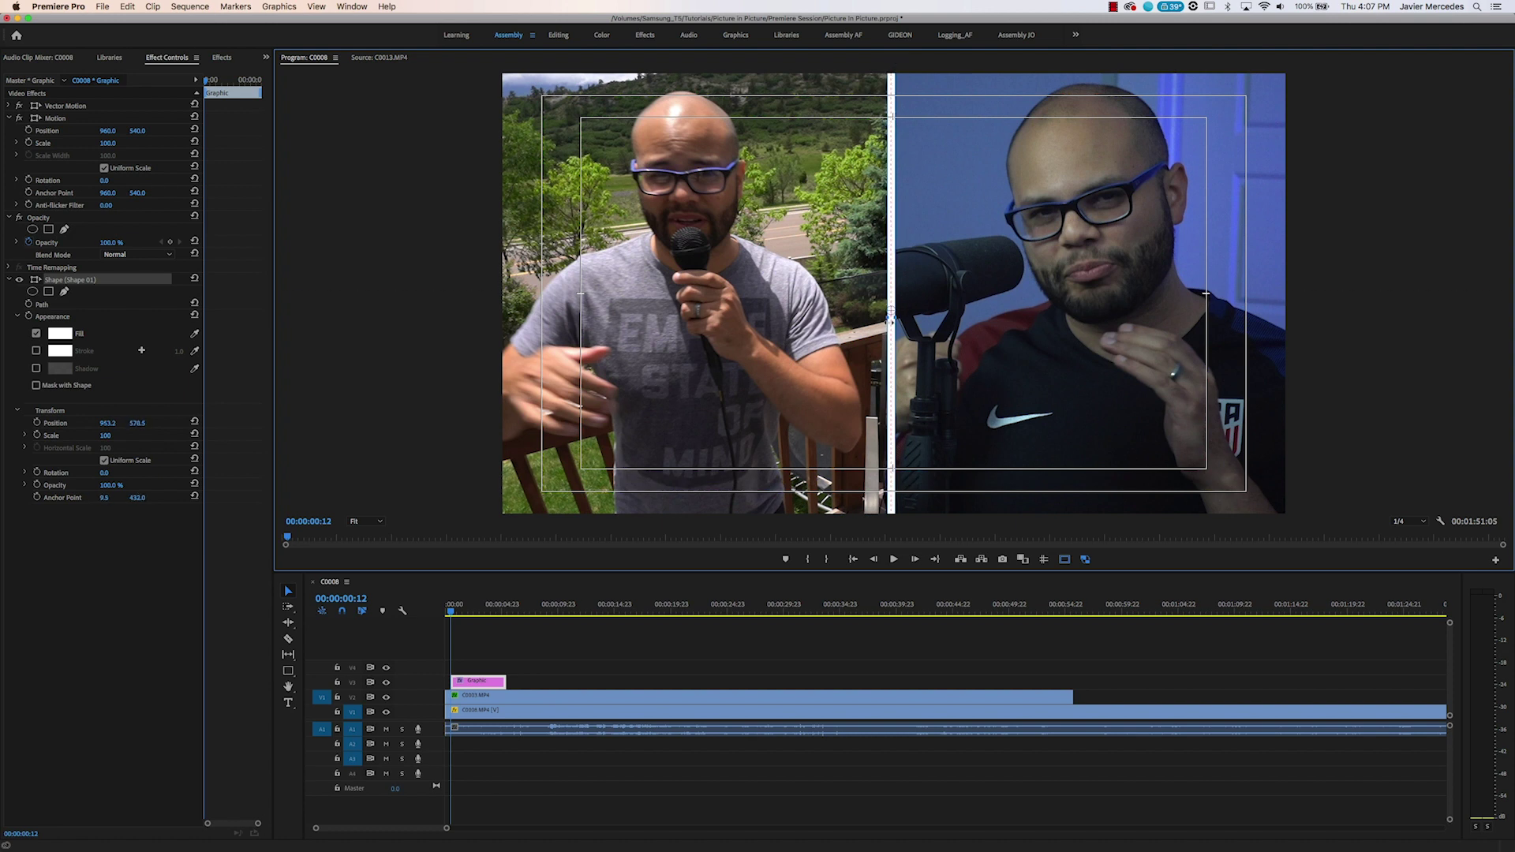
{"action": "left_click", "coordinate": [784, 679]}
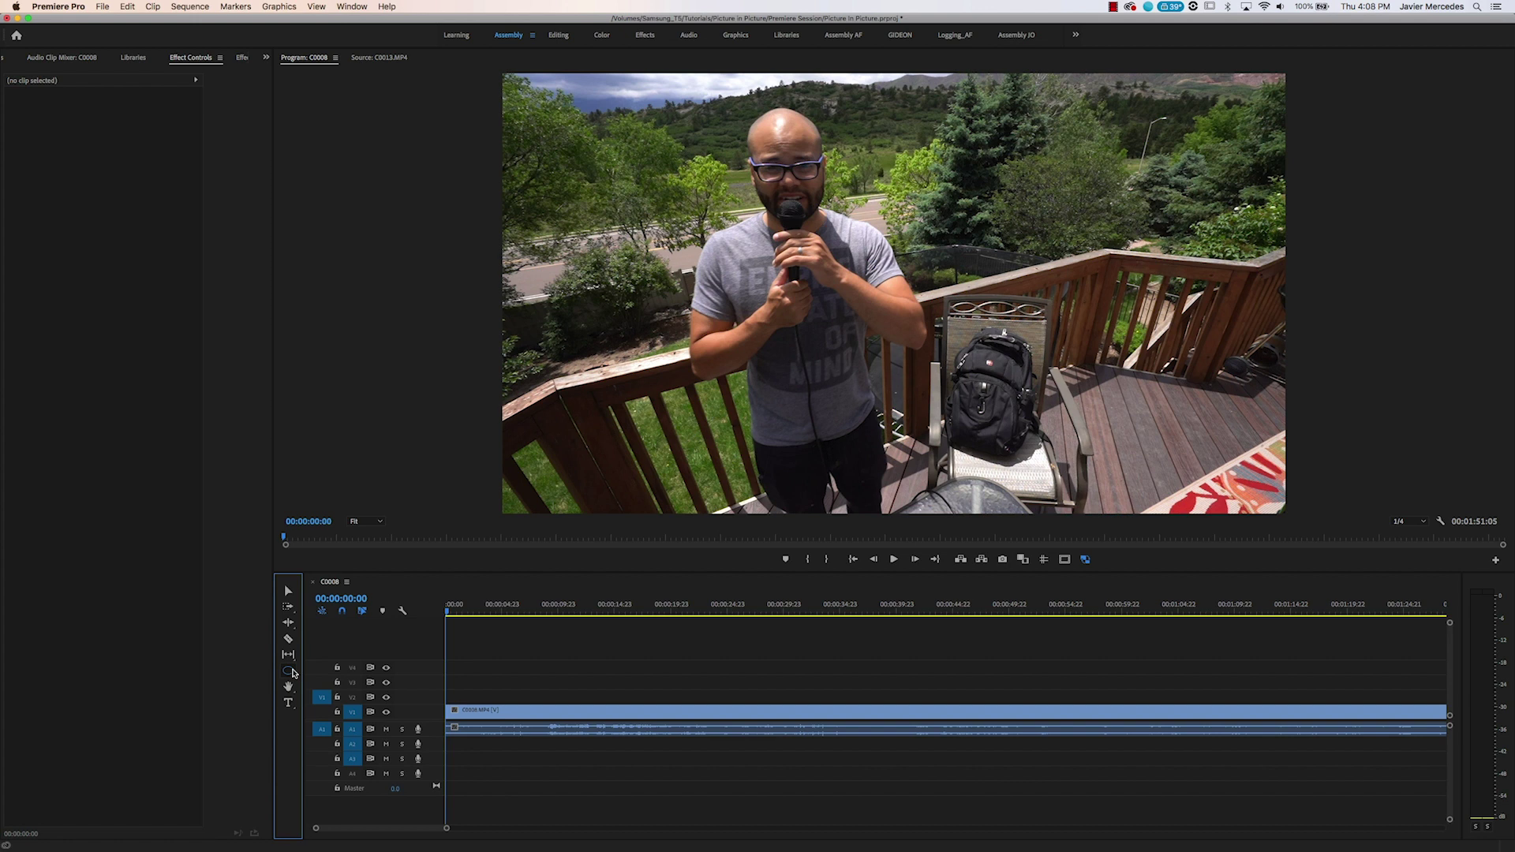
Draw a white circle in the frame's upper-right area with the Ellipse Tool and extend its graphic to the end of the footage.
{"action": "left_click", "coordinate": [290, 672]}
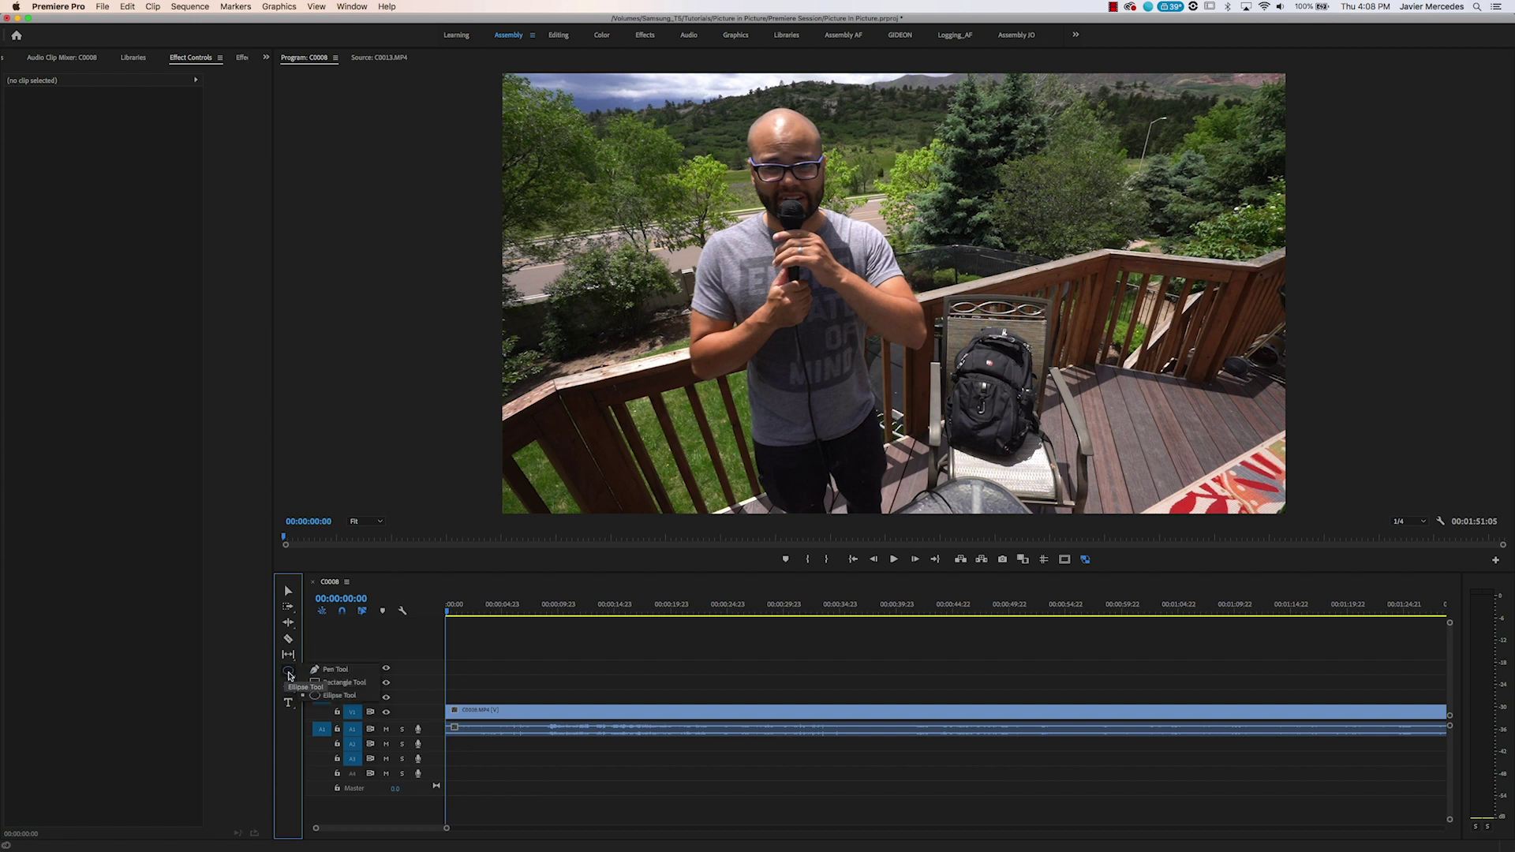
{"action": "left_click", "coordinate": [347, 695]}
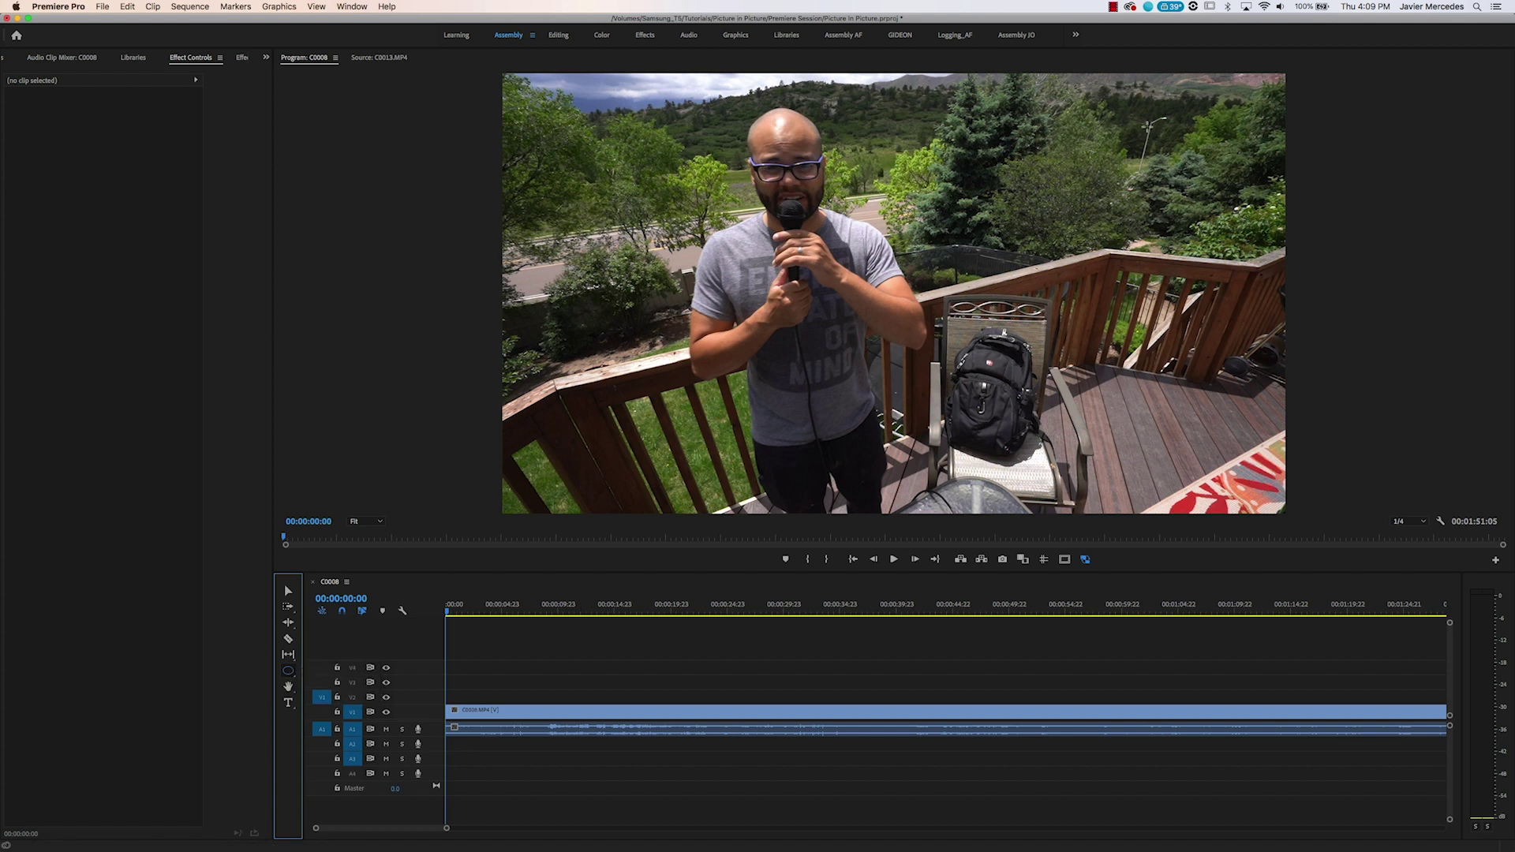
{"action": "mouse_move", "coordinate": [1093, 107]}
{"action": "left_mouse_down"}
{"action": "mouse_move", "coordinate": [1171, 199]}
{"action": "mouse_move", "coordinate": [1272, 270]}
{"action": "left_mouse_up"}
{"action": "left_click_drag", "start_coordinate": [459, 697], "coordinate": [758, 697]}
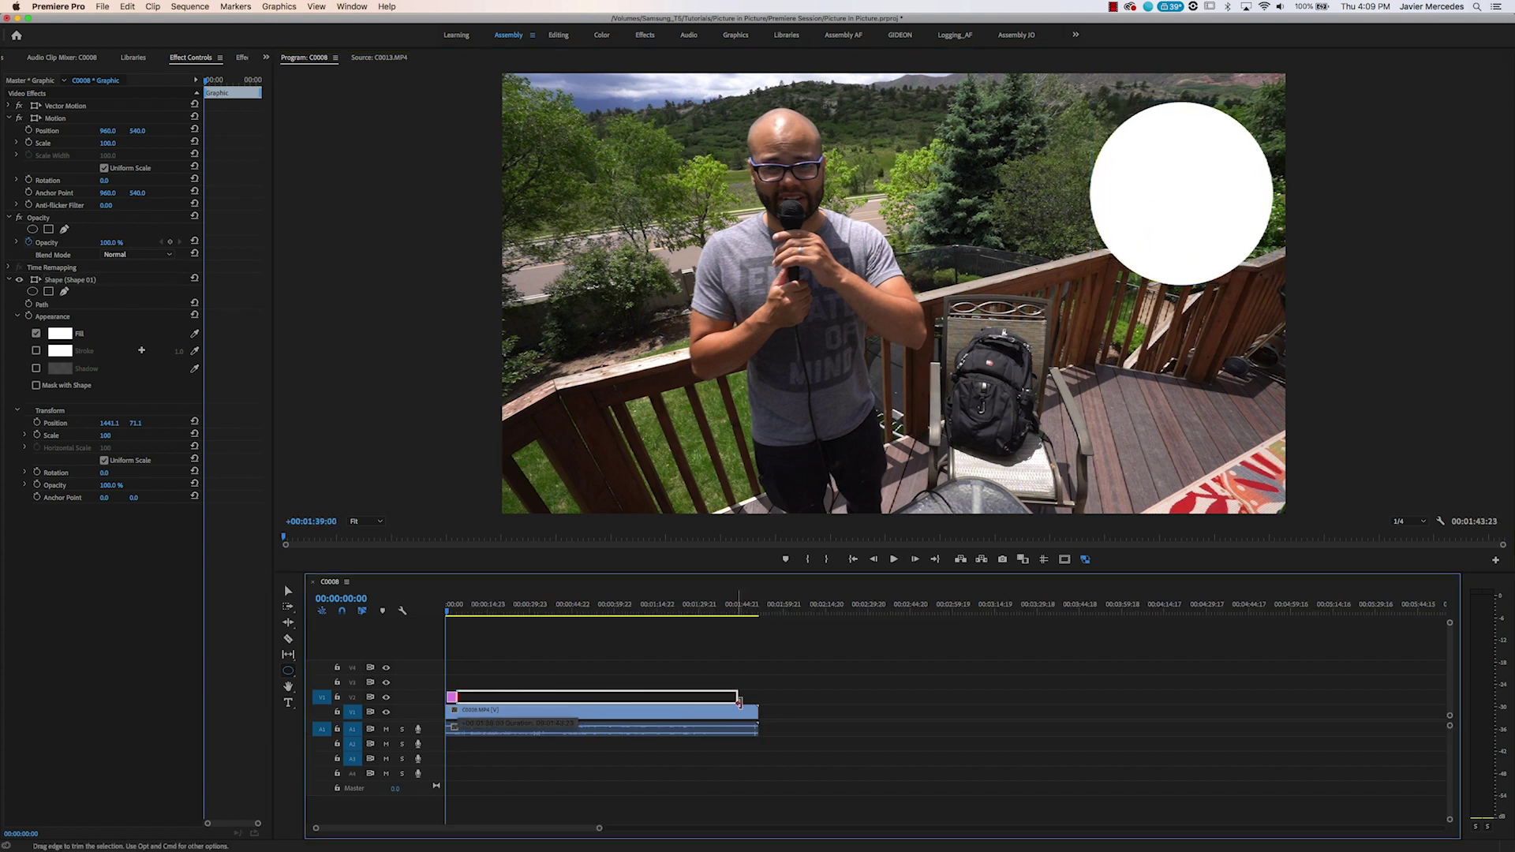
{"action": "left_click", "coordinate": [480, 682]}
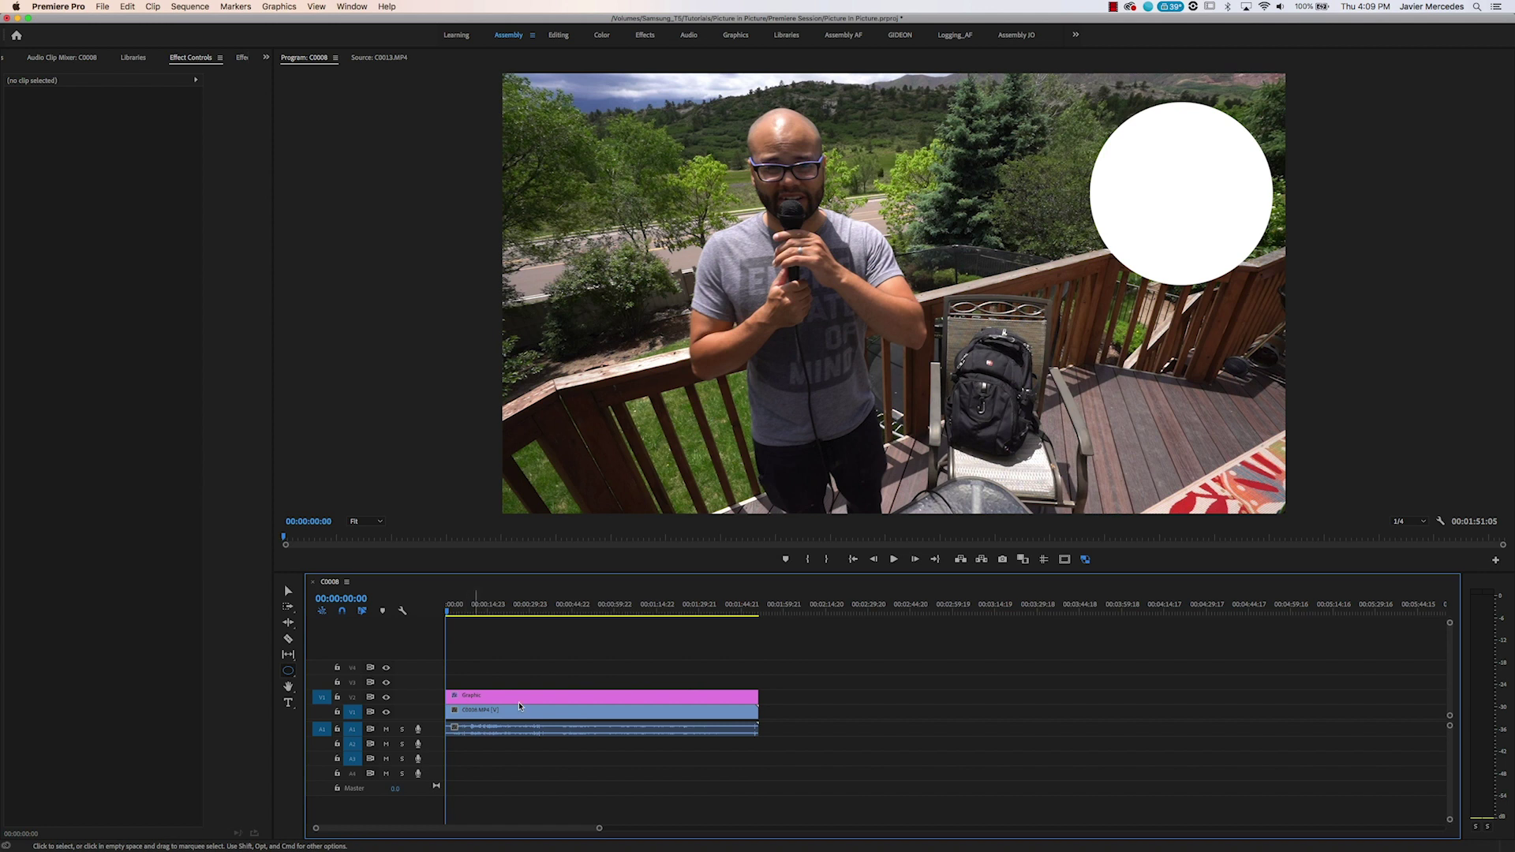
Search the effects for "track" and apply Track Matte Key to the footage clip below the circle graphic.
{"action": "left_click", "coordinate": [483, 710]}
{"action": "key", "text": "shift+7"}
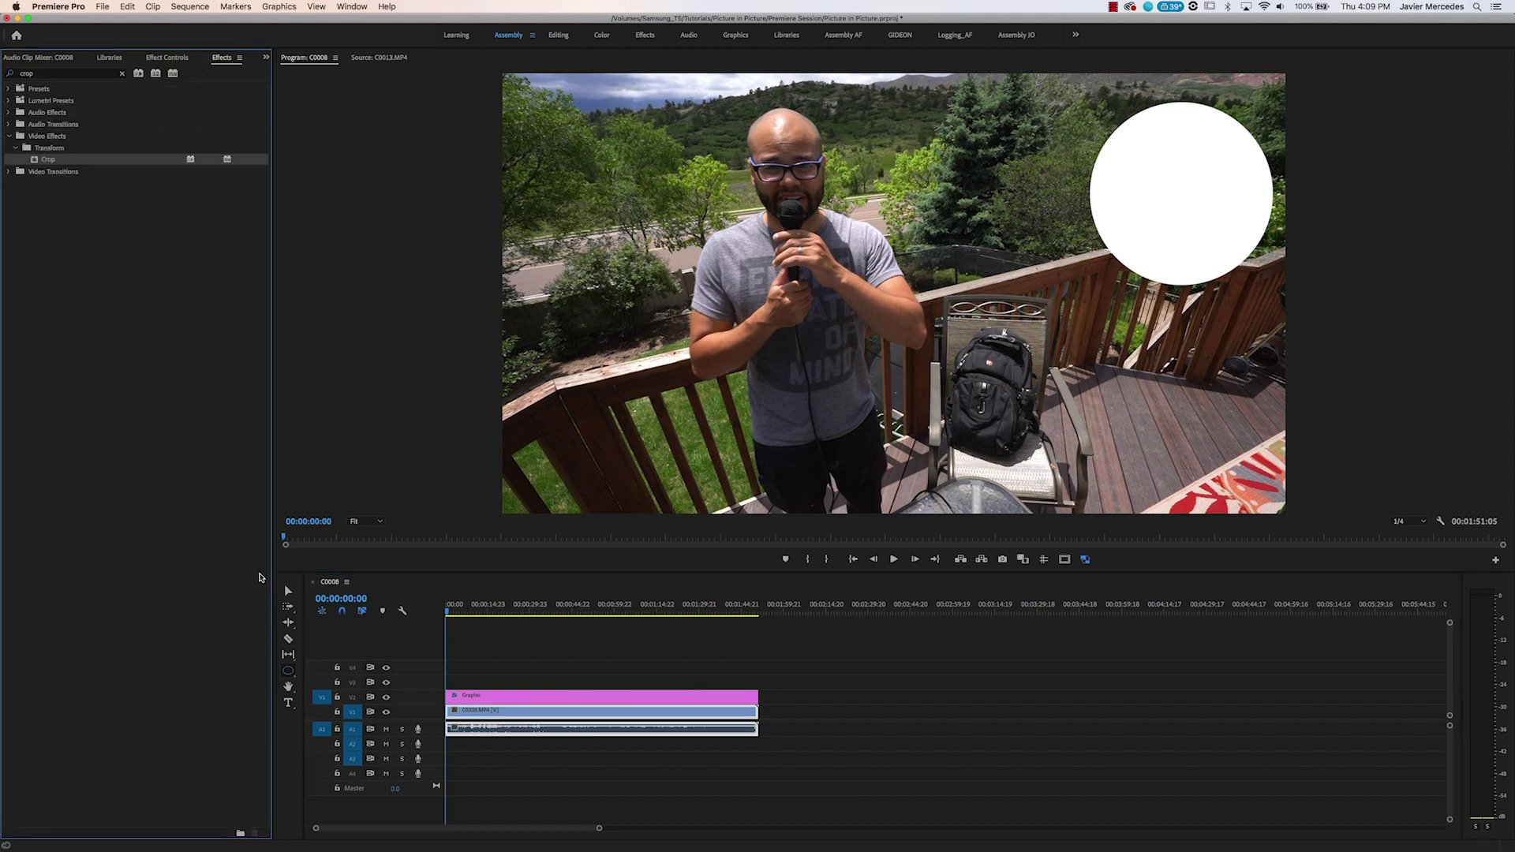
{"action": "left_click", "coordinate": [88, 73]}
{"action": "type", "text": "track"}
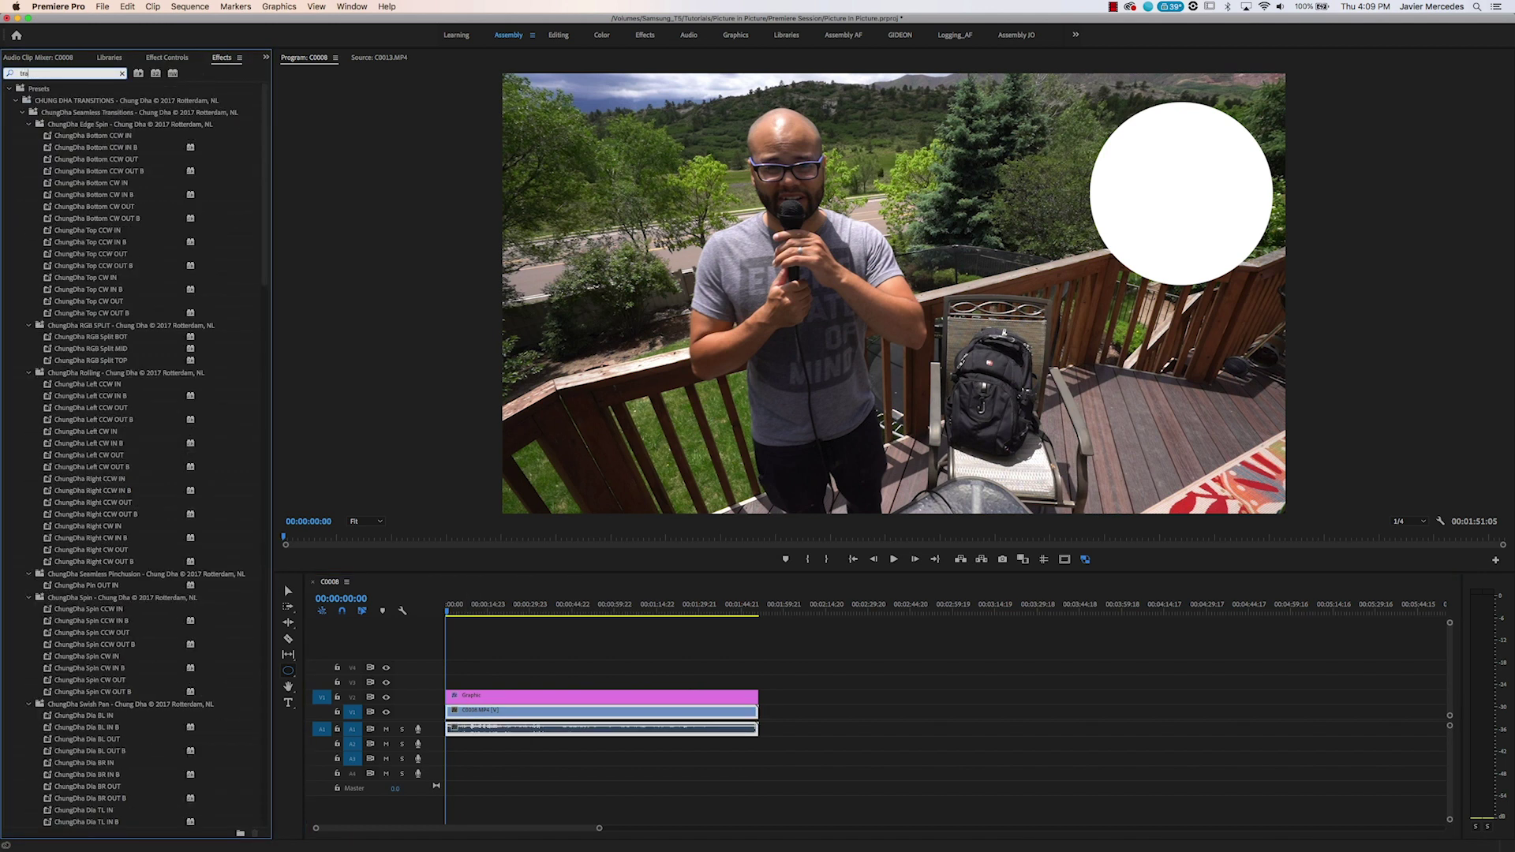
{"action": "left_click_drag", "start_coordinate": [59, 161], "coordinate": [542, 711]}
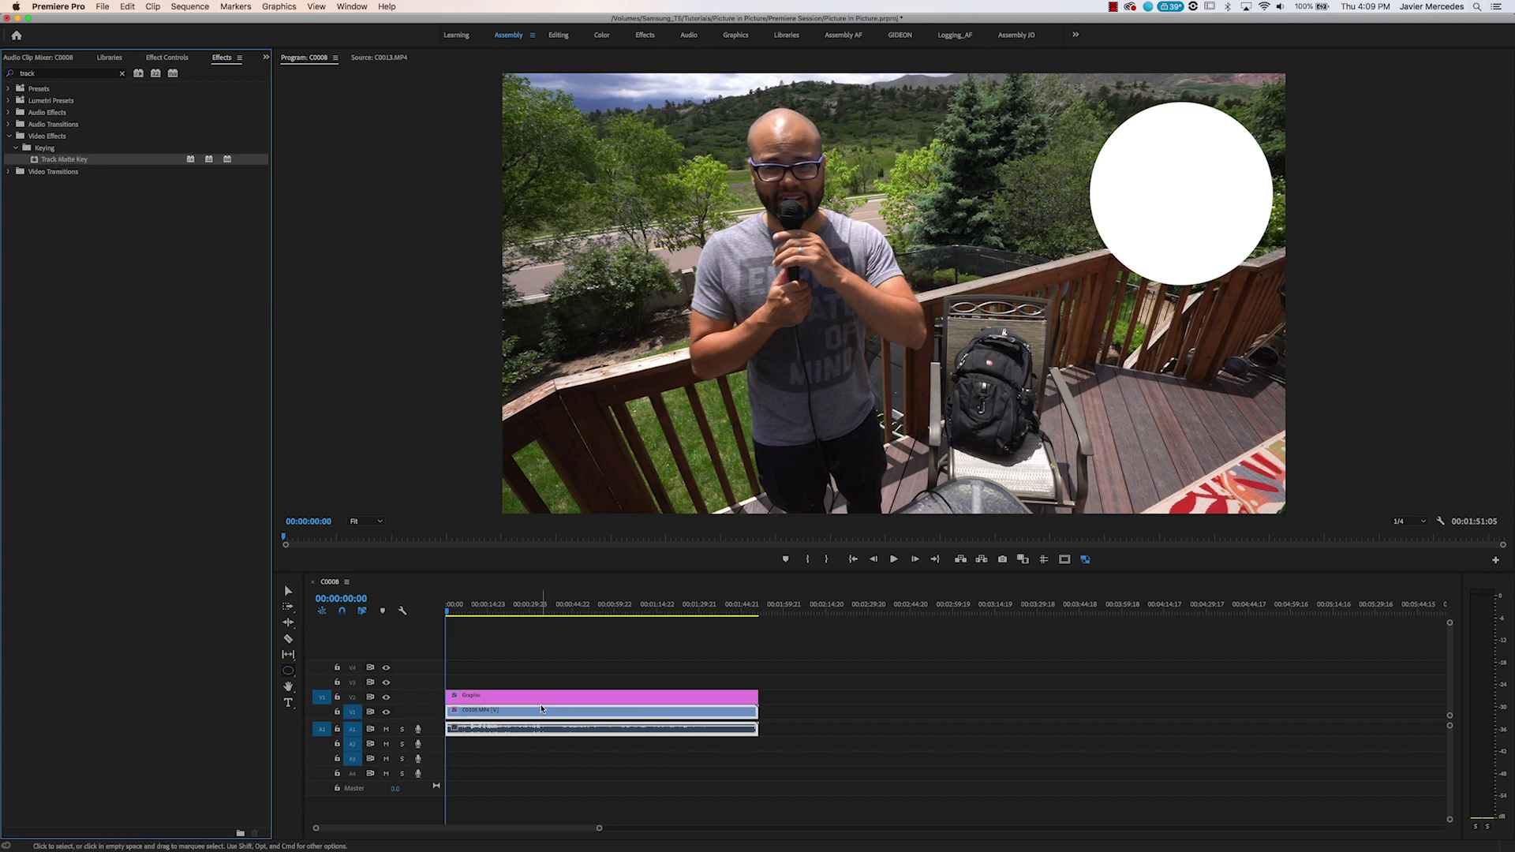
Move the circle graphic and the footage up one video track, and show the footage's Track Matte Key settings.
{"action": "left_click", "coordinate": [473, 669]}
{"action": "left_click_drag", "start_coordinate": [471, 669], "coordinate": [484, 702]}
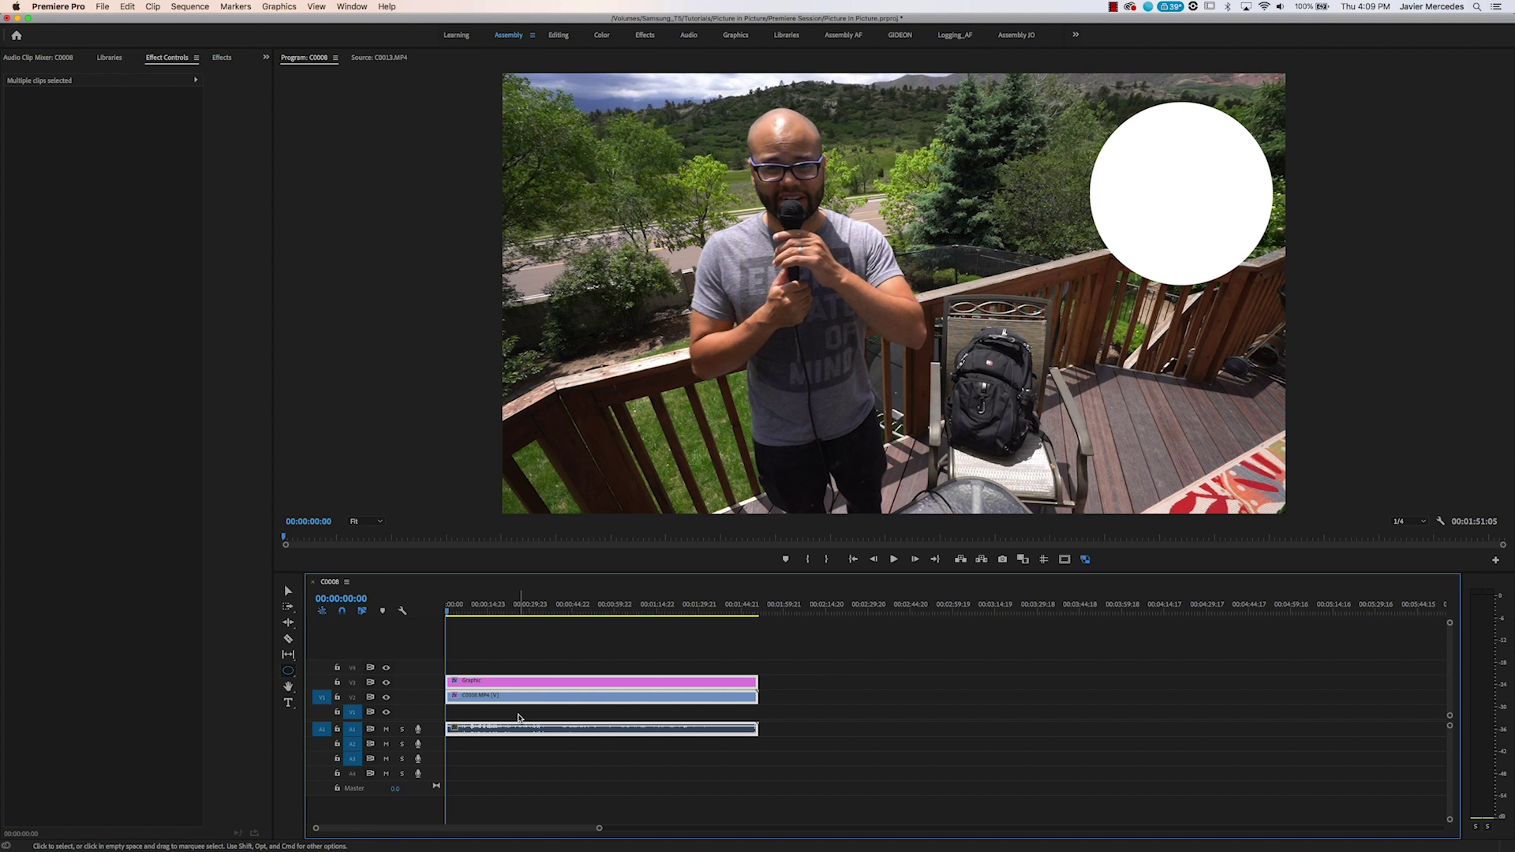
{"action": "left_click", "coordinate": [490, 685]}
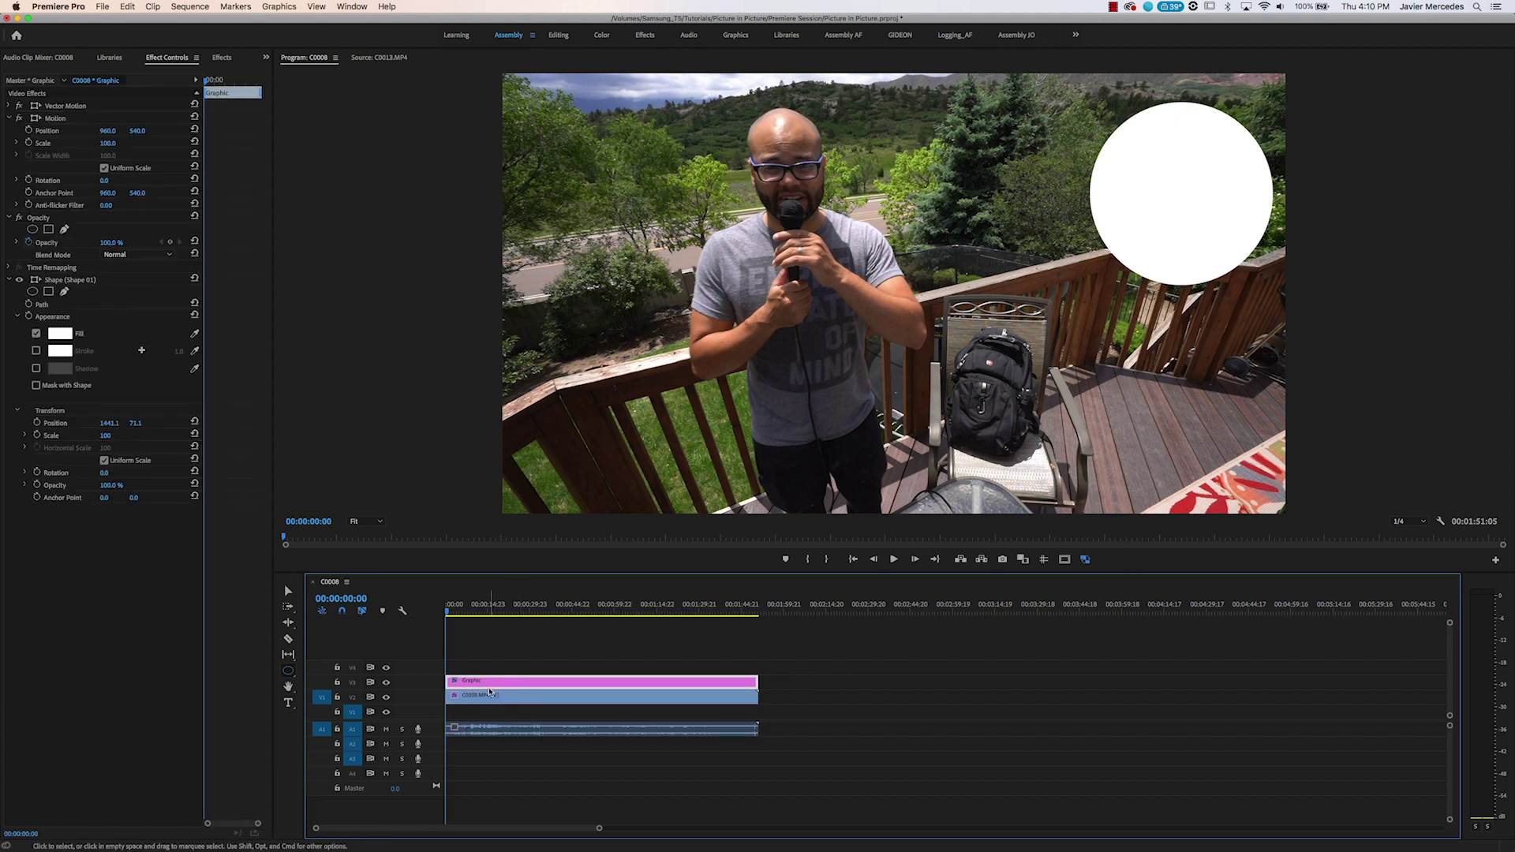
{"action": "left_click", "coordinate": [484, 695]}
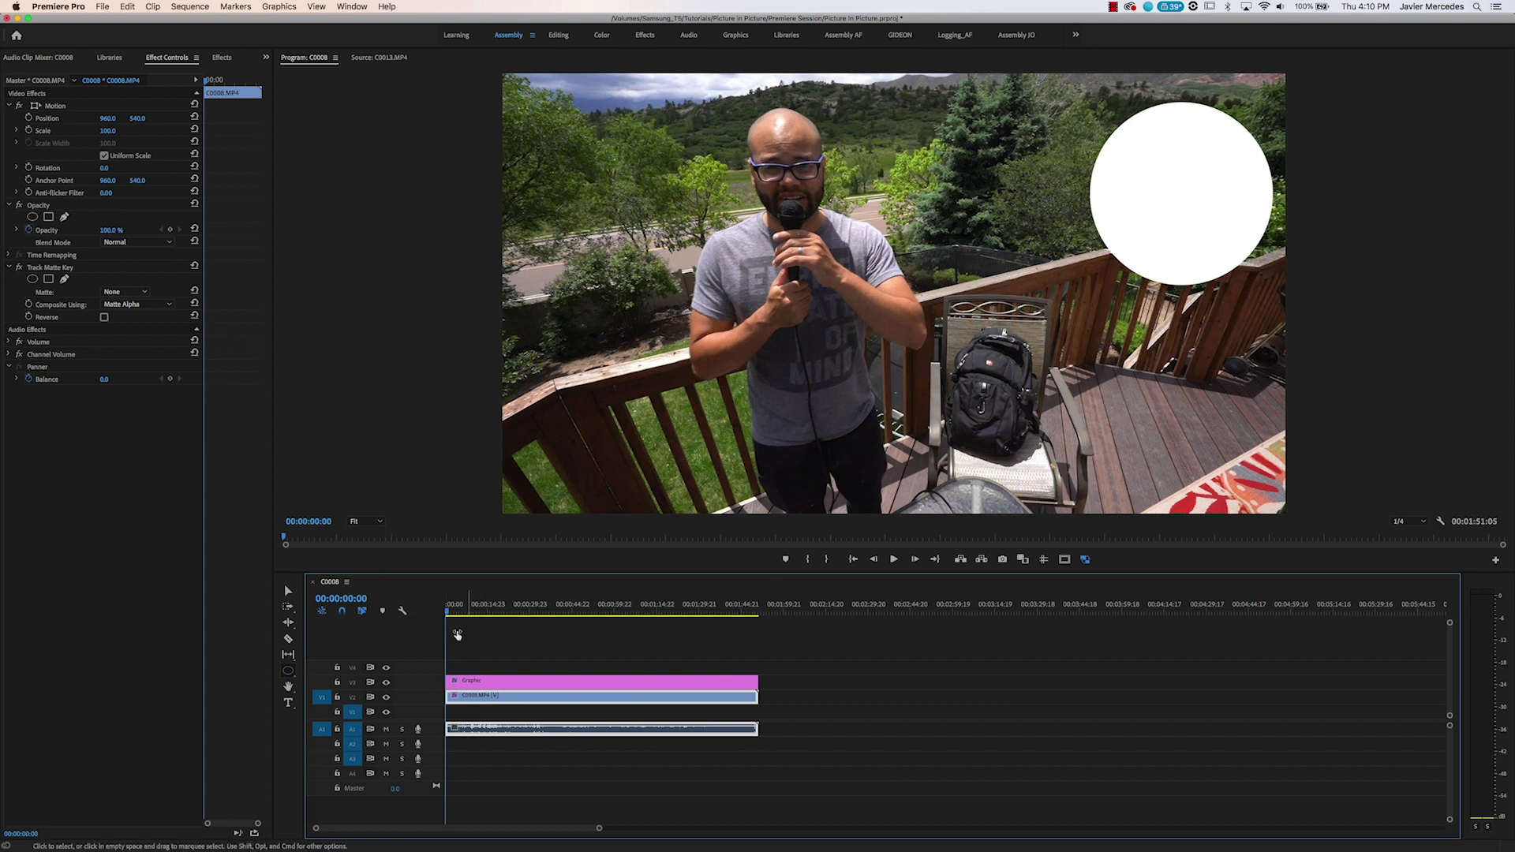
Set the footage's Track Matte Key matte to Video 3 and reverse the matte.
{"action": "left_click", "coordinate": [112, 293]}
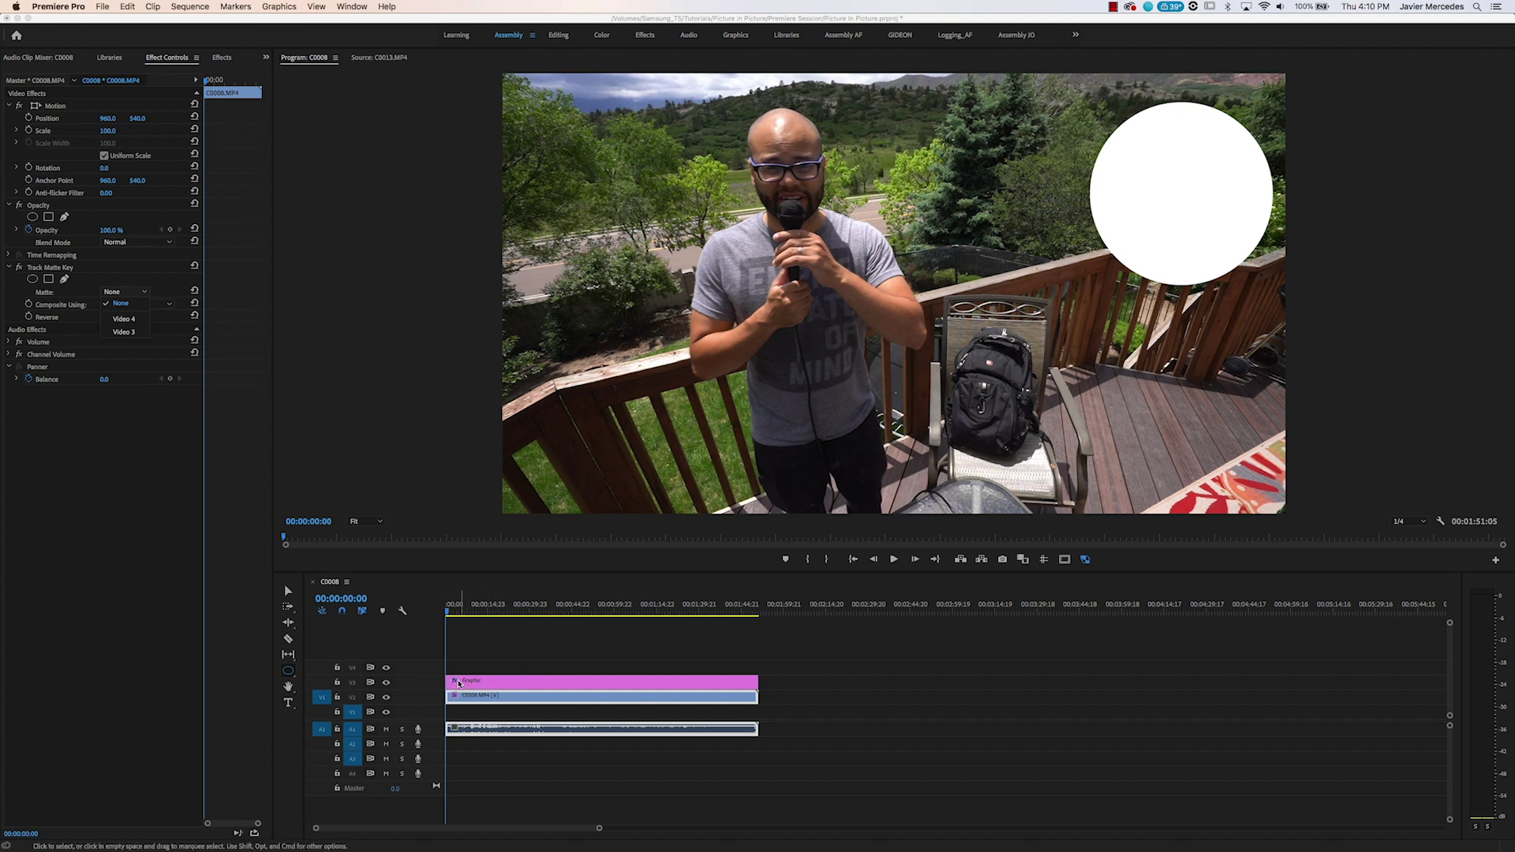
{"action": "left_click", "coordinate": [123, 332]}
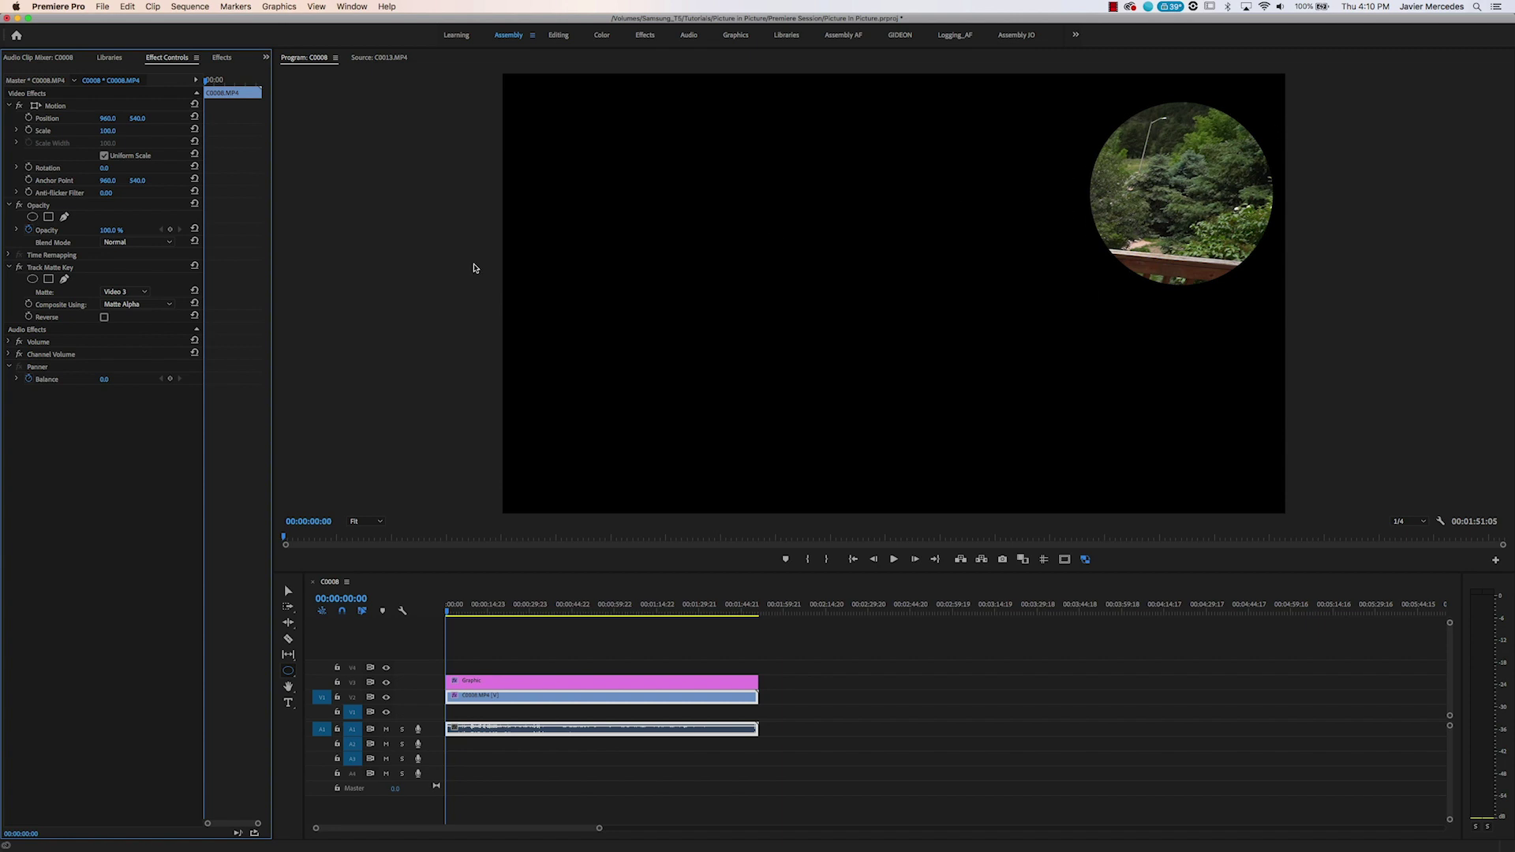
{"action": "left_click", "coordinate": [103, 317]}
Place C0011.MP4, C0012.MP4 and C0013.MP4 from the project on the empty Video 1 track, starting at the beginning of the sequence.
{"action": "left_click", "coordinate": [484, 650]}
{"action": "key", "text": "shift+1"}
{"action": "left_click", "coordinate": [72, 152]}
{"action": "left_click", "coordinate": [71, 165]}
{"action": "left_click", "coordinate": [73, 192], "text": "shift"}
{"action": "left_click_drag", "start_coordinate": [69, 175], "coordinate": [476, 637]}
Scale the first inserted clip to 53 and position it inside the circular opening, and delete the audio of the inserted clips.
{"action": "left_click", "coordinate": [452, 712]}
{"action": "key", "text": "shift+5"}
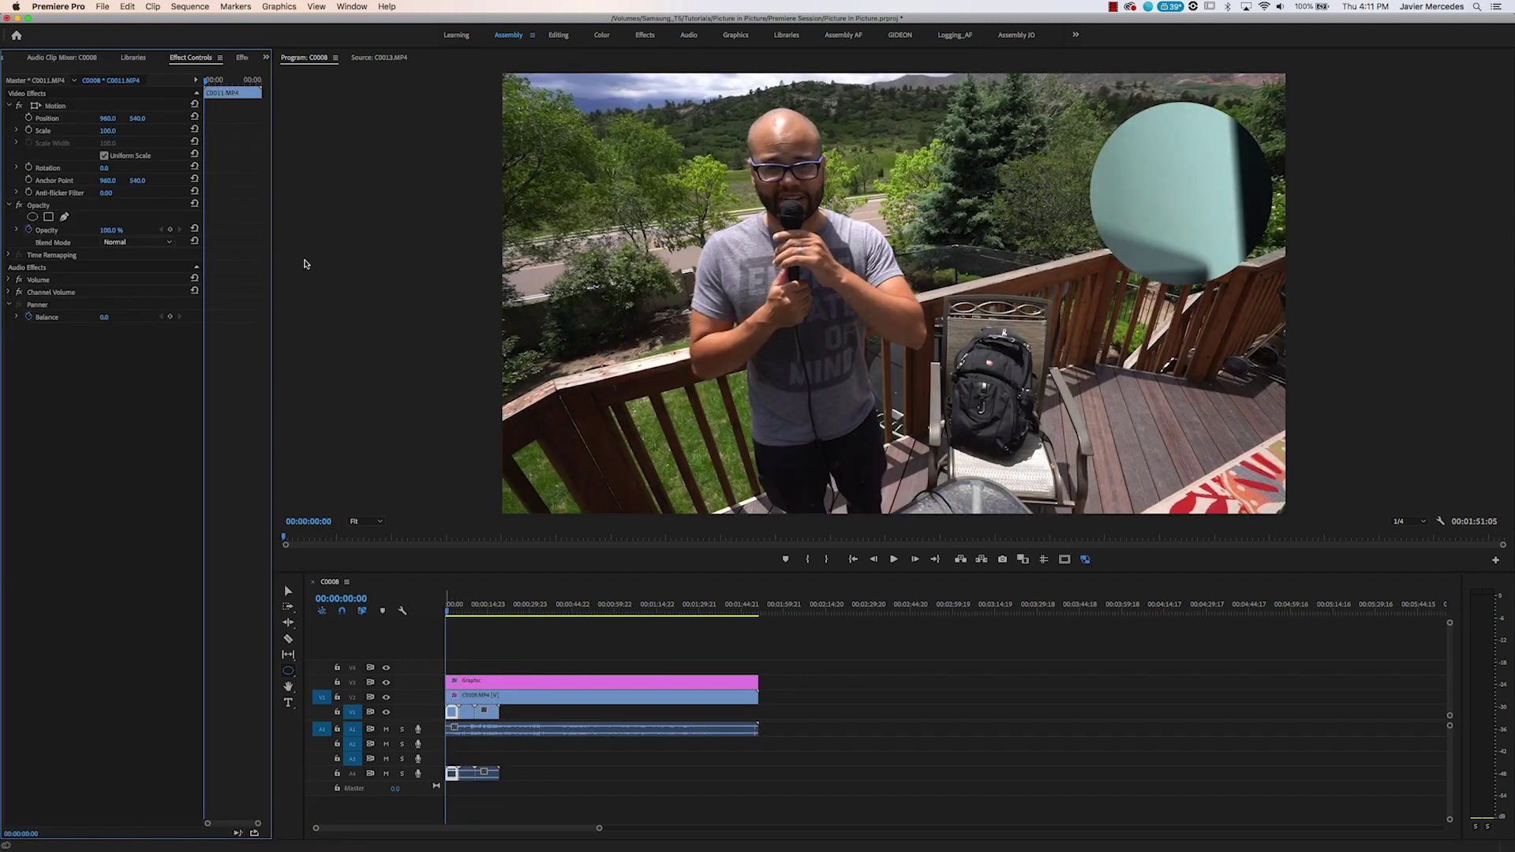
{"action": "left_click", "coordinate": [509, 757]}
{"action": "left_click_drag", "start_coordinate": [505, 756], "coordinate": [447, 781]}
{"action": "key", "text": "Delete"}
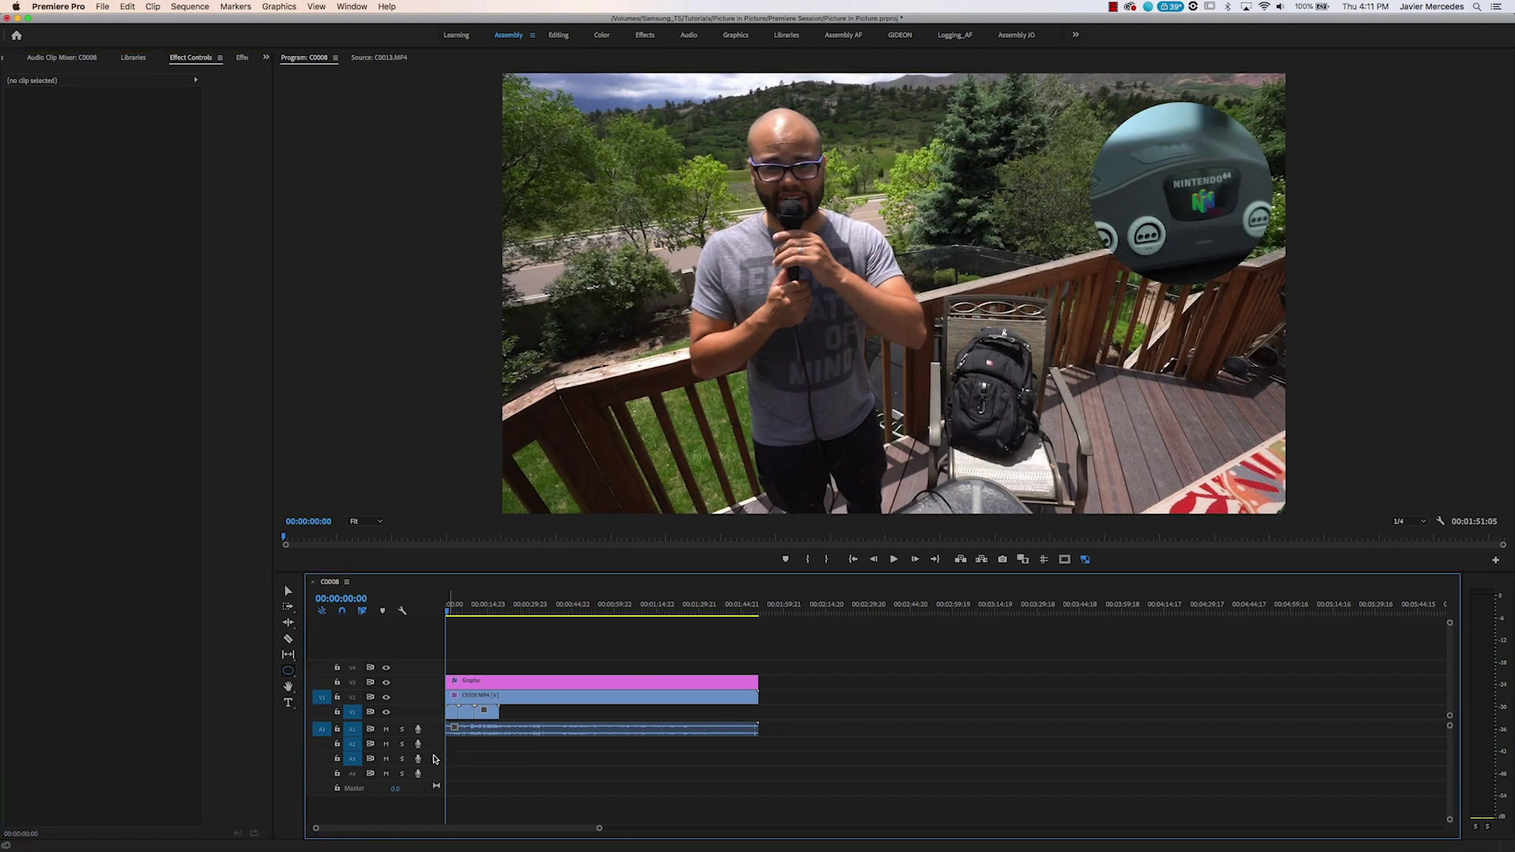
Copy the first inserted clip's attributes and paste its Motion settings onto the other two clips, scrubbing through to check them.
{"action": "left_click", "coordinate": [449, 713]}
{"action": "key", "text": "backslash"}
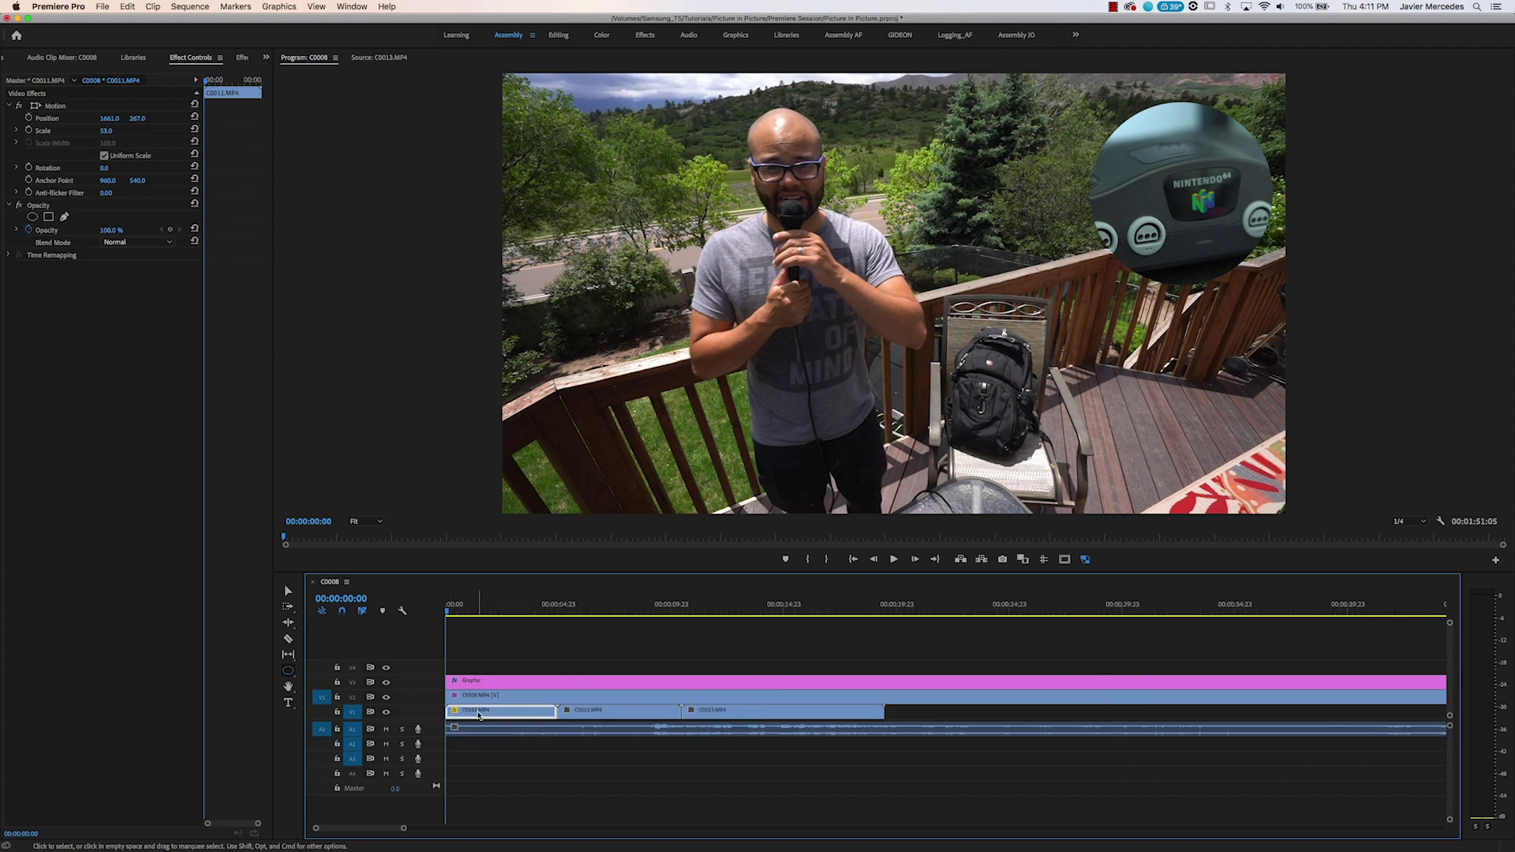
{"action": "key", "text": "super+c"}
{"action": "left_click_drag", "start_coordinate": [925, 708], "coordinate": [627, 710]}
{"action": "right_click", "coordinate": [627, 710]}
{"action": "left_click", "coordinate": [667, 384]}
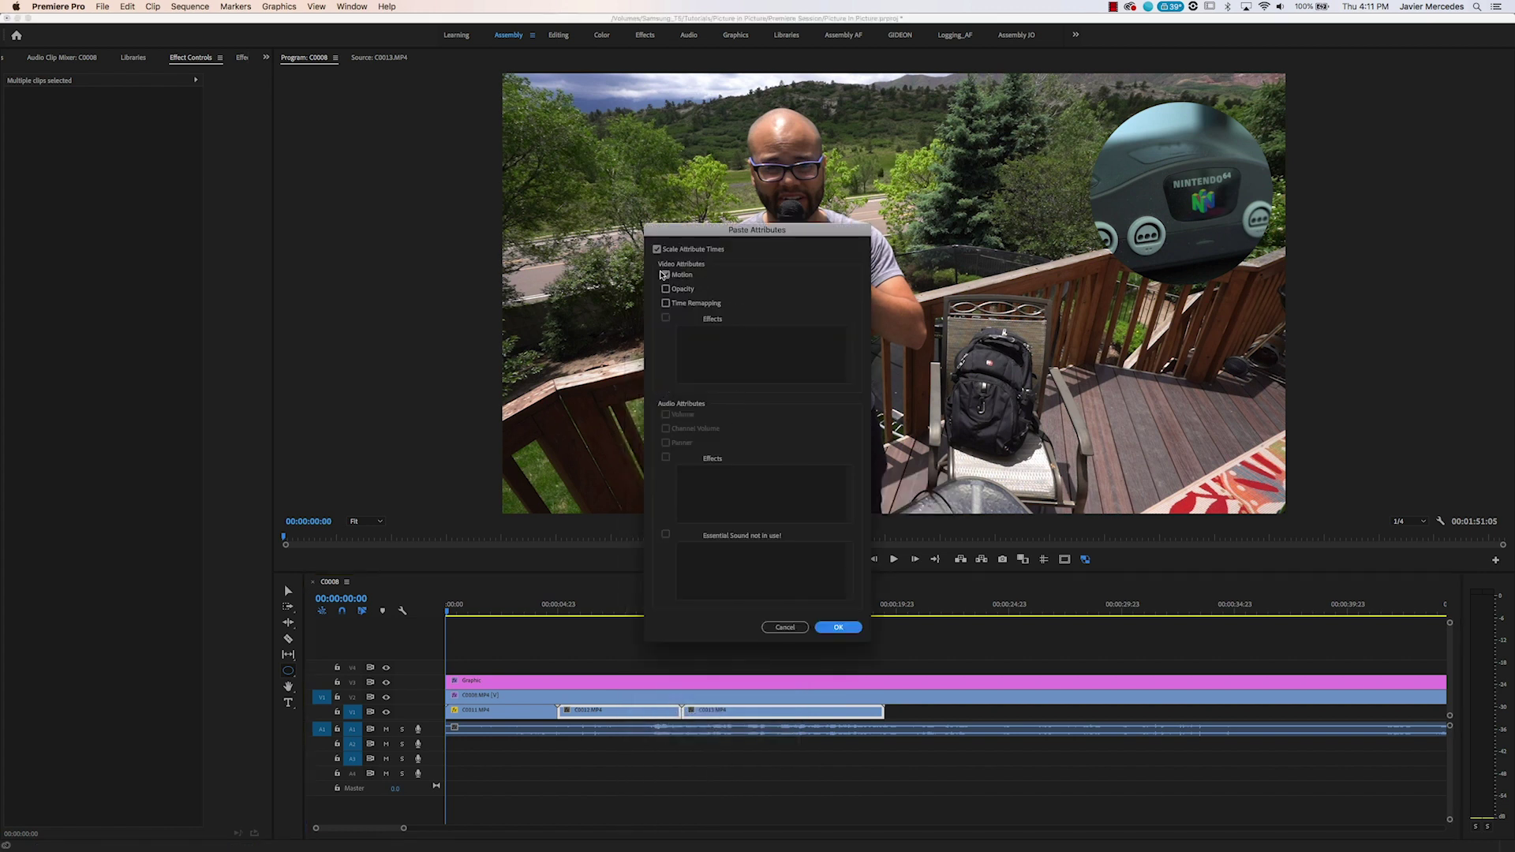
{"action": "left_click", "coordinate": [838, 628]}
{"action": "left_click_drag", "start_coordinate": [528, 607], "coordinate": [663, 643]}
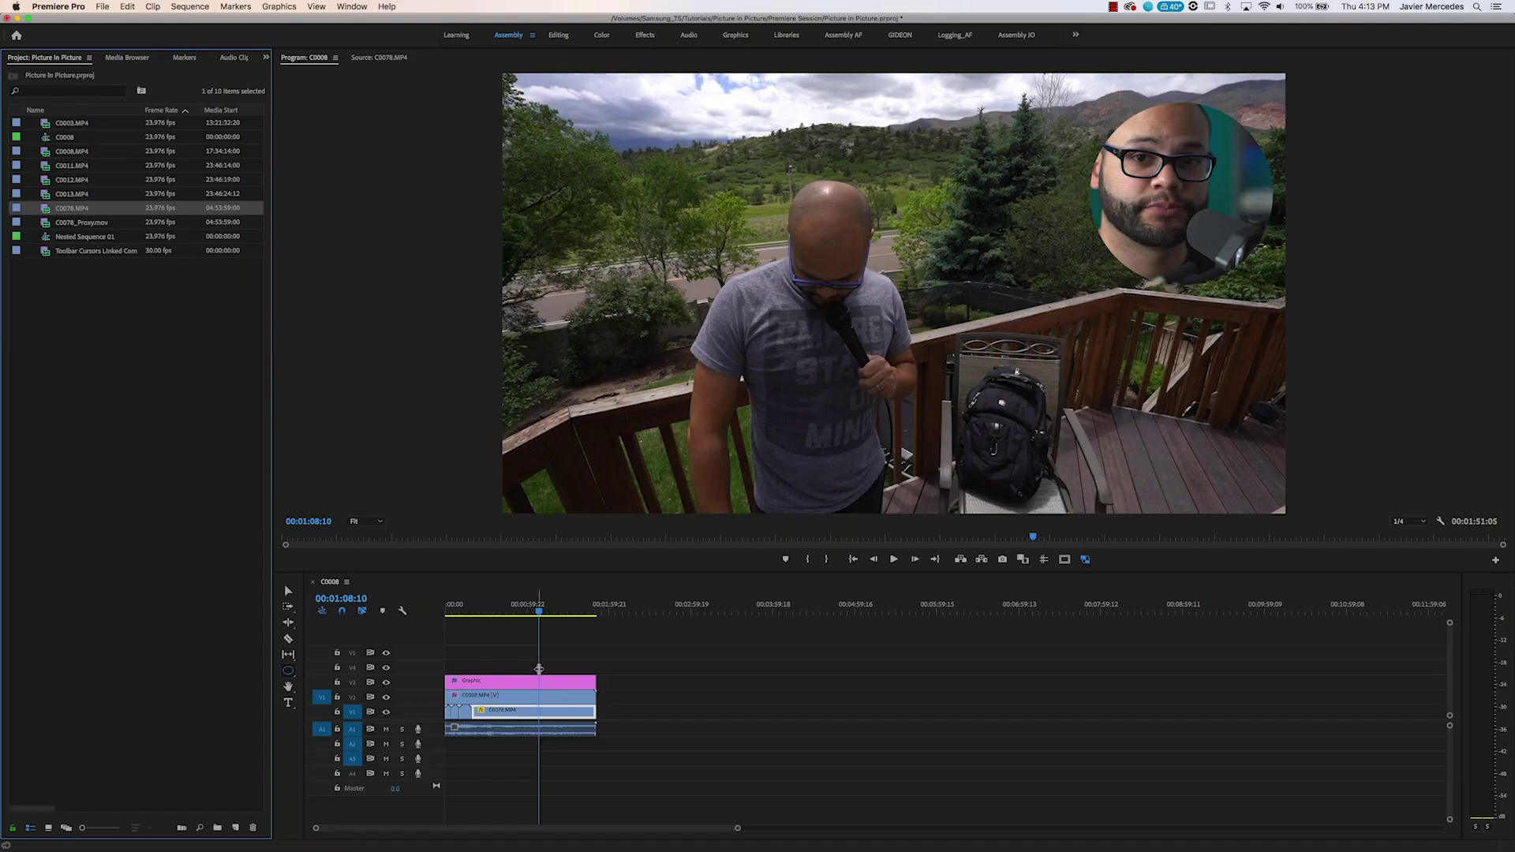
Reposition the C0078.MP4 clip on Video 1 so the face sits centred inside the circular overlay.
{"action": "left_click", "coordinate": [536, 714]}
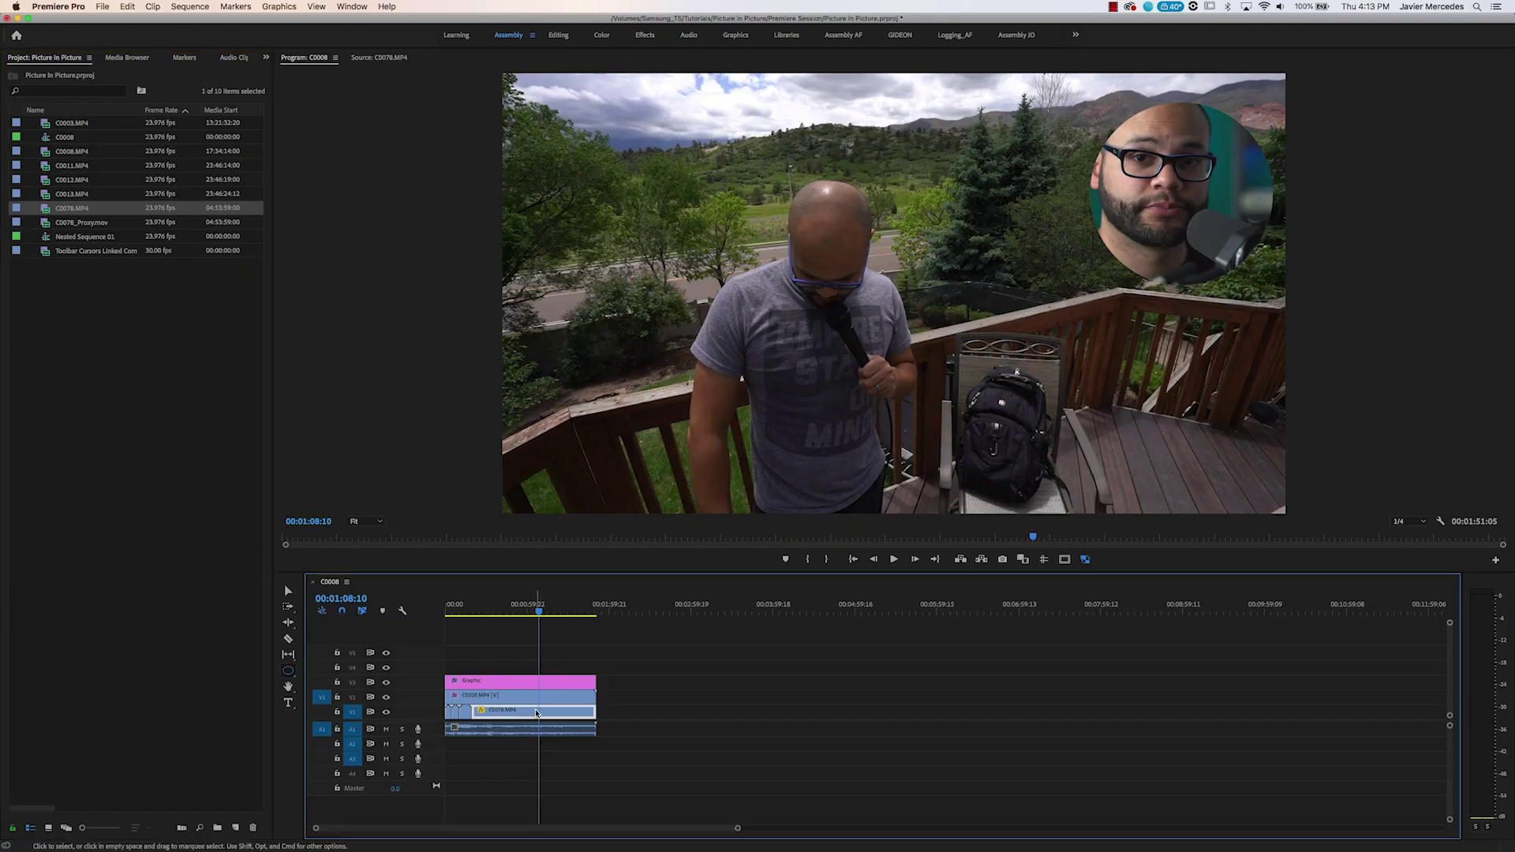
{"action": "key", "text": "shift+5"}
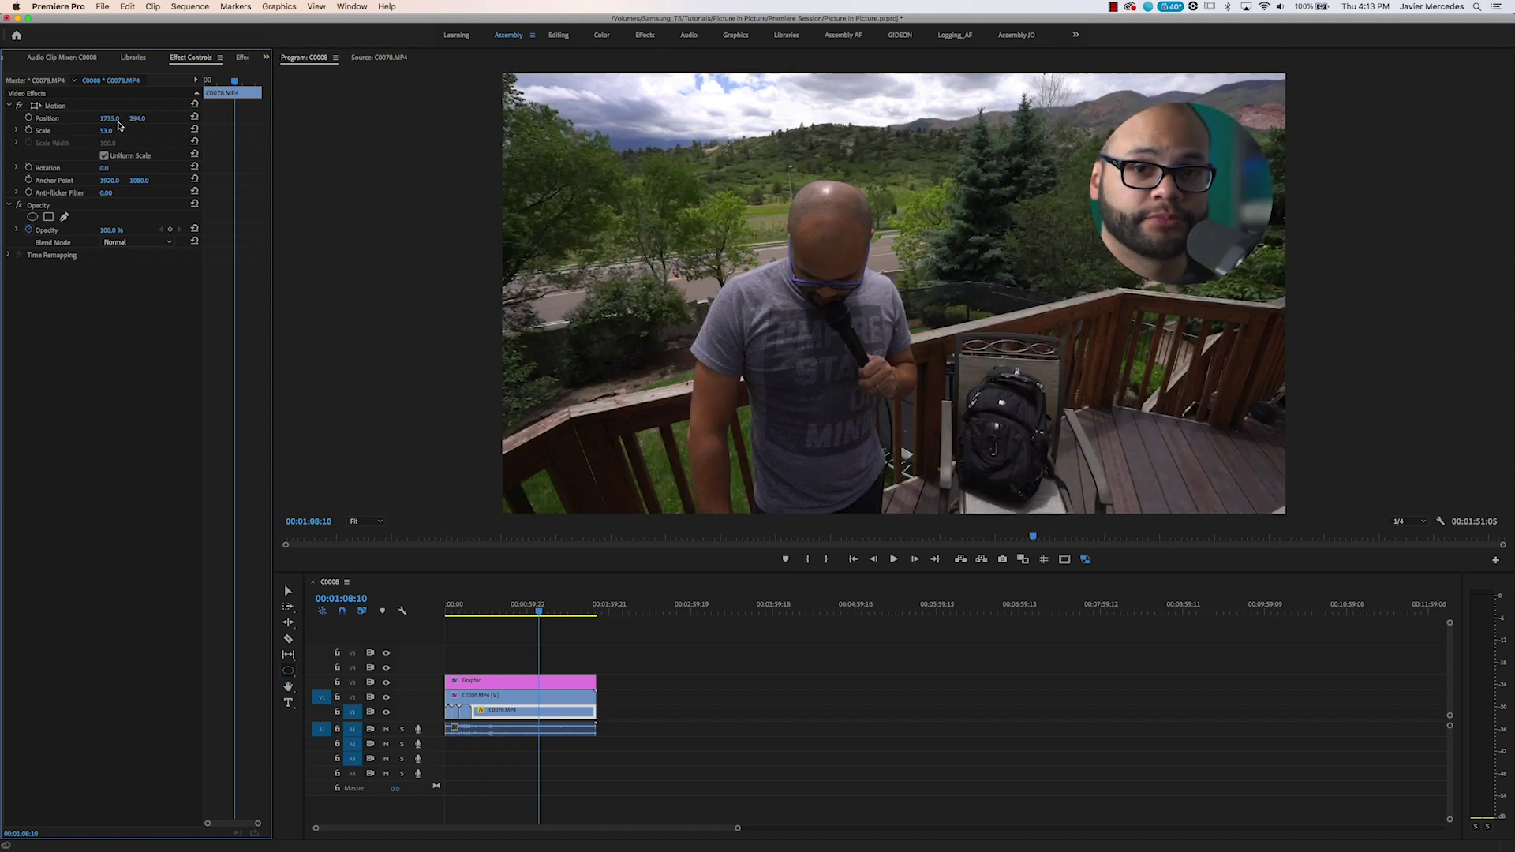
{"action": "mouse_move", "coordinate": [109, 119]}
{"action": "left_mouse_down"}
{"action": "mouse_move", "coordinate": [150, 120]}
{"action": "mouse_move", "coordinate": [75, 119]}
{"action": "mouse_move", "coordinate": [112, 118]}
{"action": "left_mouse_up"}
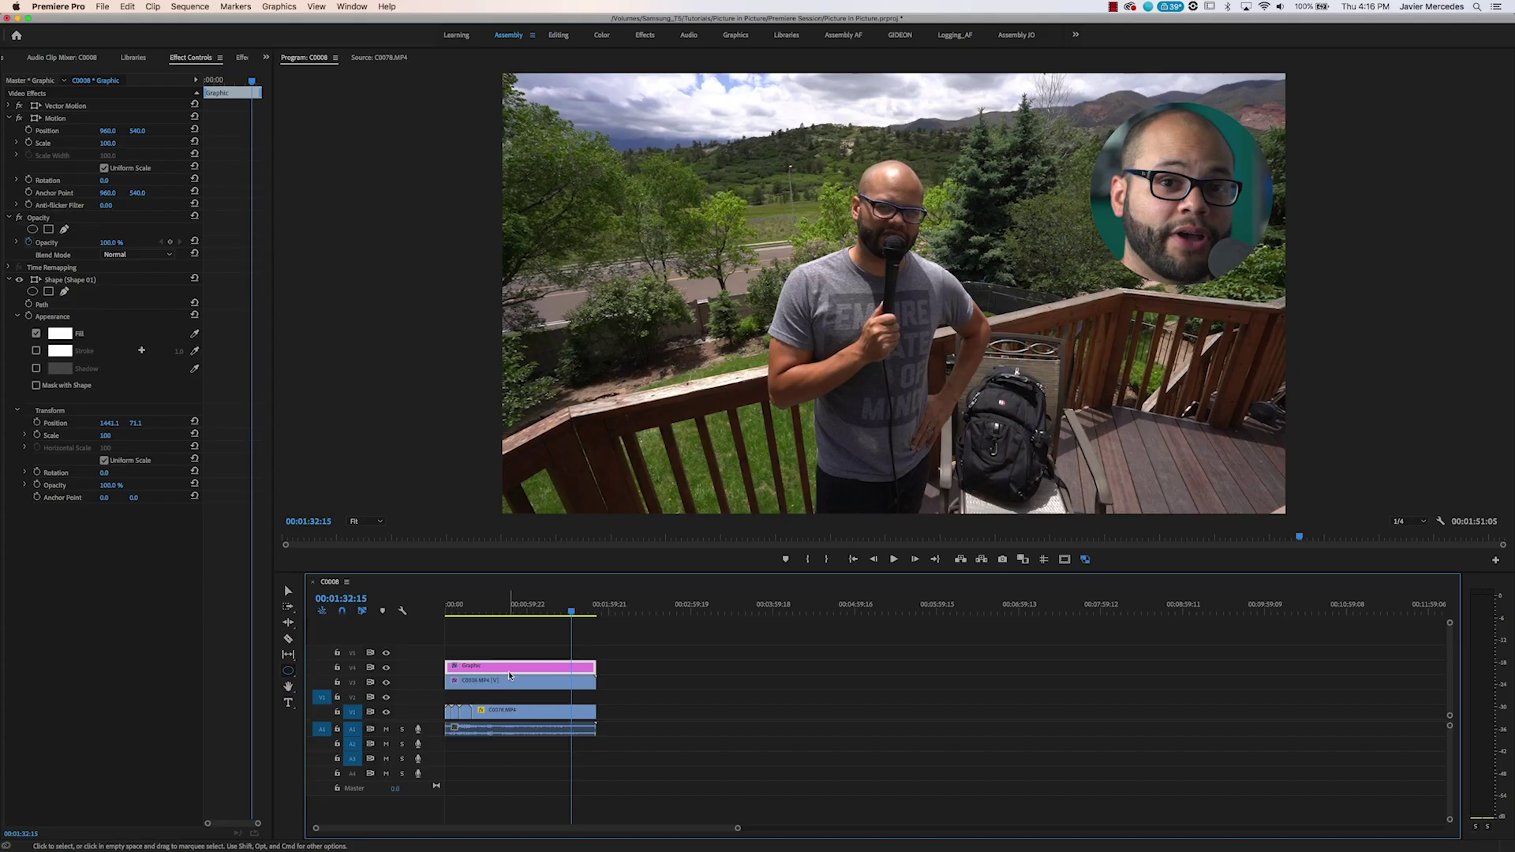
Duplicate the circle graphic onto the track above, turn off the copy's fill and give it a 12.0 white stroke.
{"action": "left_click_drag", "start_coordinate": [511, 672], "coordinate": [517, 654]}
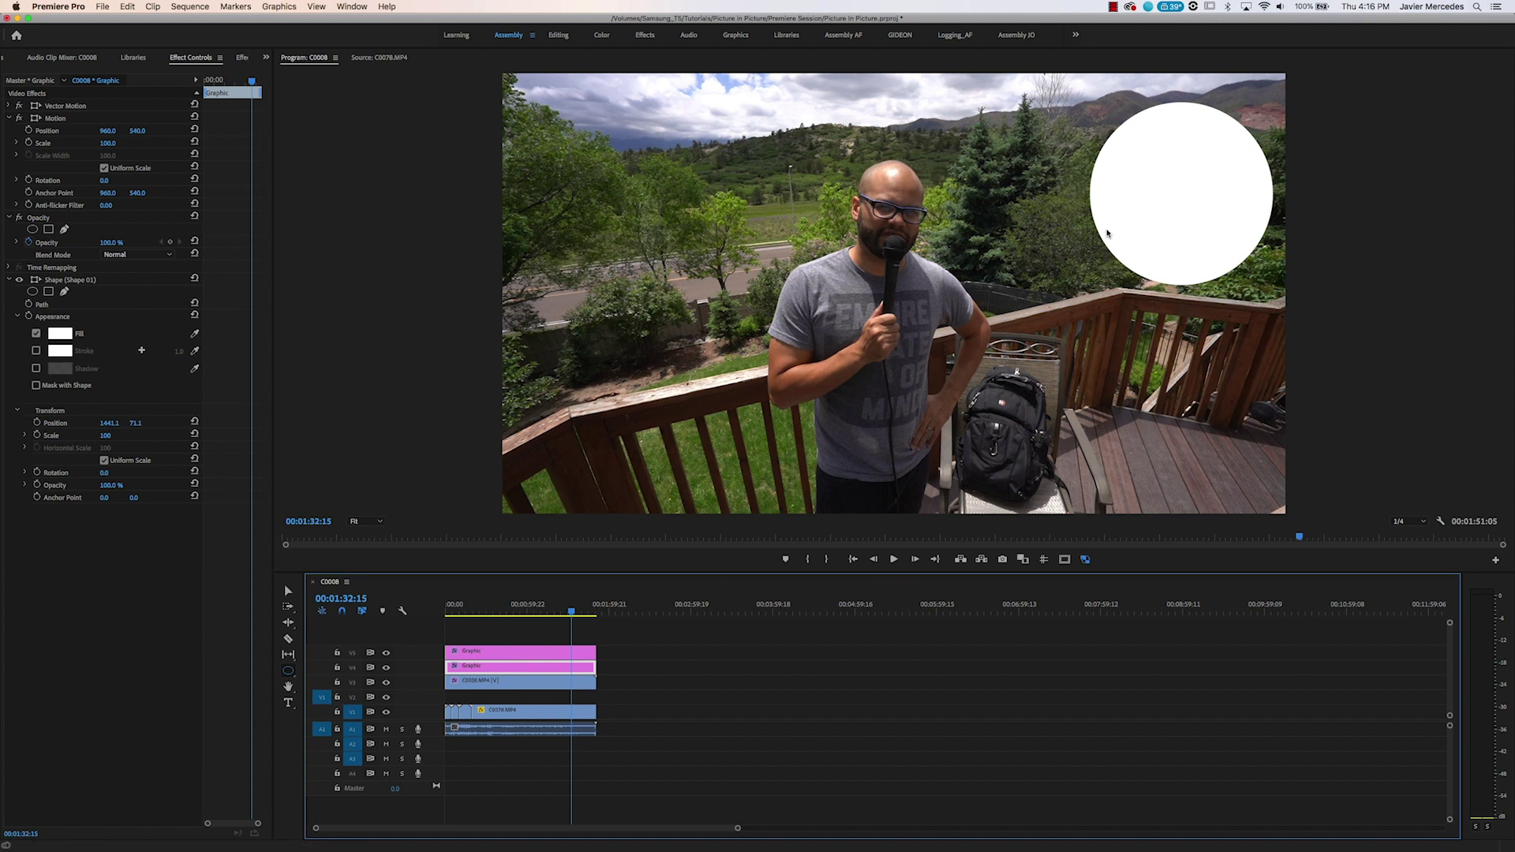
{"action": "left_click", "coordinate": [527, 641]}
{"action": "left_click", "coordinate": [517, 653]}
{"action": "left_click", "coordinate": [35, 333]}
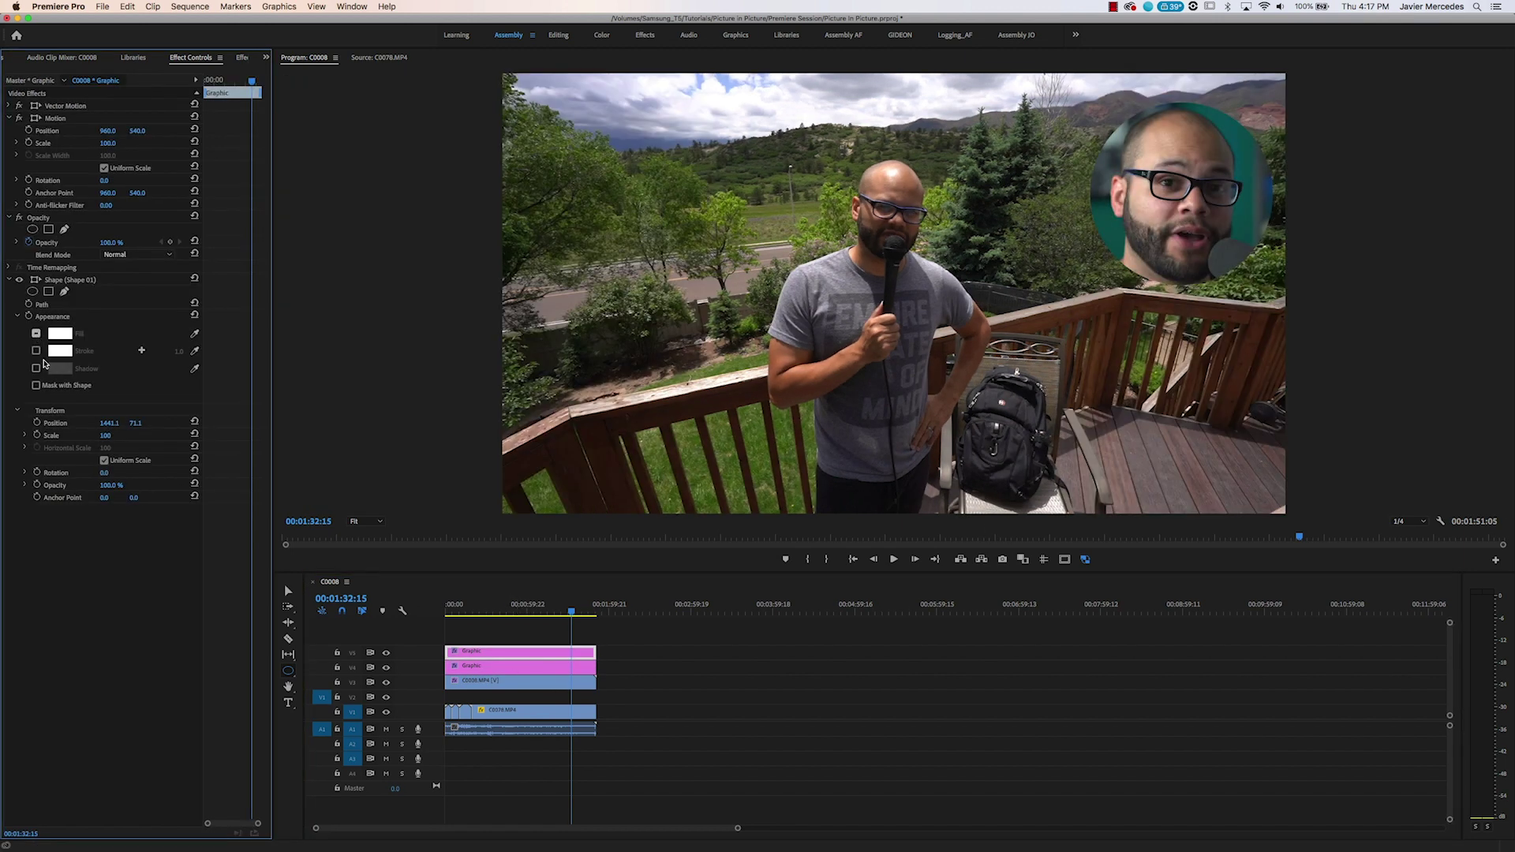
{"action": "left_click", "coordinate": [36, 351]}
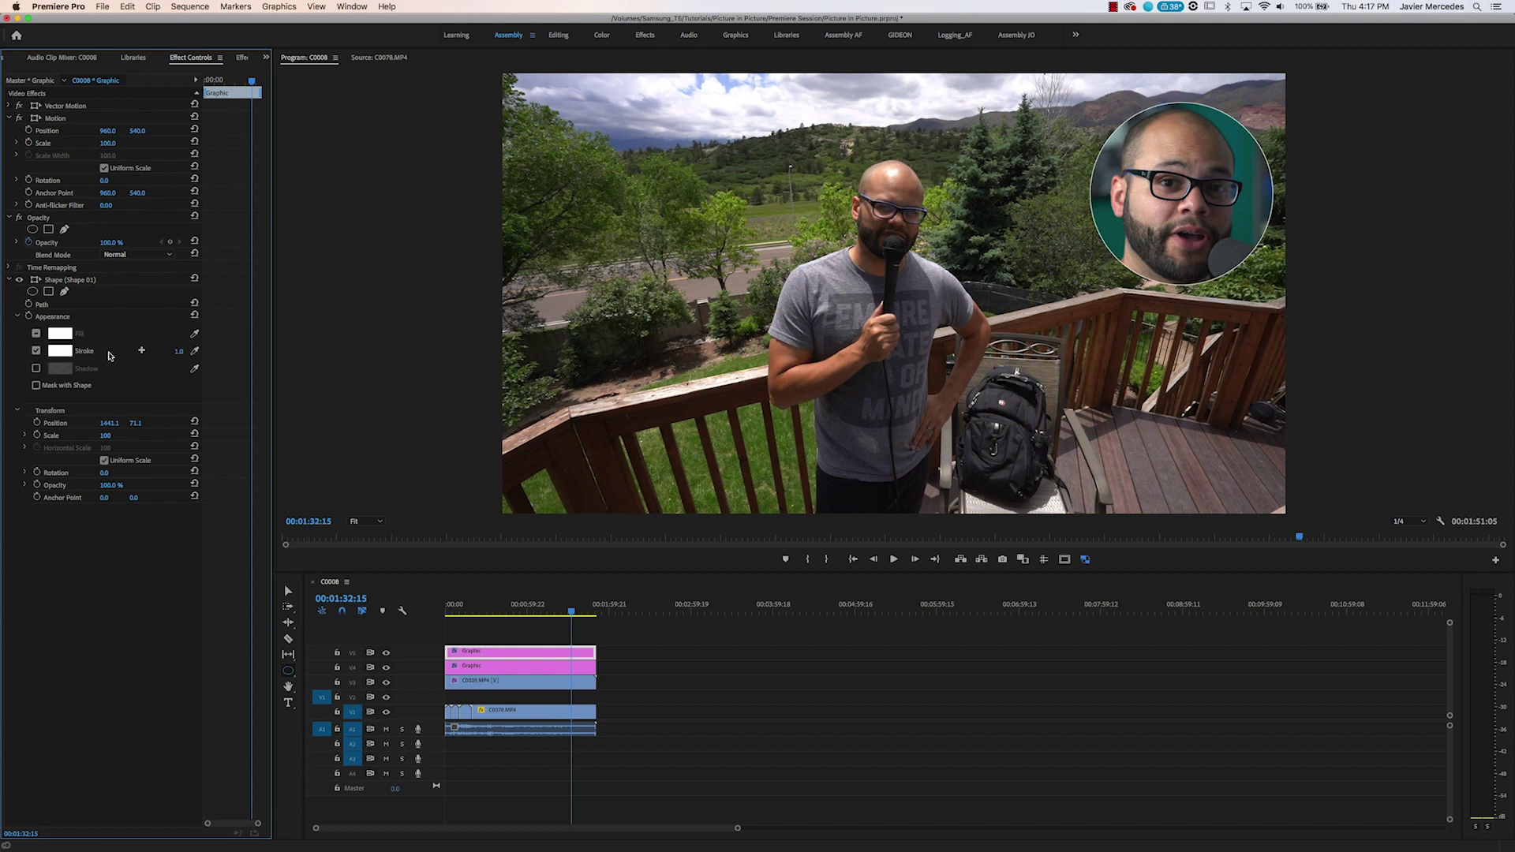
{"action": "mouse_move", "coordinate": [178, 351]}
{"action": "left_mouse_down"}
{"action": "mouse_move", "coordinate": [217, 352]}
{"action": "mouse_move", "coordinate": [207, 362]}
{"action": "left_mouse_up"}
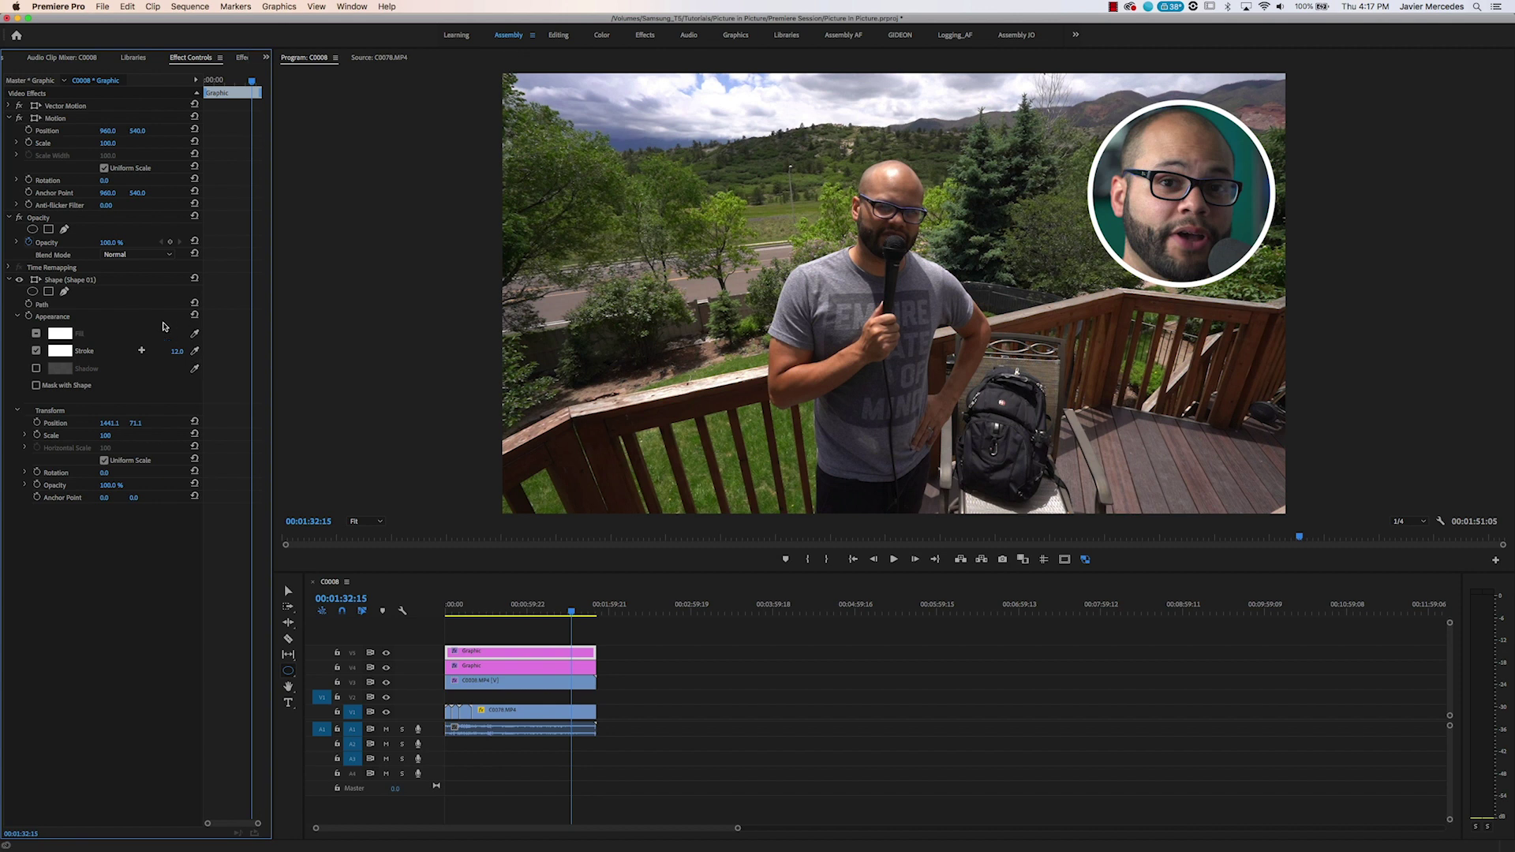
Change the ring graphic's stroke colour to red.
{"action": "left_click", "coordinate": [60, 351]}
{"action": "left_click_drag", "start_coordinate": [631, 323], "coordinate": [839, 358]}
{"action": "left_click", "coordinate": [883, 202]}
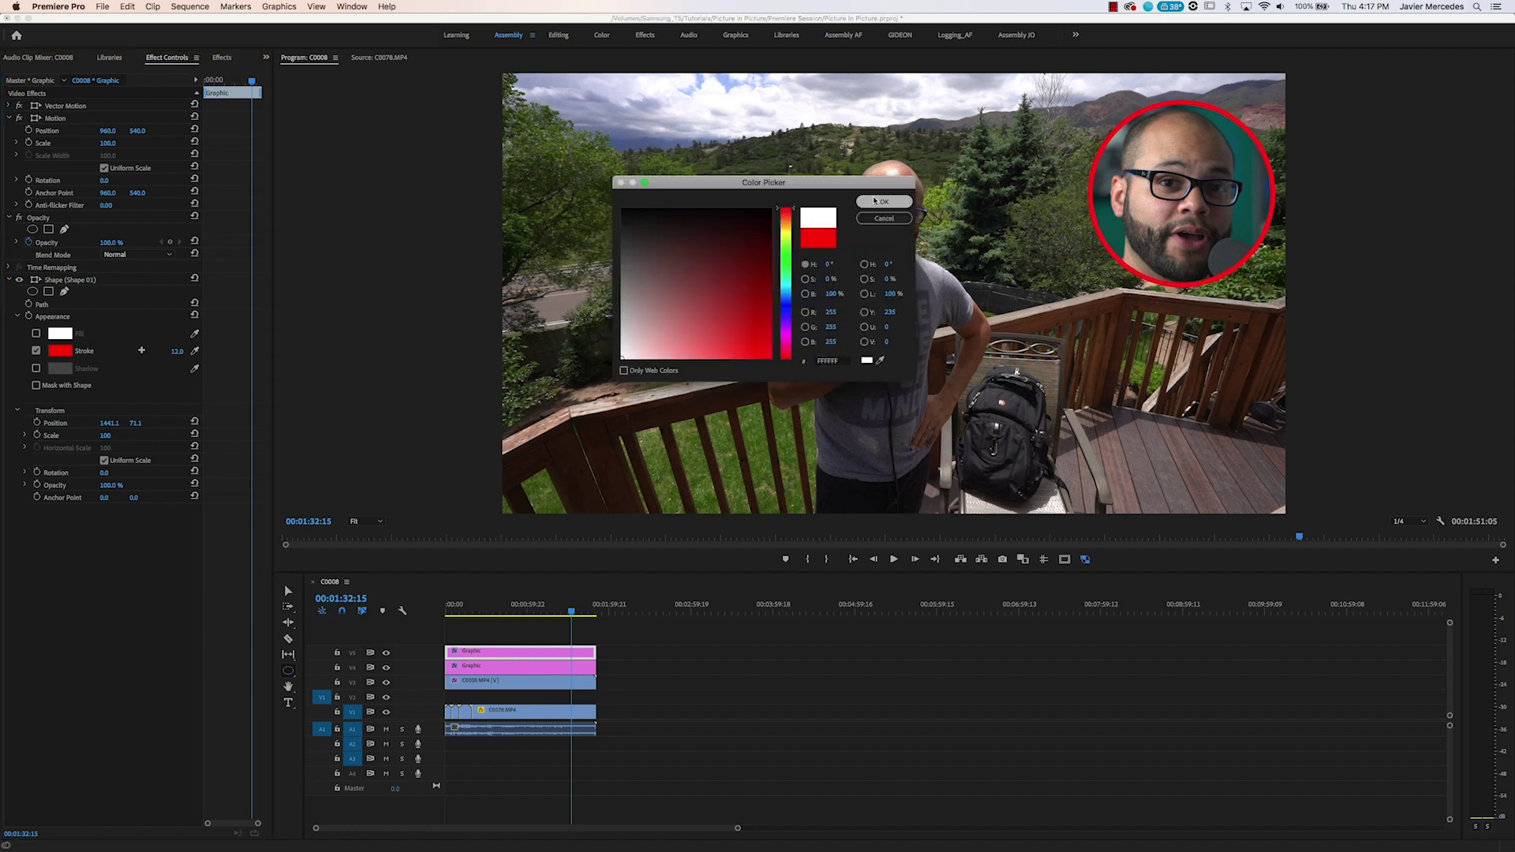
{"action": "left_click", "coordinate": [876, 202]}
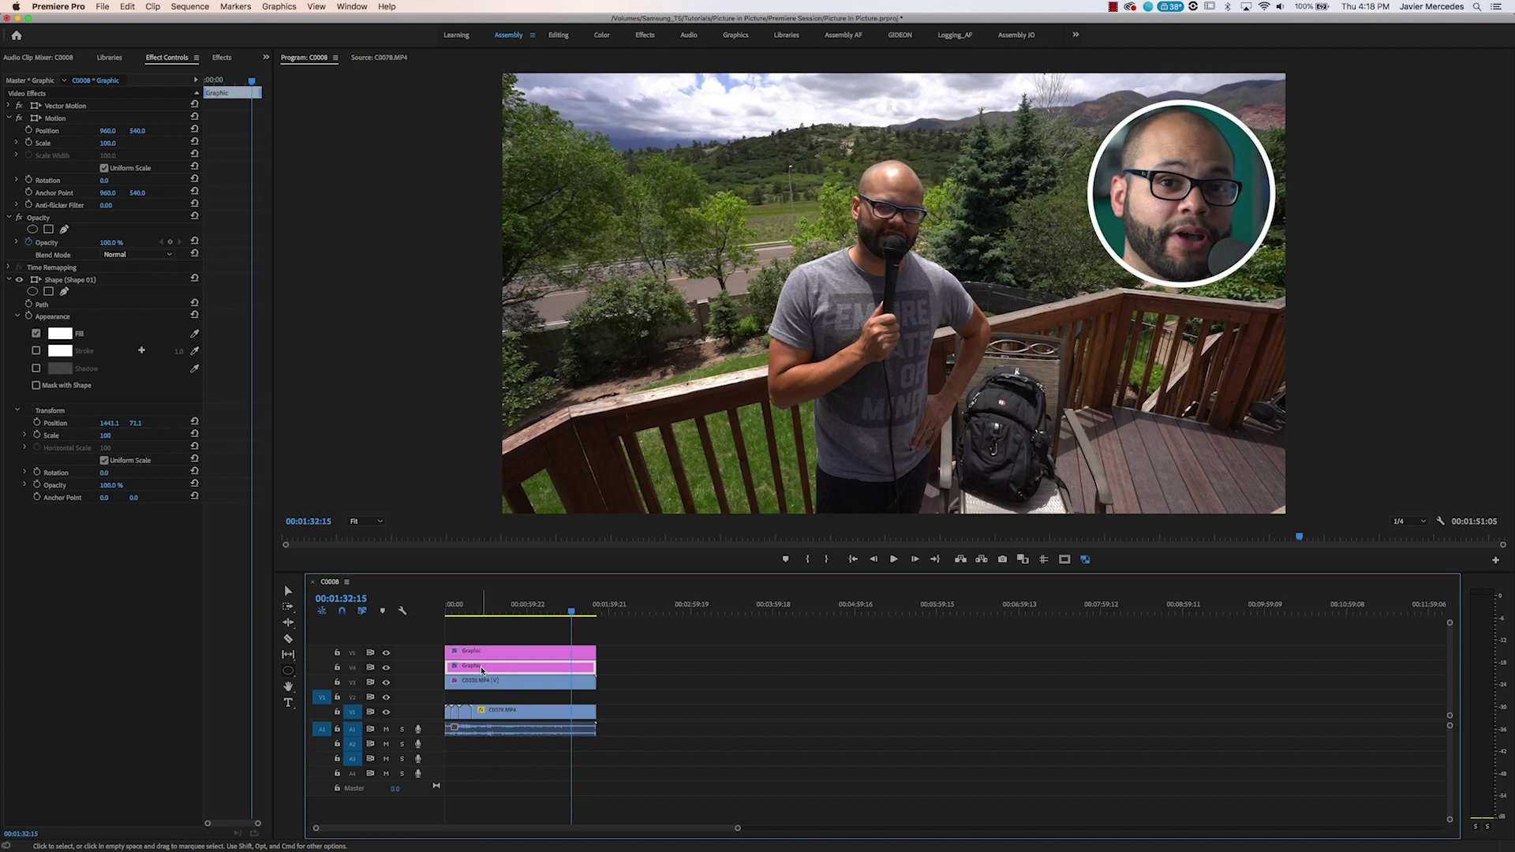
Replace the circle matte graphic on its track with a white rectangle drawn over the face clip using the Rectangle Tool.
{"action": "key", "text": "Delete"}
{"action": "left_click", "coordinate": [288, 673]}
{"action": "left_click", "coordinate": [289, 674]}
{"action": "left_click", "coordinate": [331, 684]}
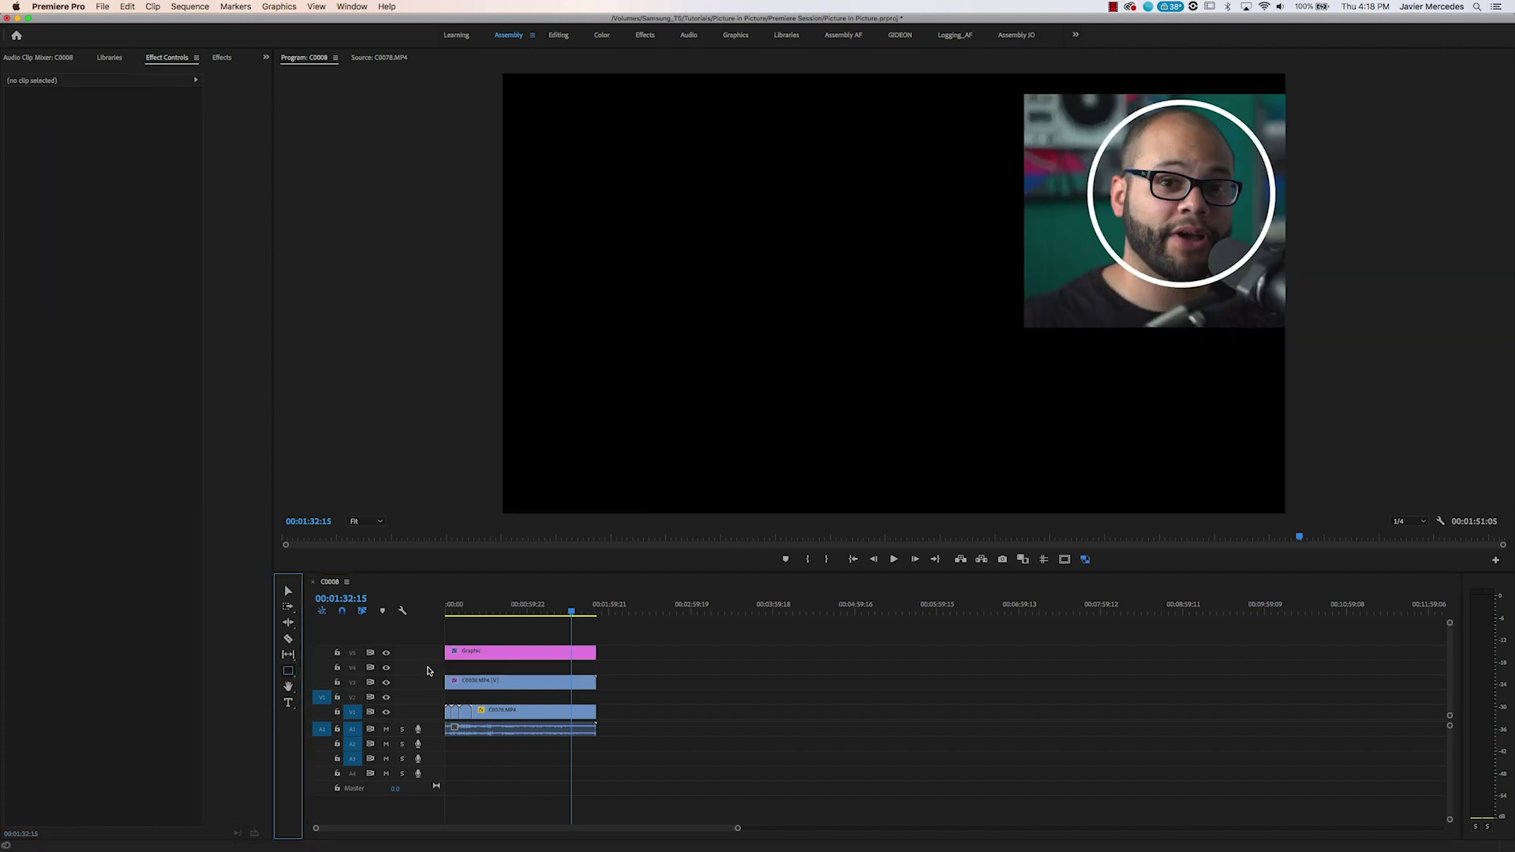
{"action": "left_click_drag", "start_coordinate": [1034, 124], "coordinate": [1281, 272]}
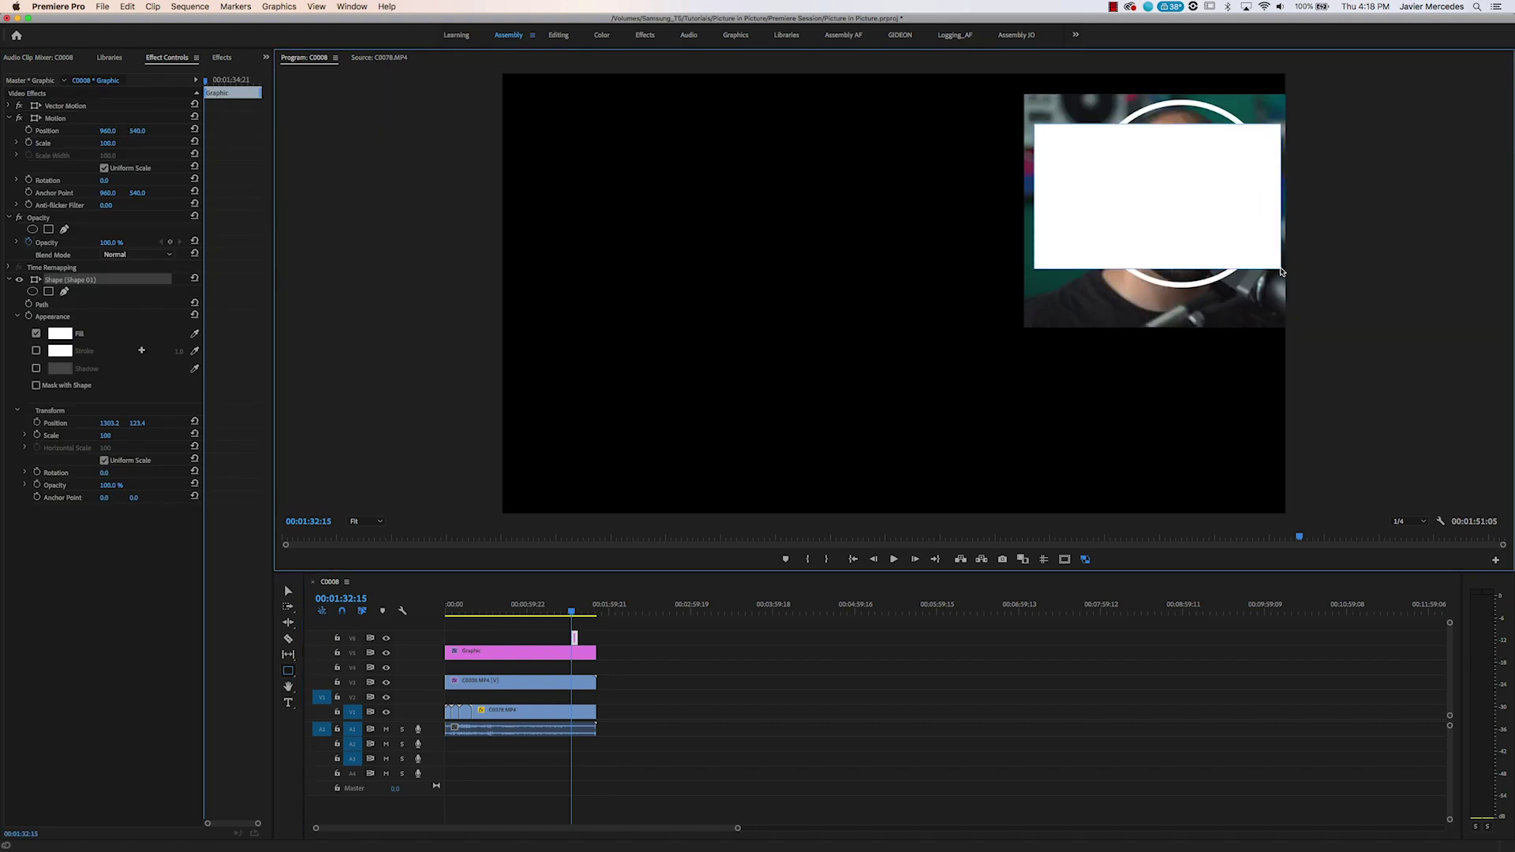
{"action": "left_click_drag", "start_coordinate": [575, 640], "coordinate": [574, 667]}
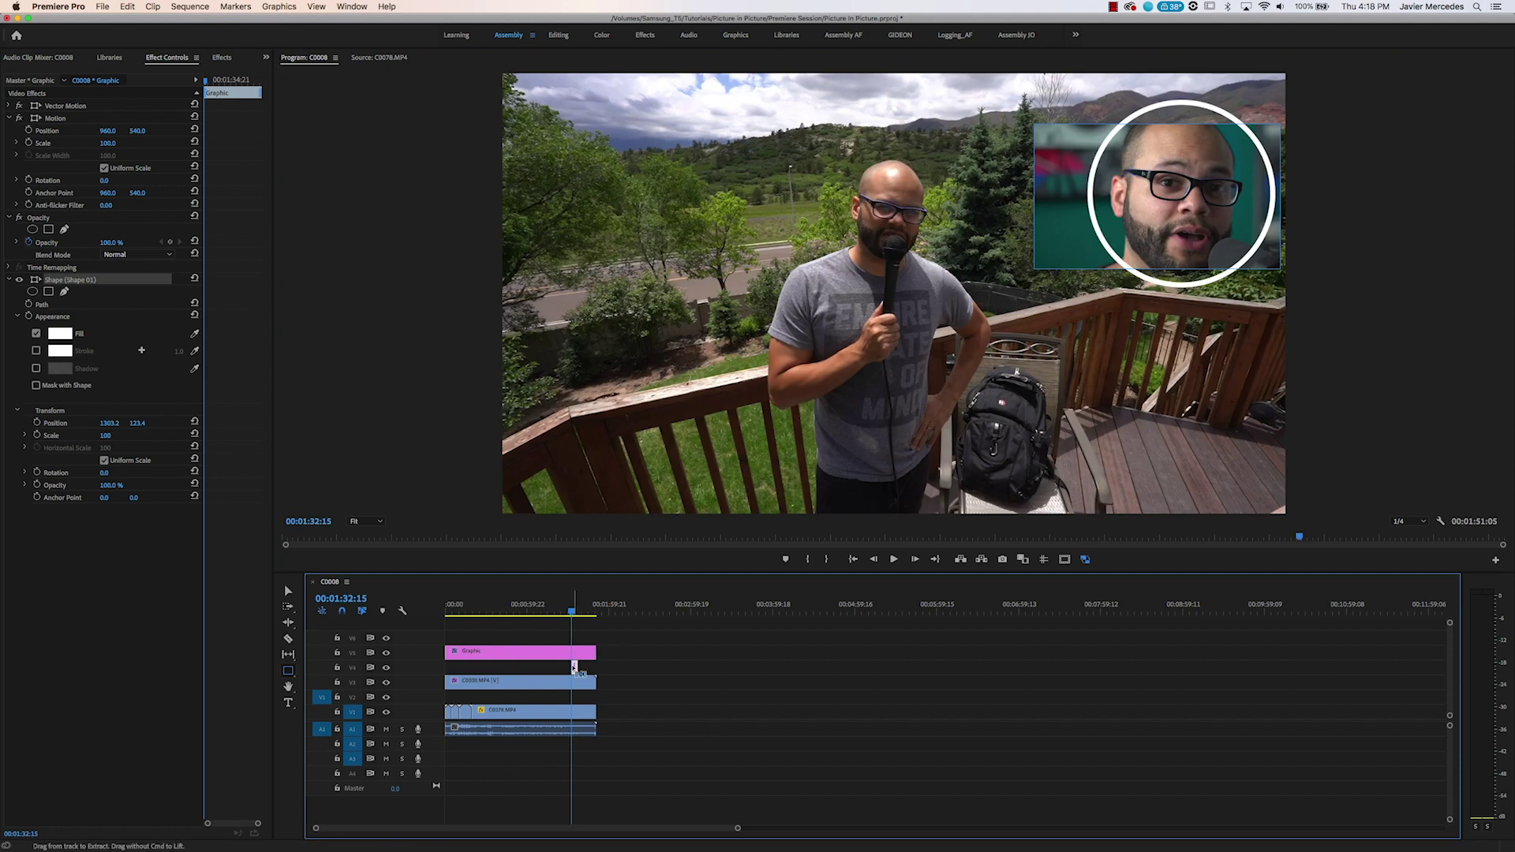
Extend the rectangle graphic across the full length of the footage and delete the ring graphic above it.
{"action": "key", "text": "super+z"}
{"action": "left_click", "coordinate": [531, 662]}
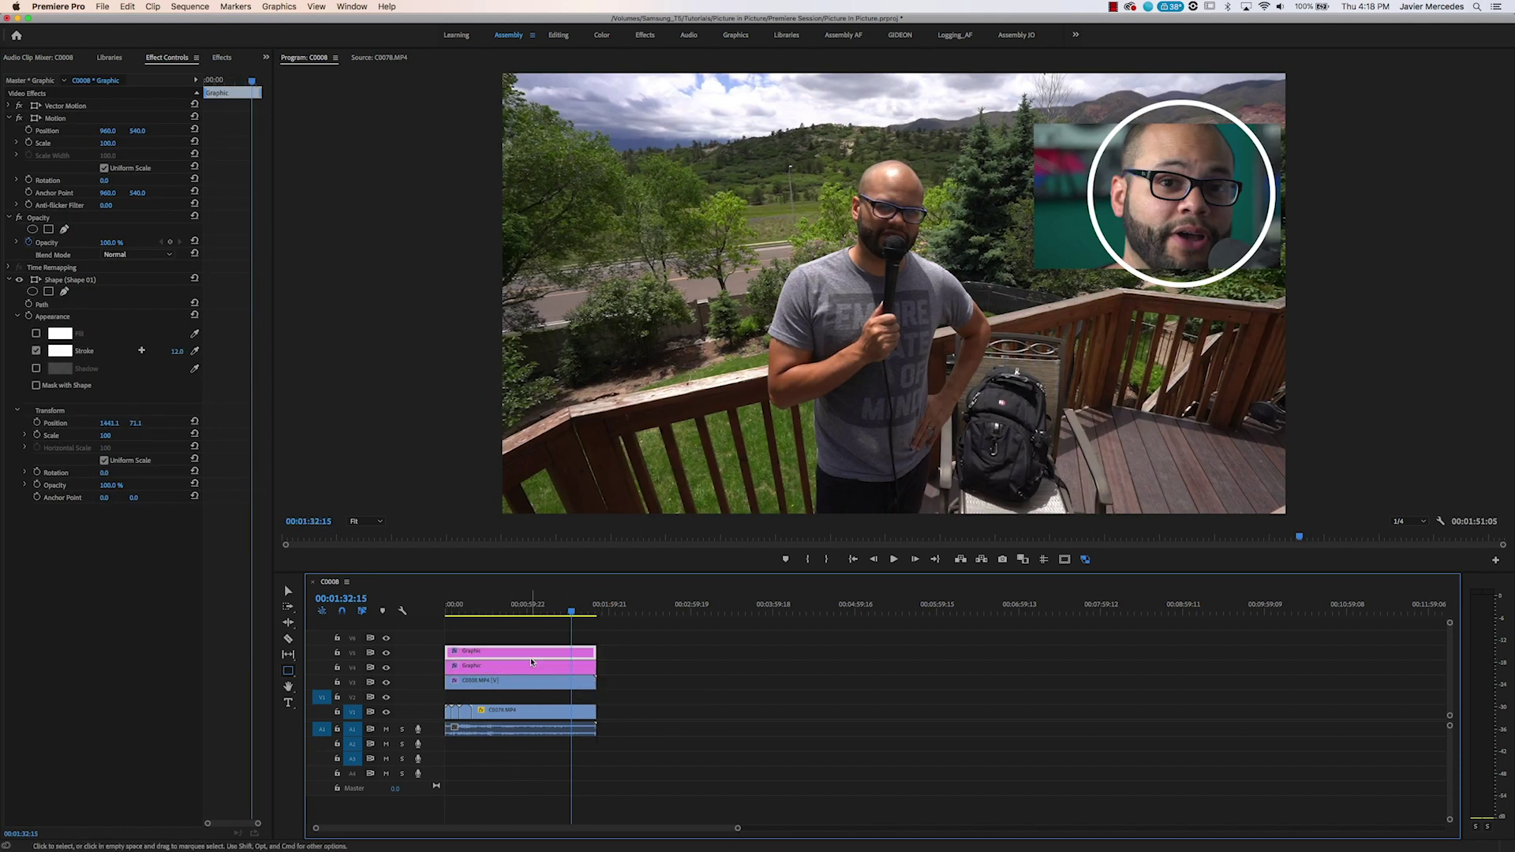
{"action": "key", "text": "super+z"}
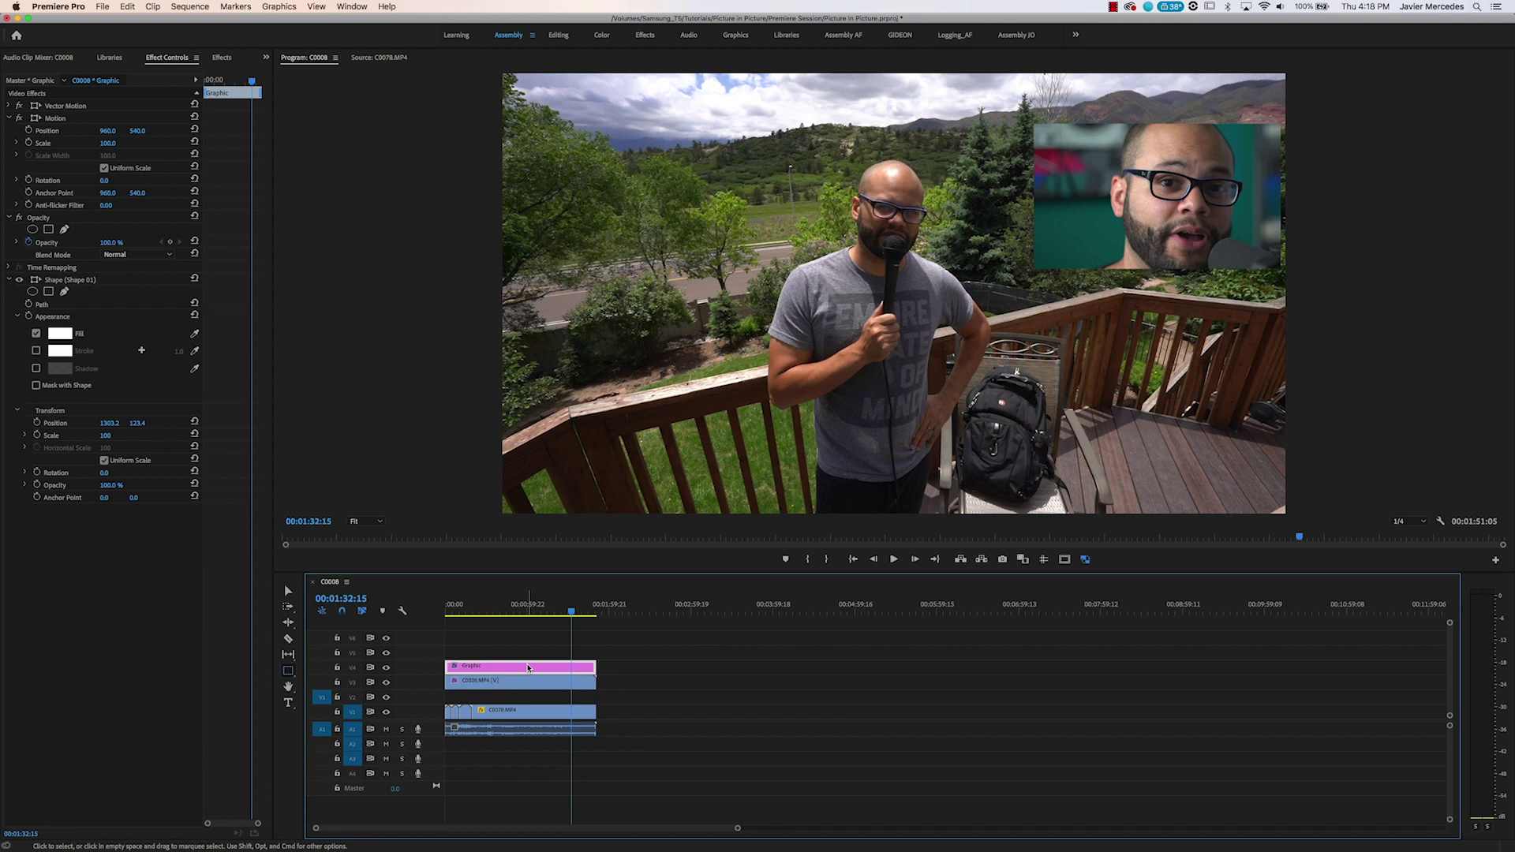
Set the position of C0078.MP4 to 1759, 361 to reframe the face inside the rectangular matte.
{"action": "left_click", "coordinate": [519, 711]}
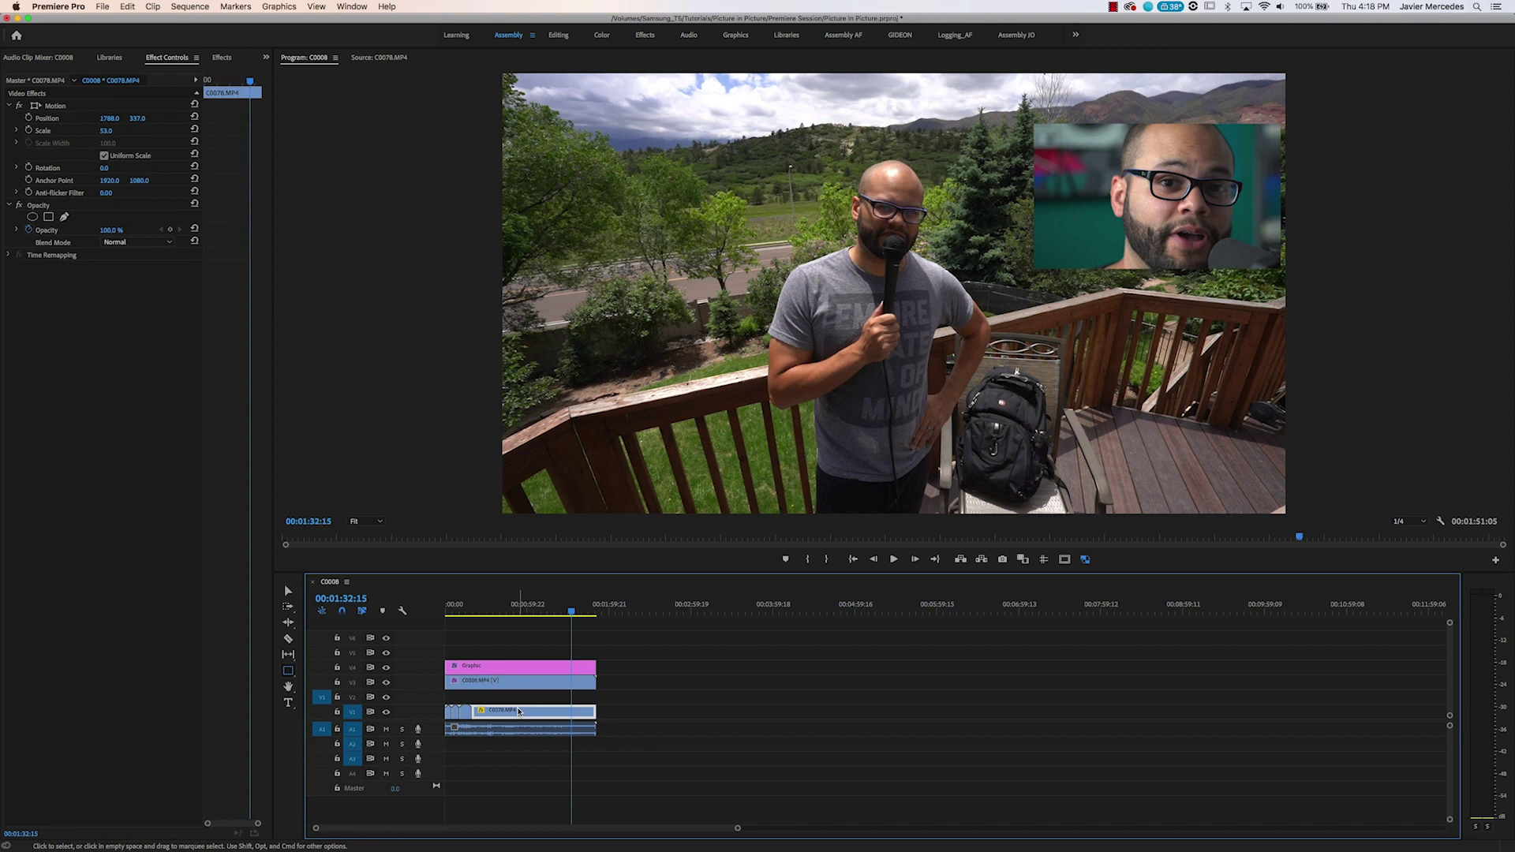
{"action": "left_click_drag", "start_coordinate": [109, 118], "coordinate": [247, 118]}
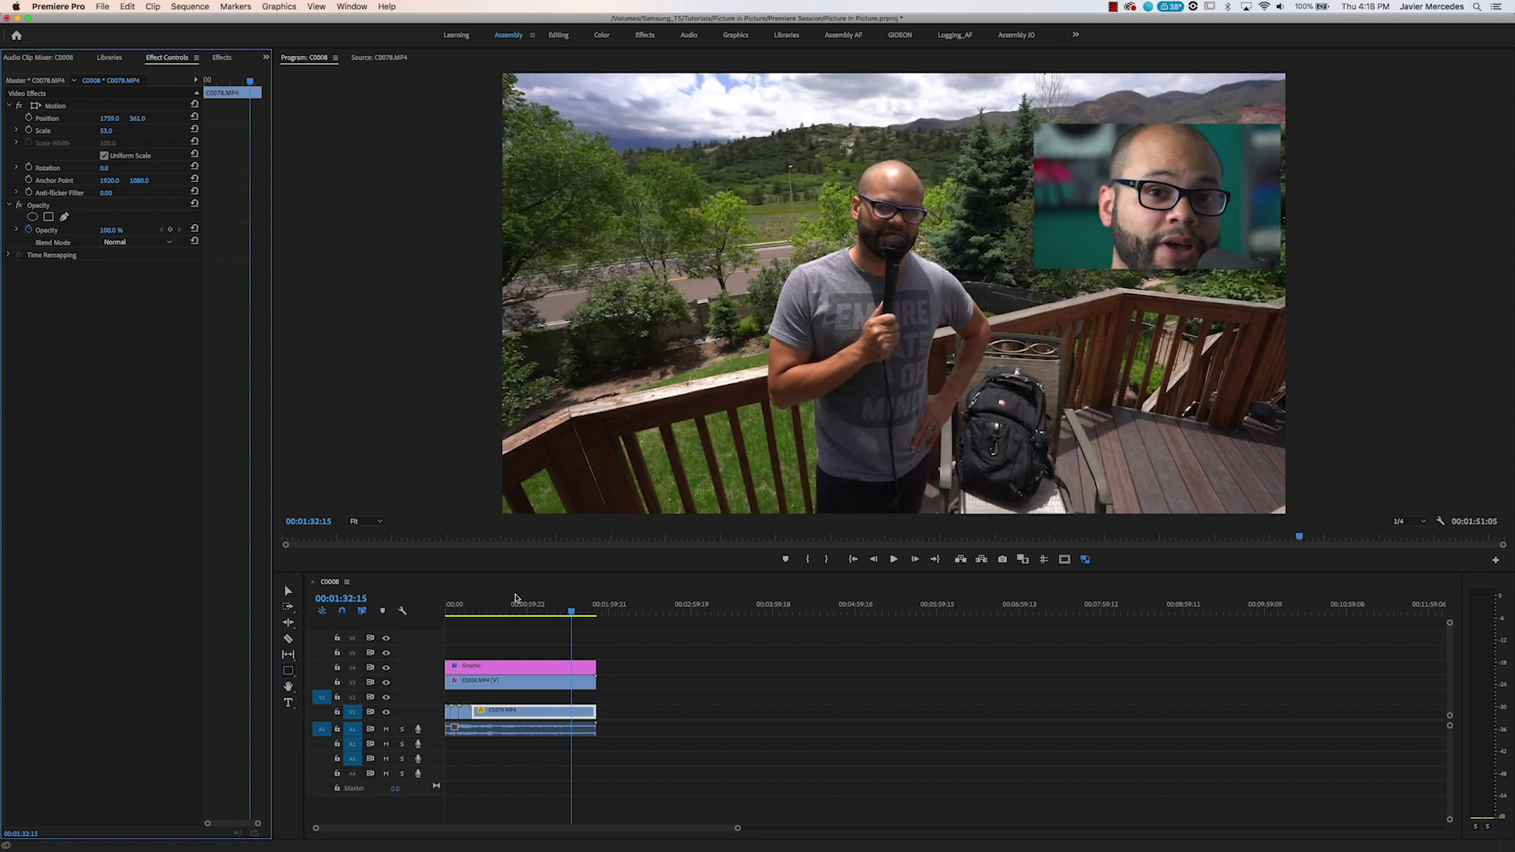
Narrow the rectangle matte shape from both sides to frame the face closely, and check it at 00:01:07:02.
{"action": "left_click", "coordinate": [529, 669]}
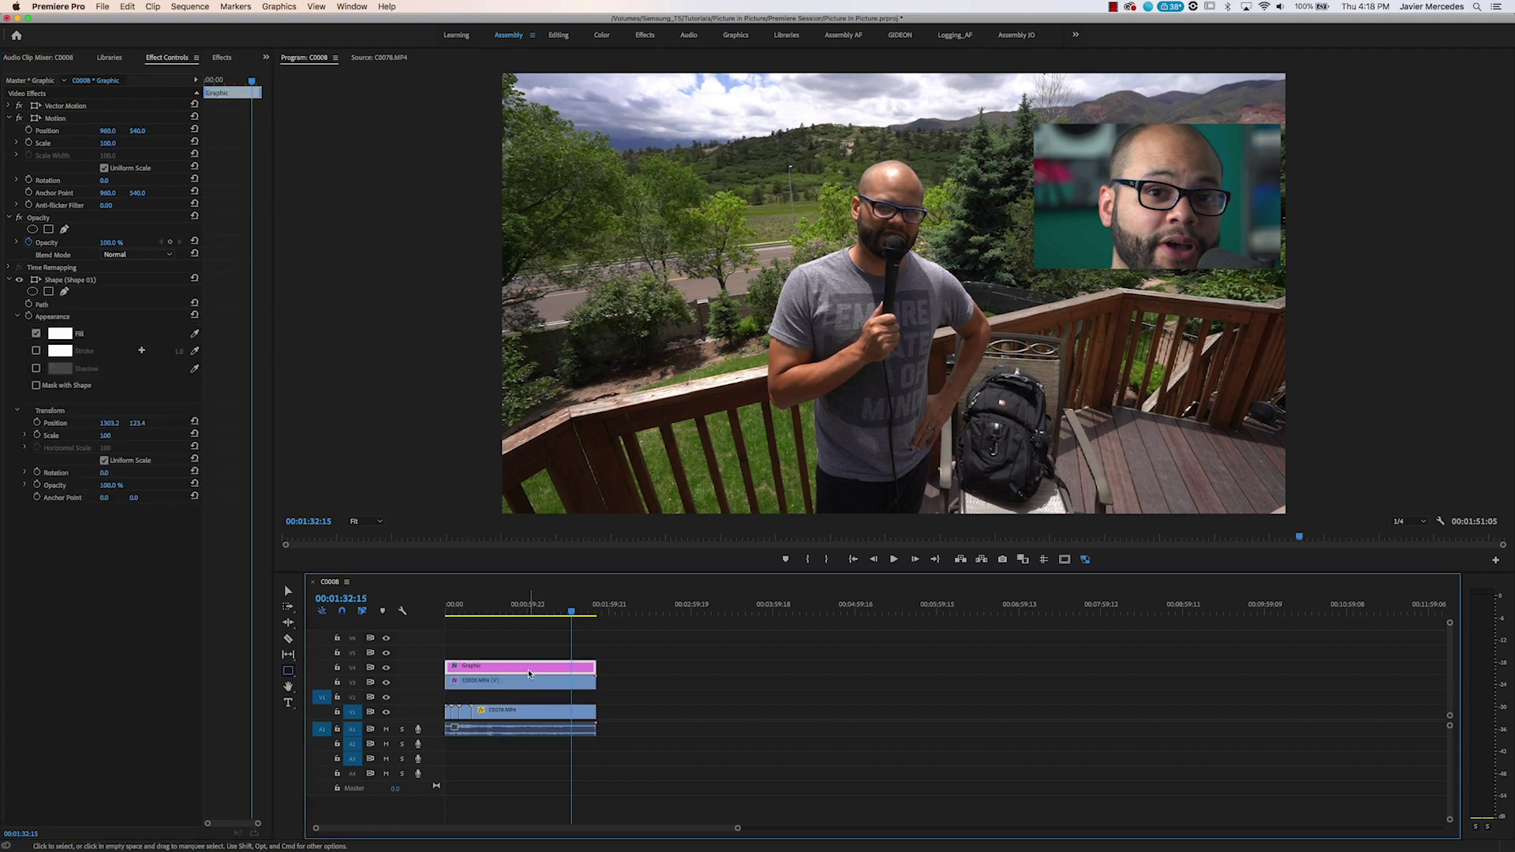
{"action": "left_click", "coordinate": [1070, 212]}
{"action": "key", "text": "super+z"}
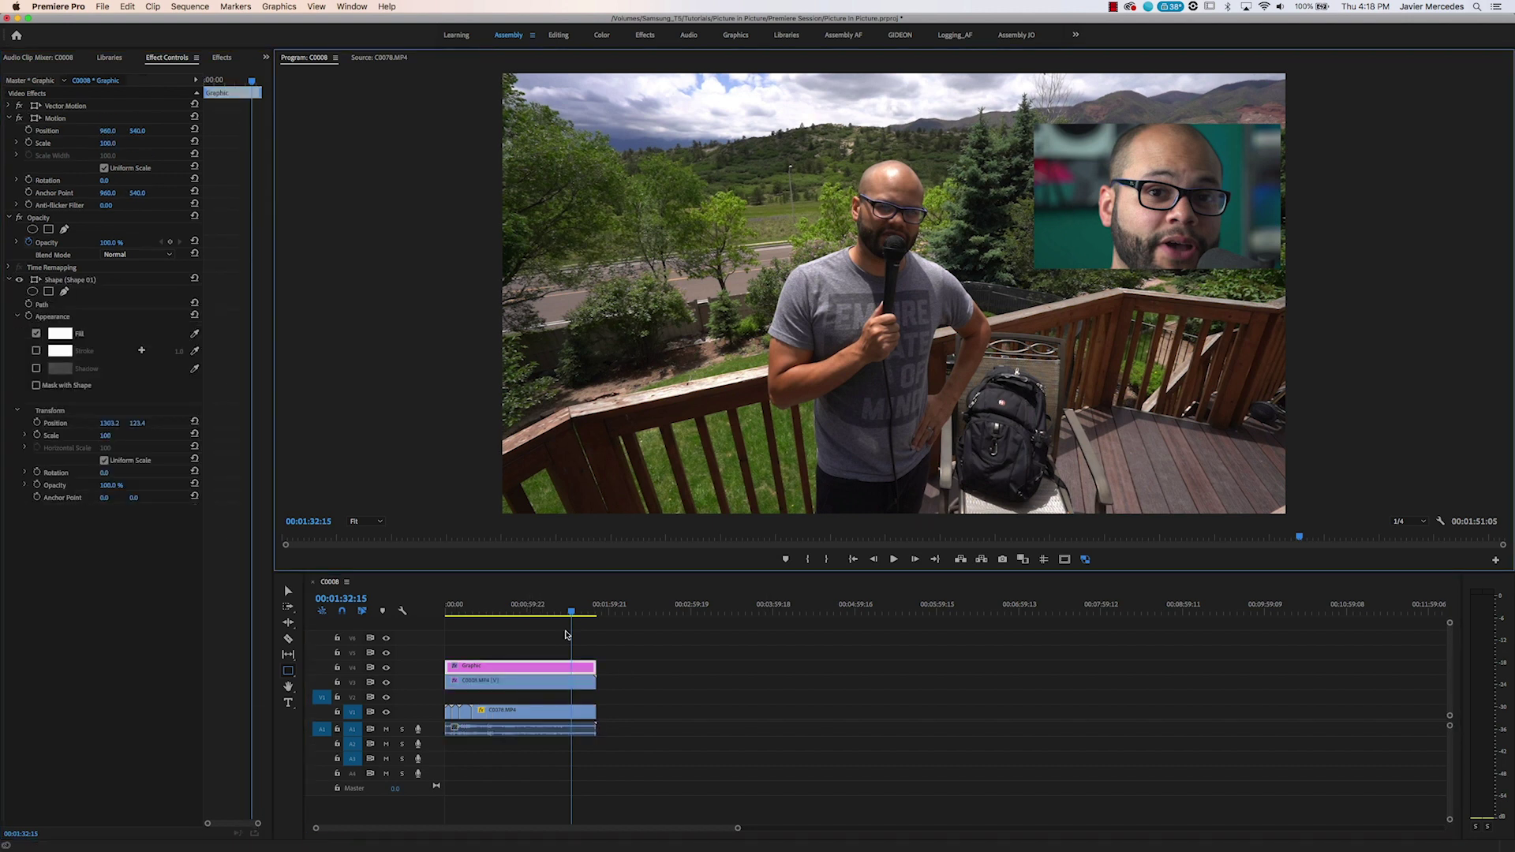
{"action": "left_click", "coordinate": [95, 279]}
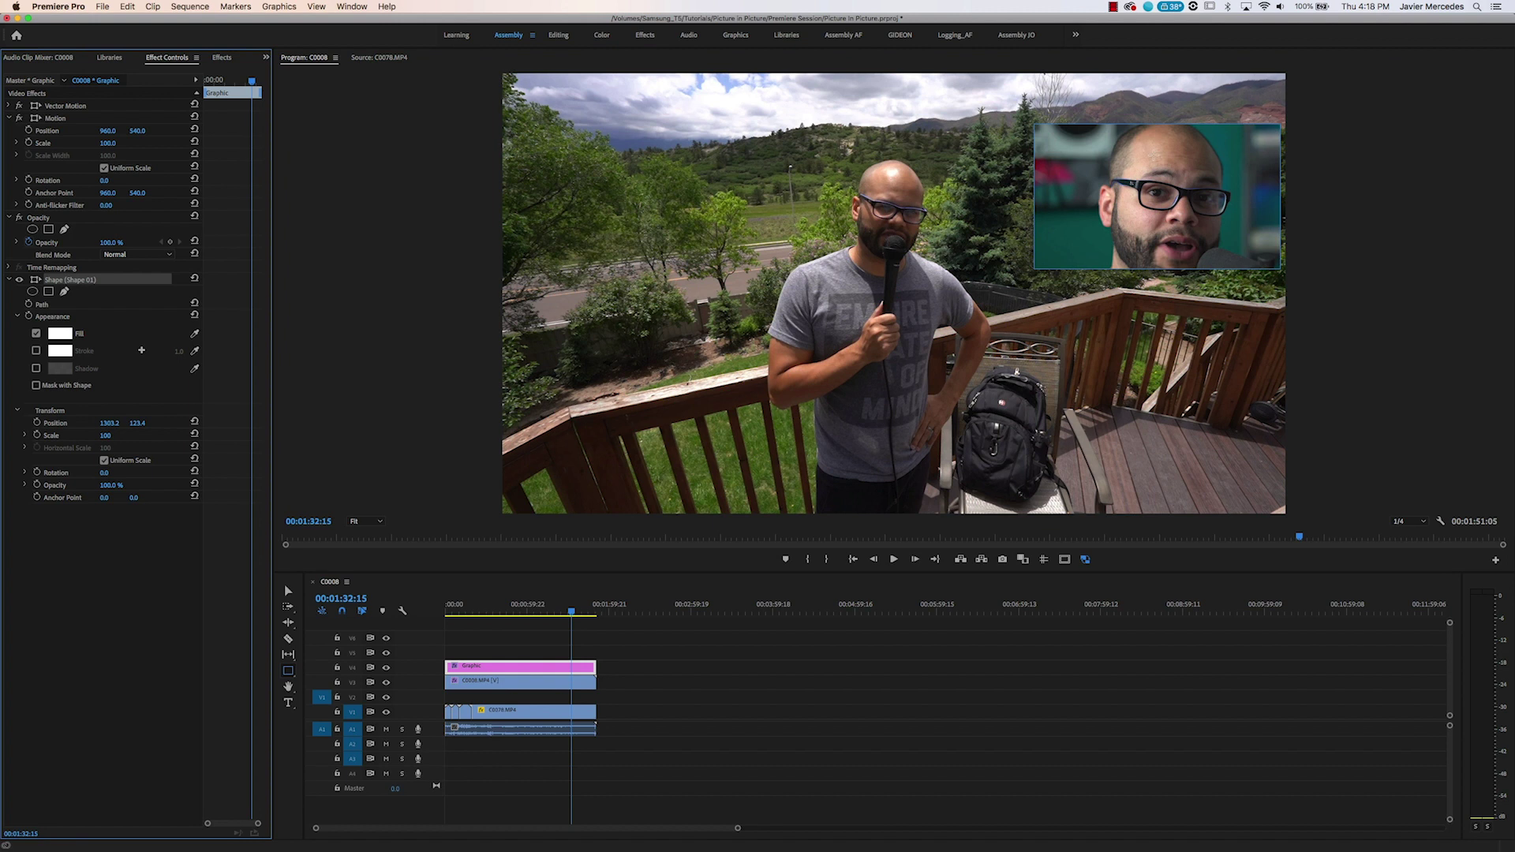
{"action": "left_click", "coordinate": [288, 591]}
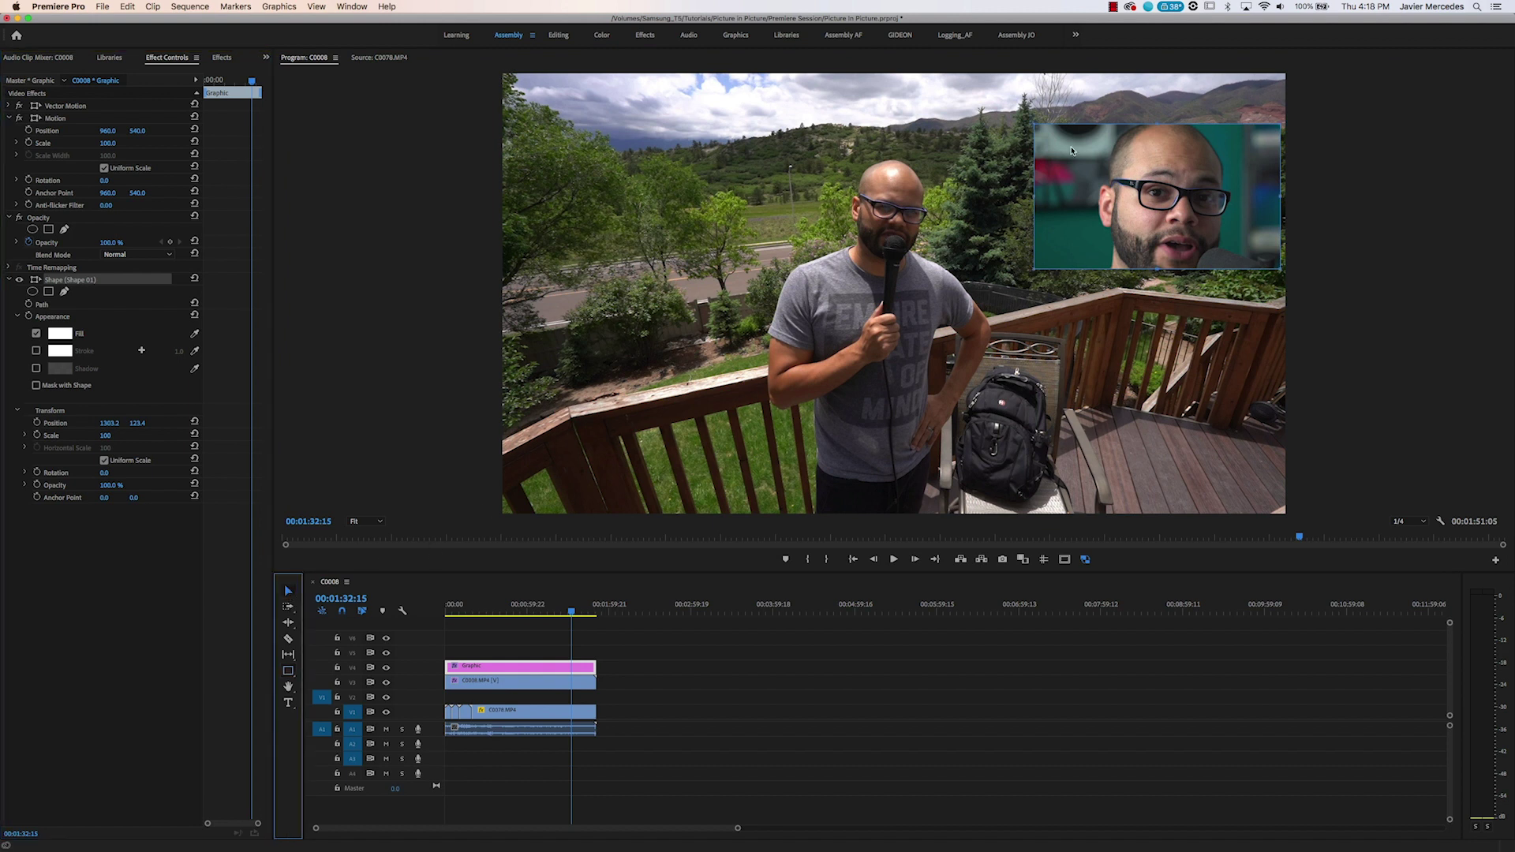
{"action": "left_click_drag", "start_coordinate": [1036, 197], "coordinate": [1097, 203]}
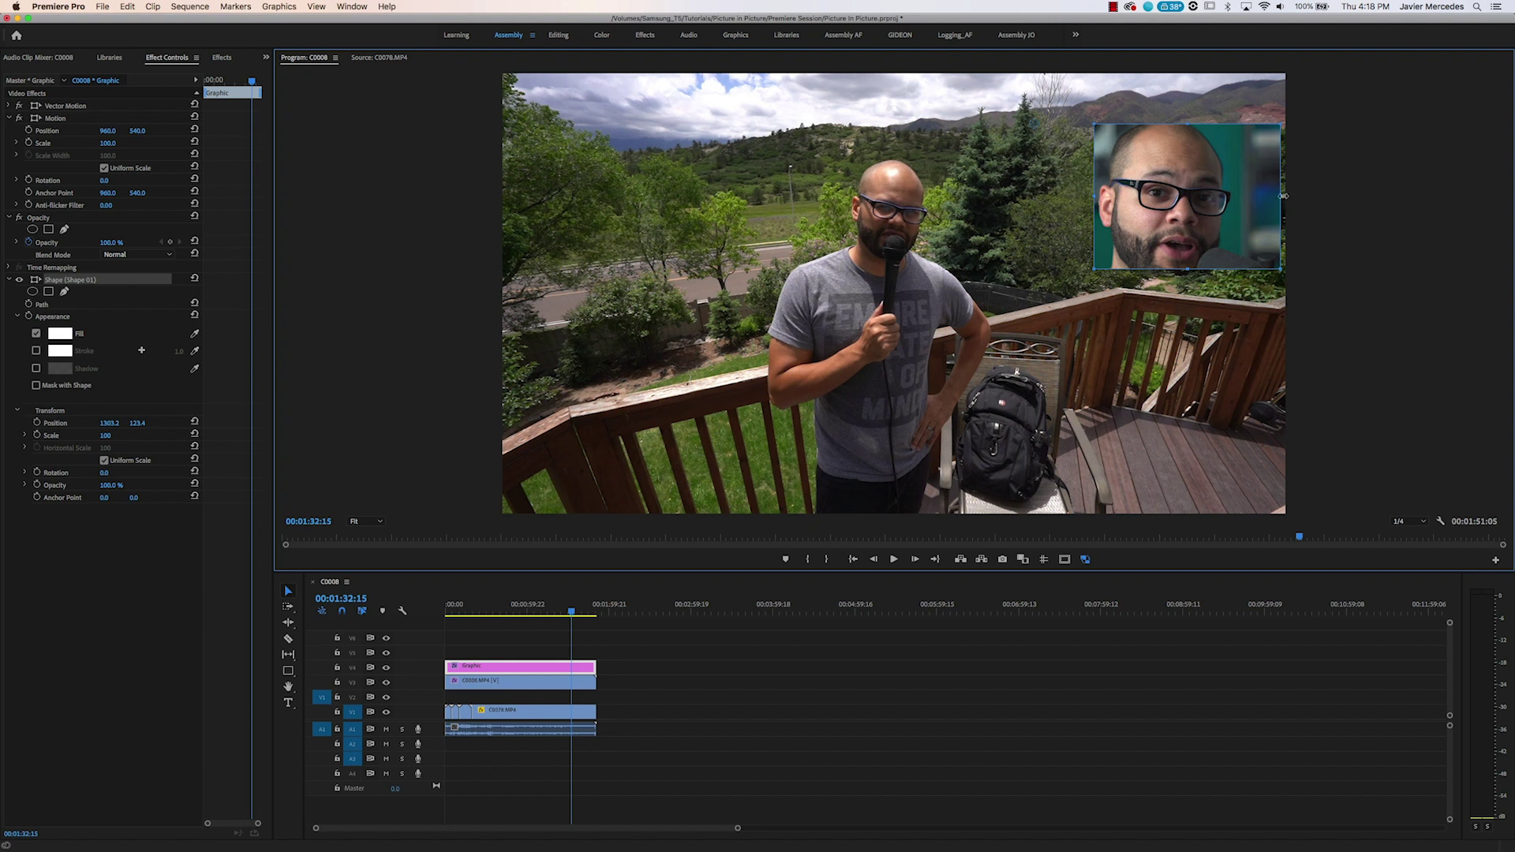
{"action": "left_click_drag", "start_coordinate": [1262, 198], "coordinate": [1229, 199]}
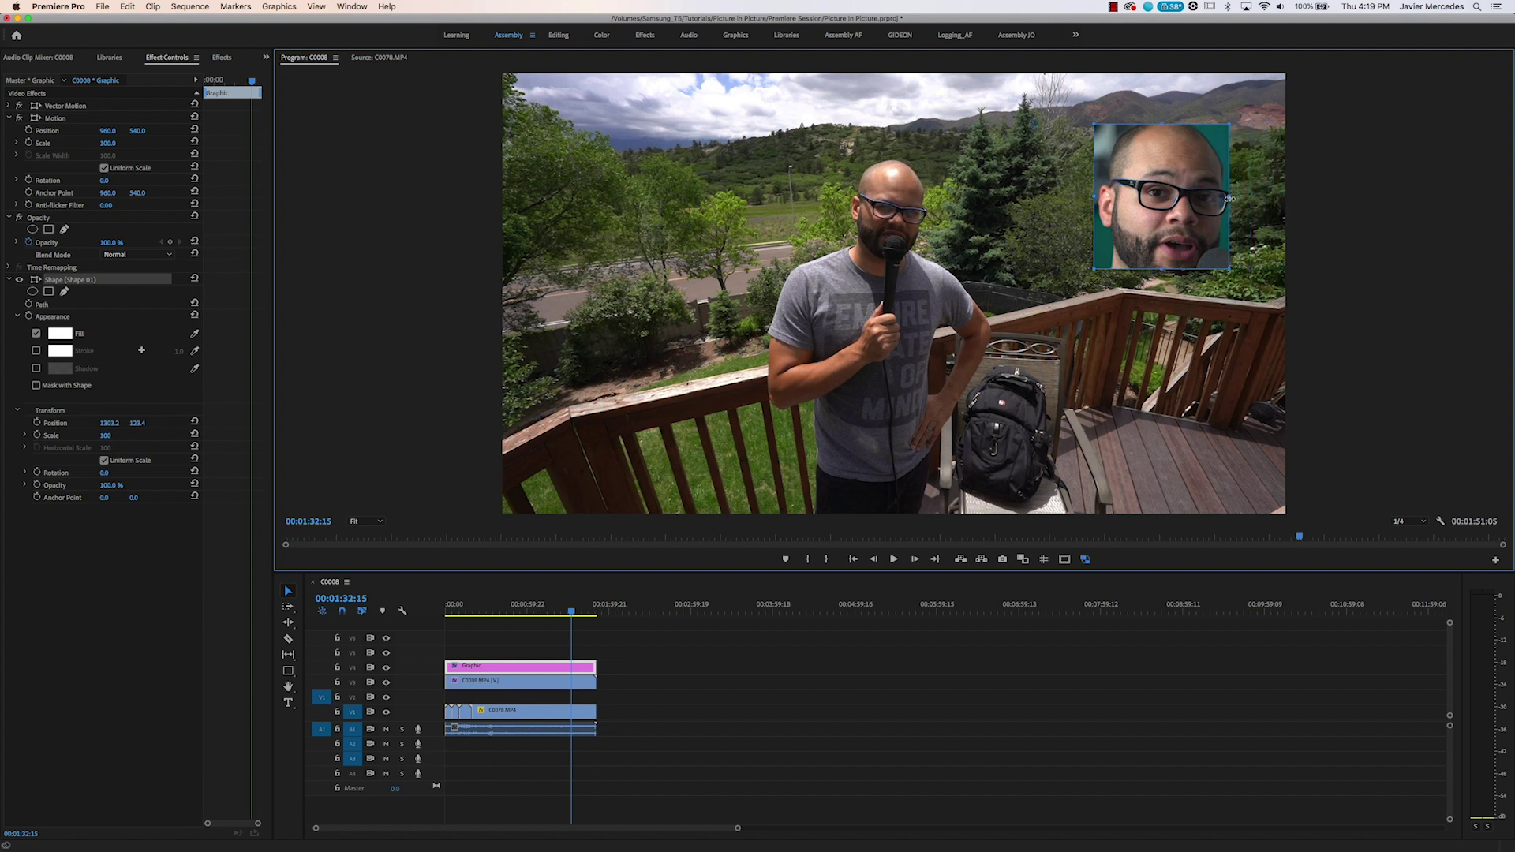
{"action": "left_click", "coordinate": [537, 606]}
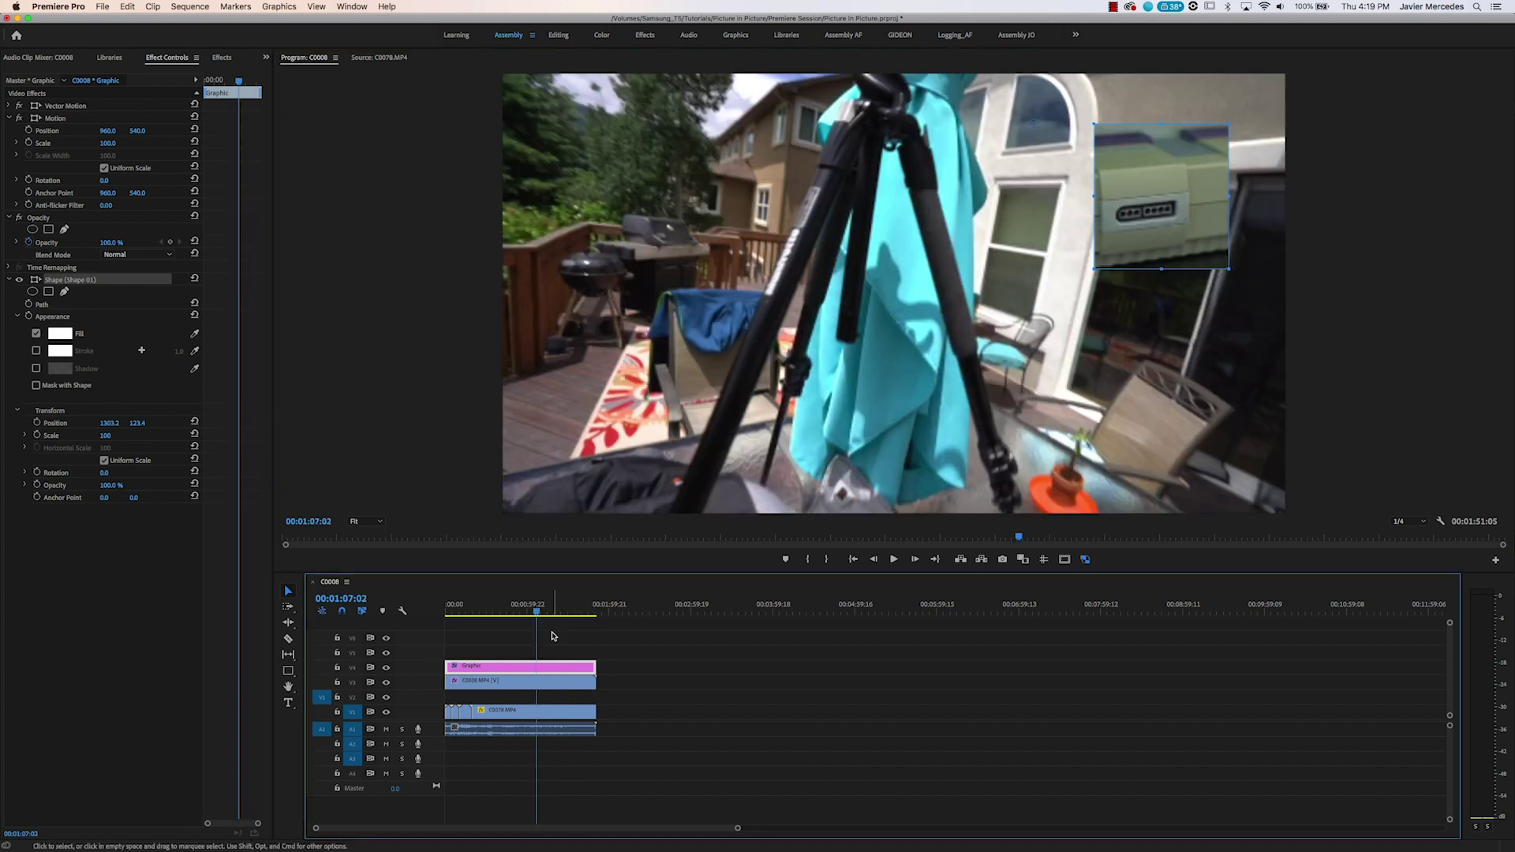